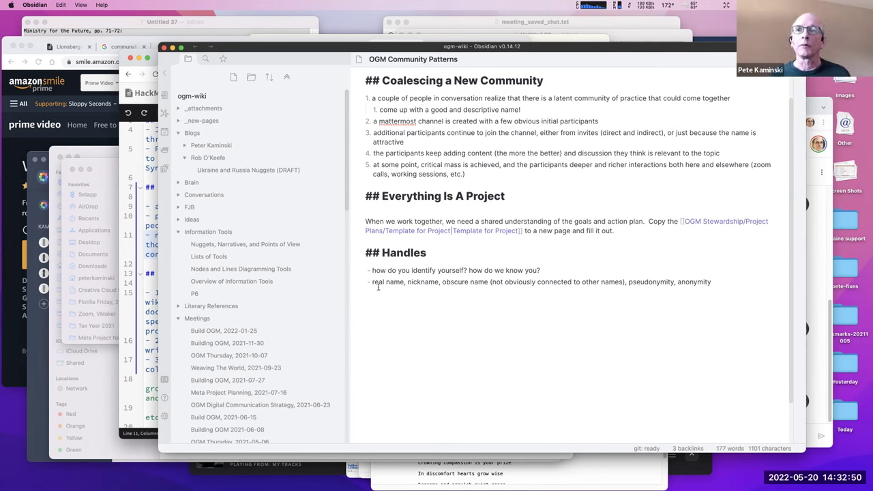
Look through the list of available Obsidian vaults and close the vault chooser, staying in ogm-wiki.
{"action": "left_click", "coordinate": [164, 74]}
{"action": "left_click", "coordinate": [164, 76]}
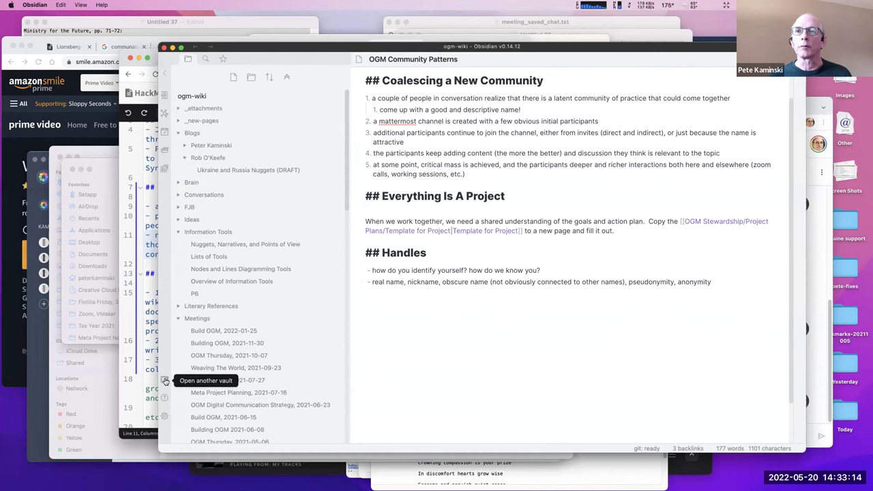
{"action": "left_click", "coordinate": [165, 382]}
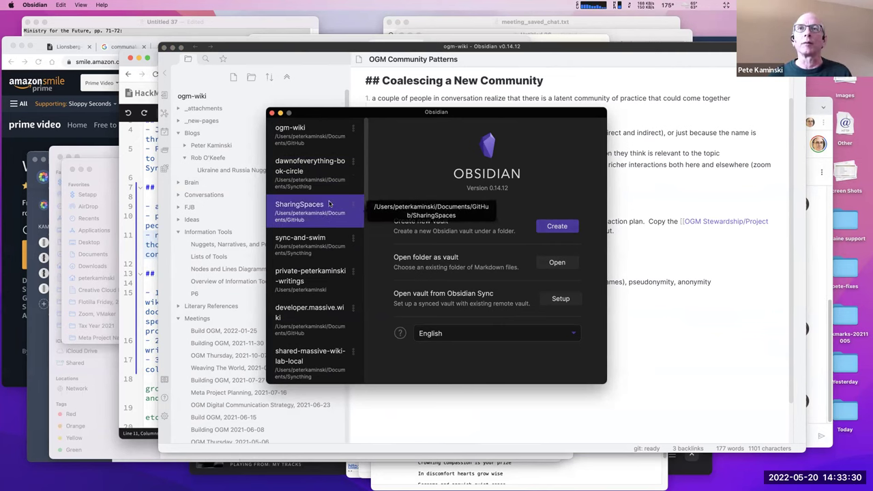
{"action": "scroll", "coordinate": [316, 225], "scroll_direction": "down", "scroll_amount": 10}
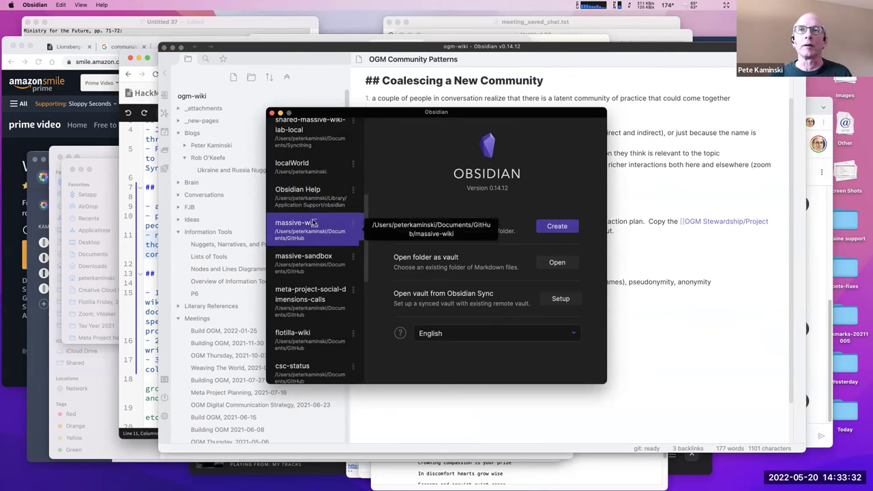
{"action": "scroll", "coordinate": [315, 225], "scroll_direction": "up", "scroll_amount": 10}
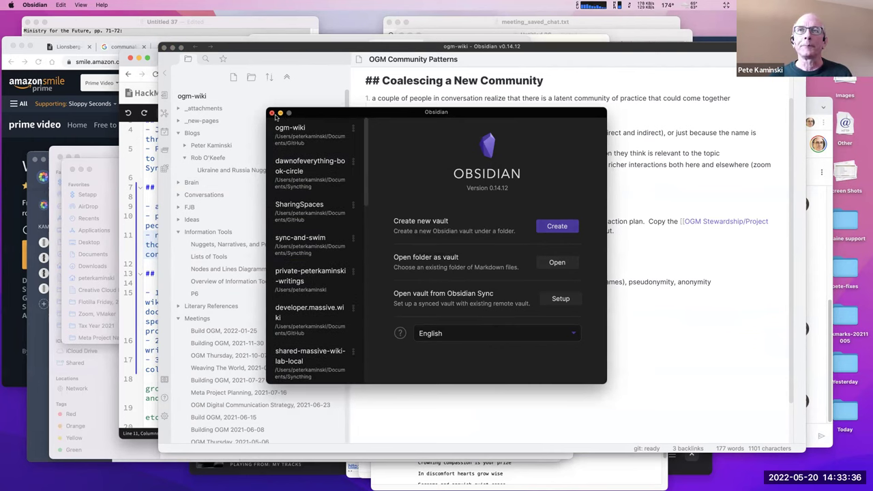
{"action": "scroll", "coordinate": [289, 204], "scroll_direction": "down", "scroll_amount": 5}
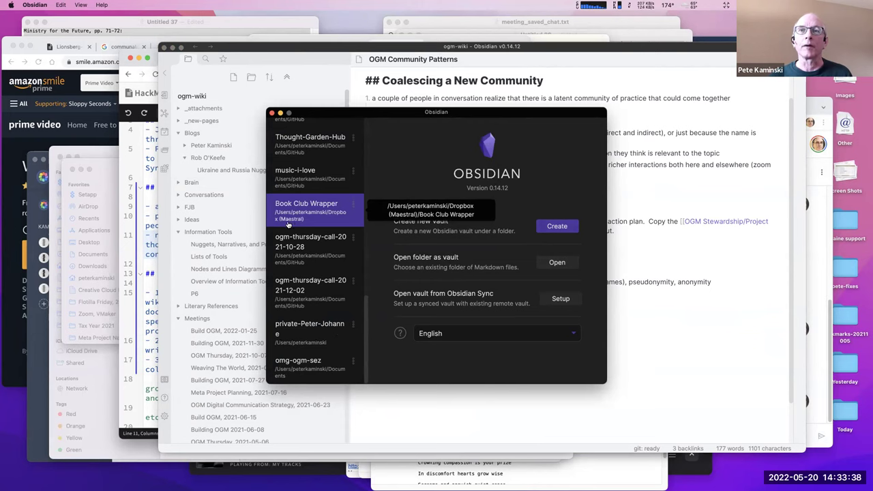
{"action": "scroll", "coordinate": [288, 225], "scroll_direction": "up", "scroll_amount": 8}
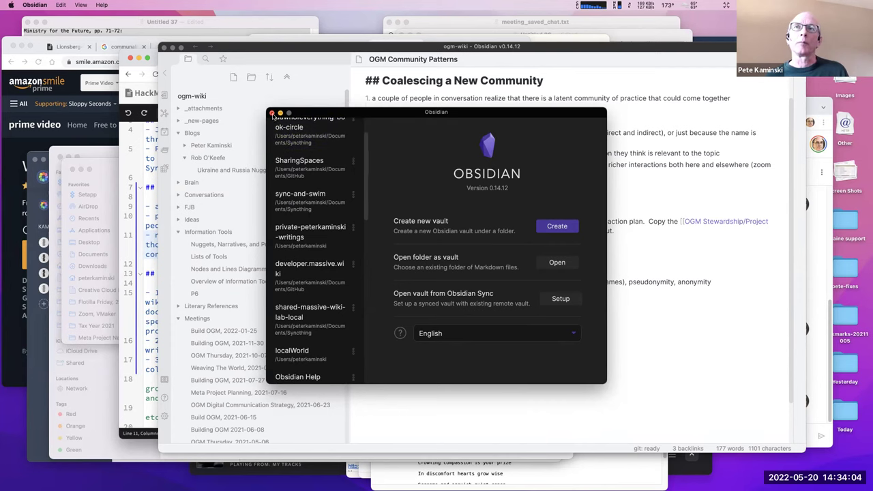
{"action": "left_click", "coordinate": [272, 113]}
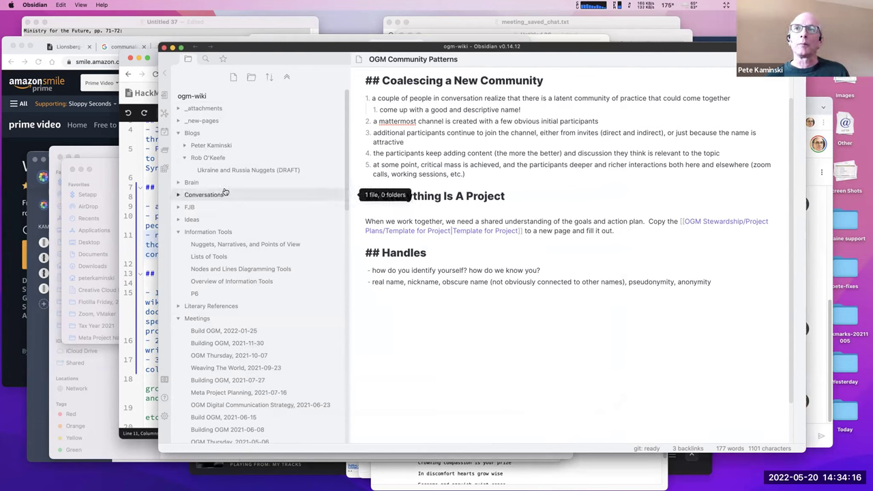
Look inside the _new-pages and _attachments folders, and collapse every folder in the ogm-wiki file list.
{"action": "left_click", "coordinate": [182, 121]}
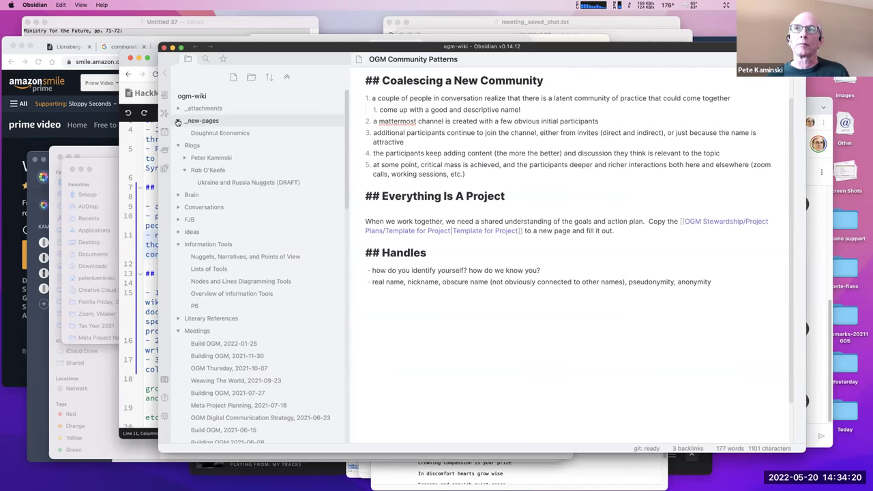
{"action": "left_click", "coordinate": [179, 120]}
{"action": "left_click", "coordinate": [179, 111]}
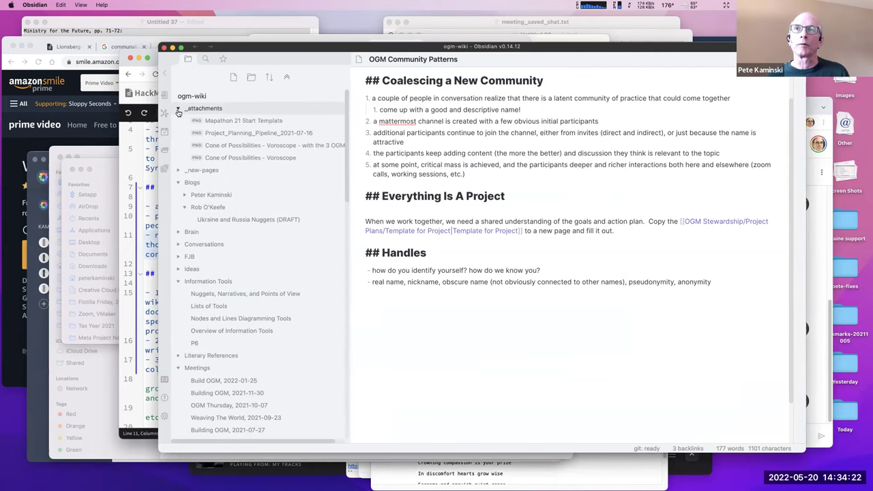
{"action": "left_click", "coordinate": [178, 111]}
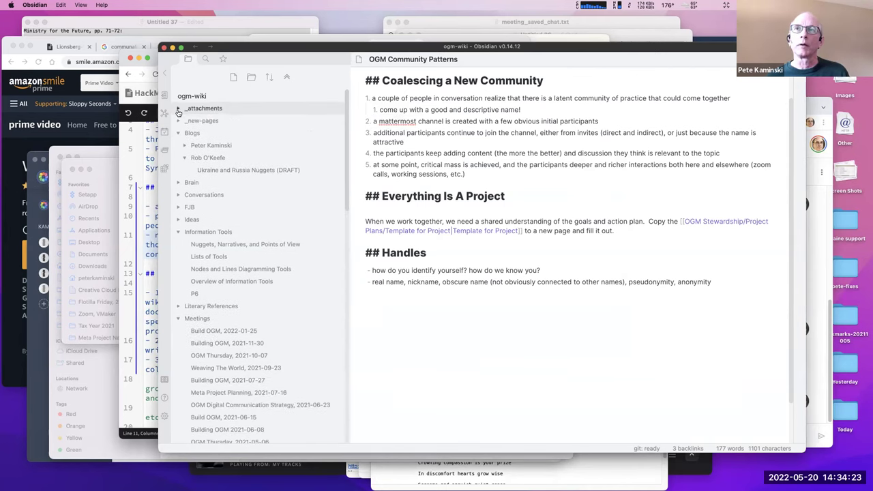
{"action": "left_click", "coordinate": [286, 78]}
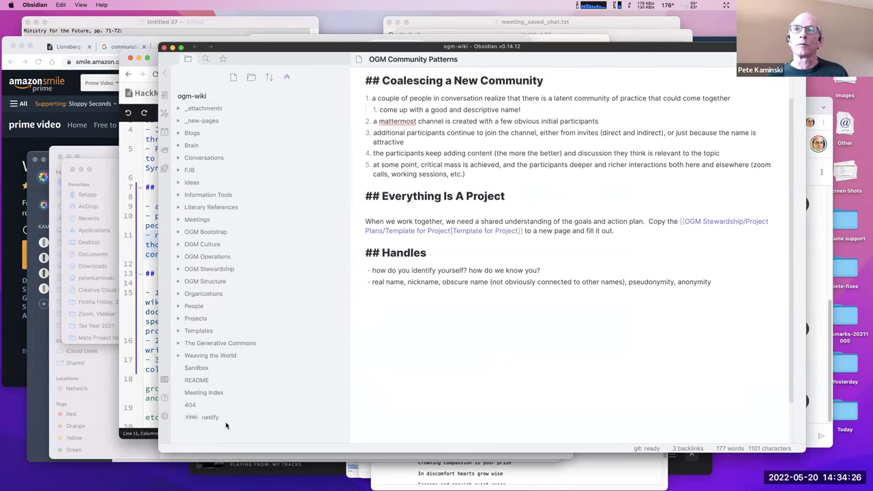
Open the note Le Goût de la Mer from the Literary References folder and reveal its file in Finder.
{"action": "left_click", "coordinate": [187, 207]}
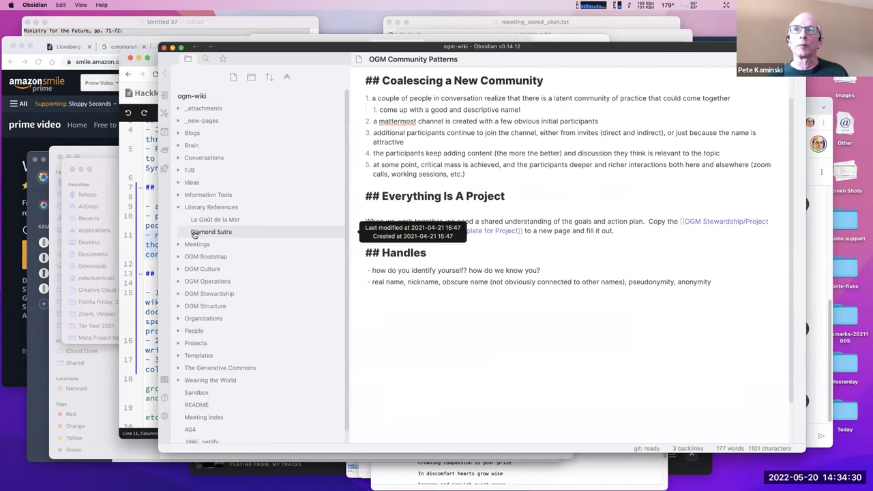
{"action": "left_click", "coordinate": [223, 219]}
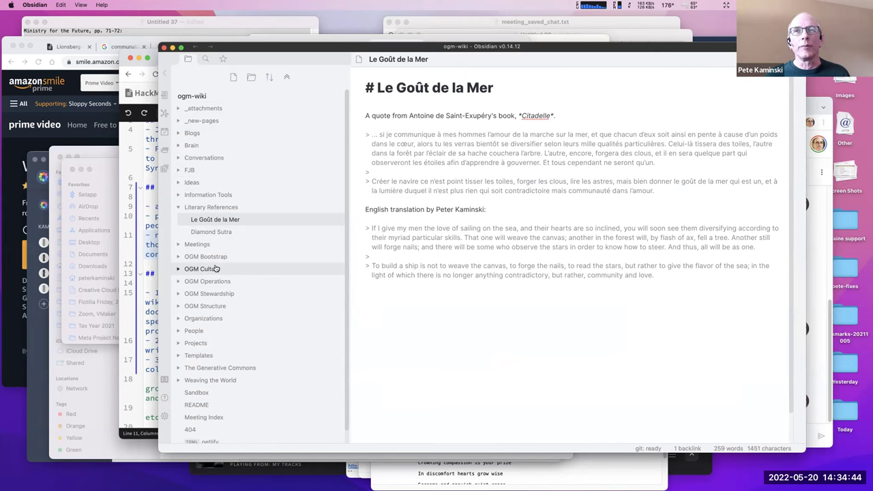
{"action": "right_click", "coordinate": [212, 223]}
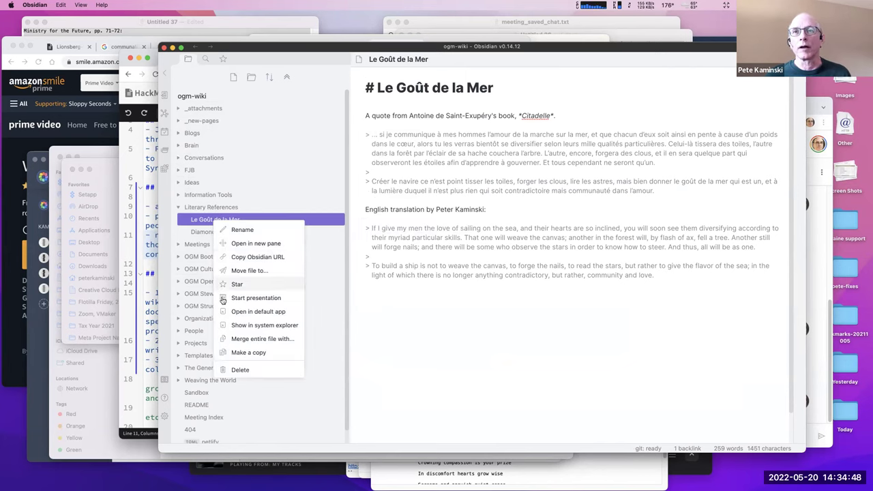
{"action": "left_click", "coordinate": [233, 325]}
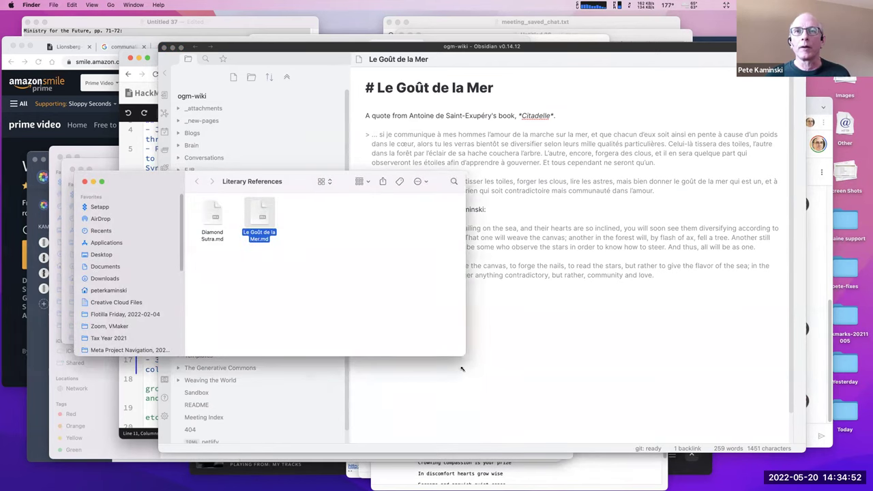
Reposition and widen the Finder window, and show the Literary References folder in list view.
{"action": "left_click_drag", "start_coordinate": [465, 355], "coordinate": [459, 445]}
{"action": "left_click_drag", "start_coordinate": [251, 179], "coordinate": [280, 127]}
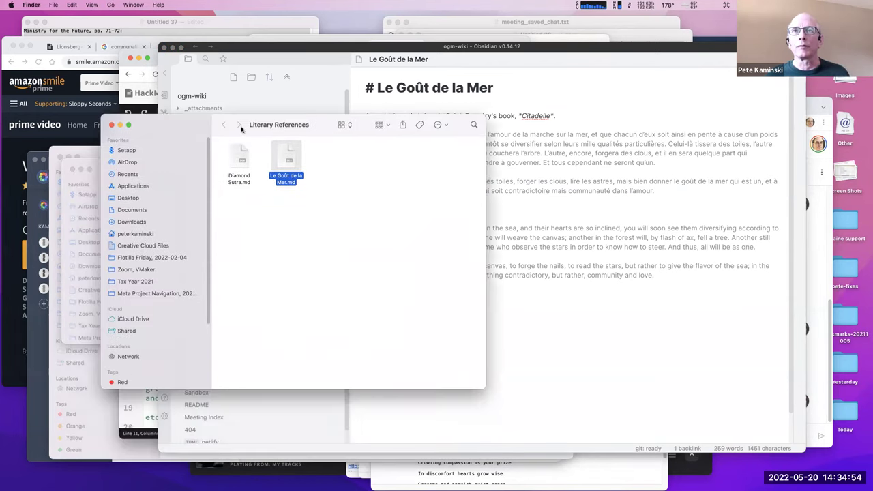
{"action": "left_click", "coordinate": [344, 126]}
{"action": "left_click", "coordinate": [274, 153]}
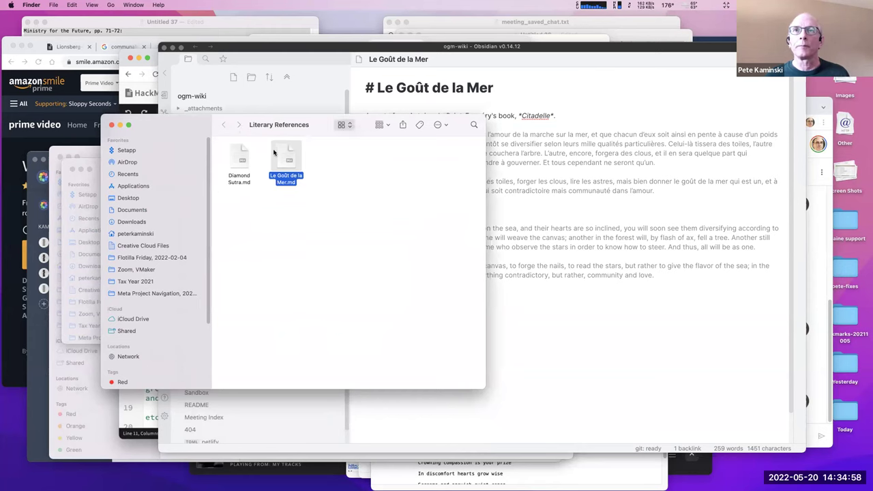
{"action": "key", "text": "super+2"}
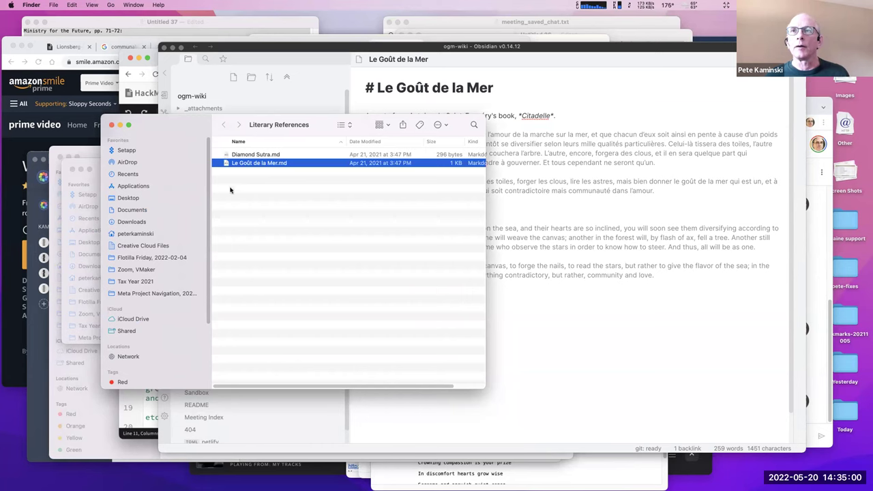
{"action": "left_click_drag", "start_coordinate": [486, 198], "coordinate": [612, 195]}
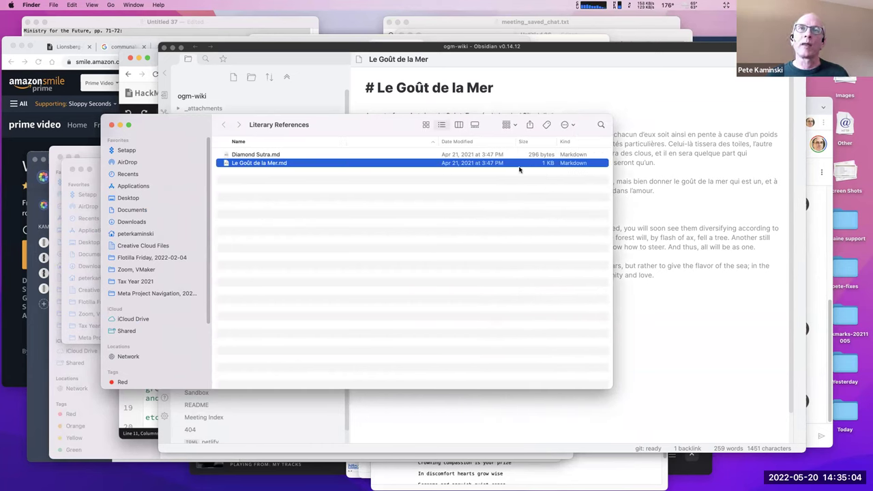
Switch Finder to column view and browse the wiki's Meetings folder and the Meetings subfolder of OGM Stewardship.
{"action": "left_click", "coordinate": [458, 124]}
{"action": "left_click_drag", "start_coordinate": [386, 121], "coordinate": [360, 106]}
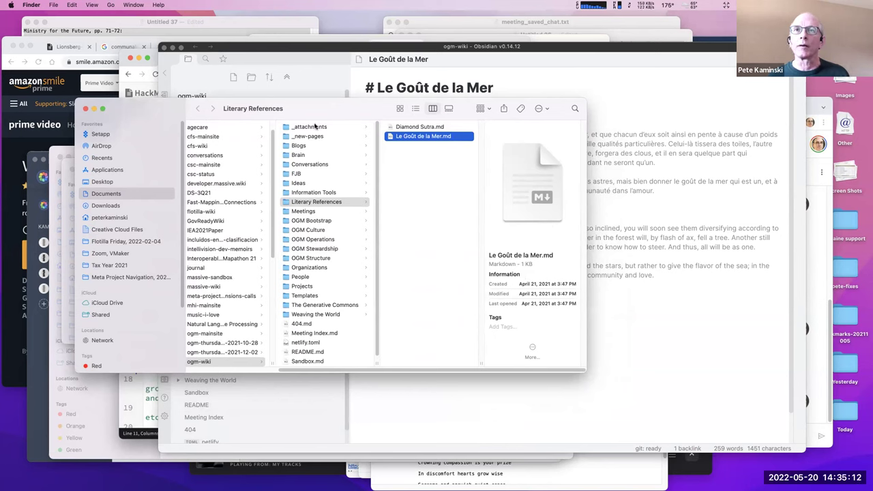
{"action": "left_click", "coordinate": [364, 212]}
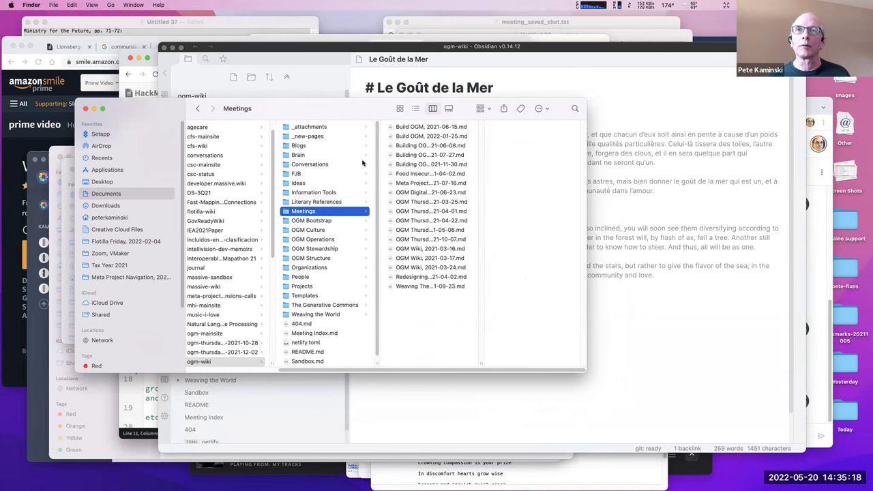
{"action": "left_click", "coordinate": [366, 250]}
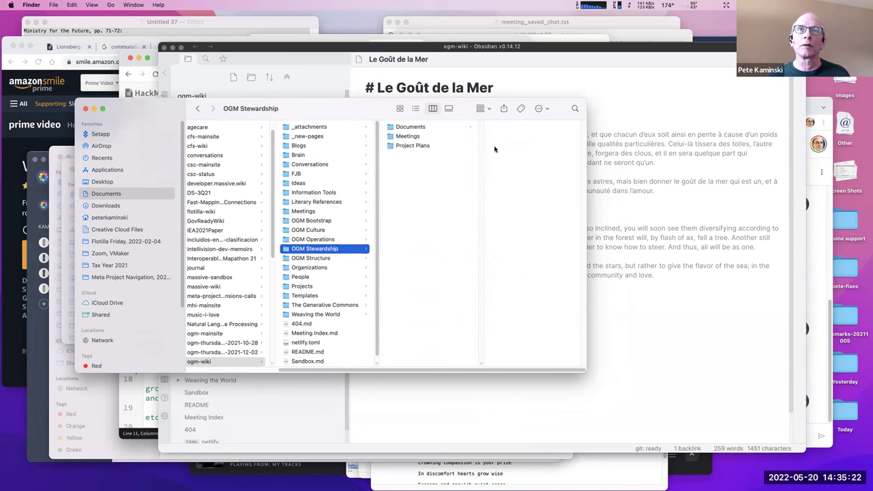
{"action": "left_click", "coordinate": [470, 137]}
{"action": "left_click_drag", "start_coordinate": [588, 173], "coordinate": [653, 173]}
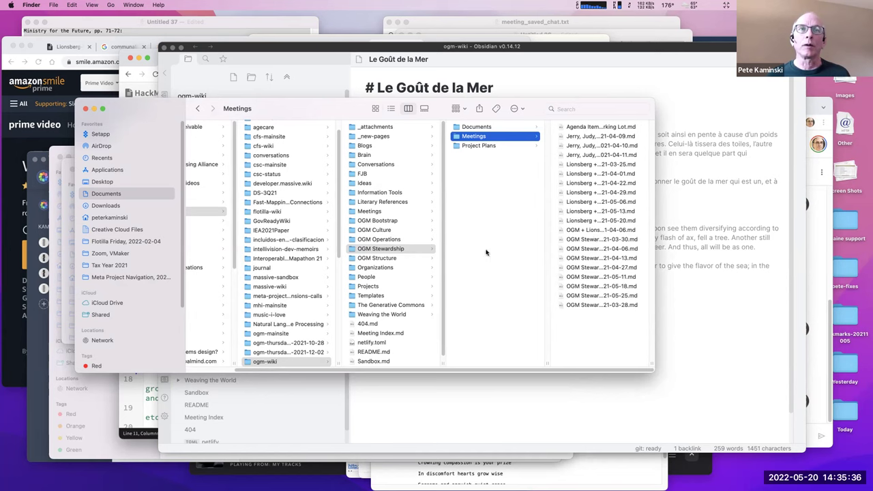
Reselect the OGM Stewardship folder and display the files in its Project Plans subfolder.
{"action": "left_click", "coordinate": [384, 251]}
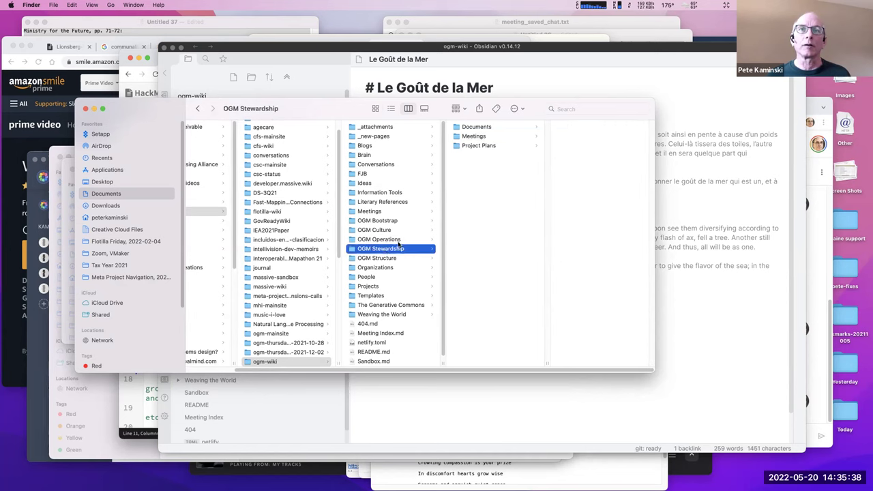
{"action": "right_click", "coordinate": [390, 251]}
{"action": "left_click", "coordinate": [391, 250]}
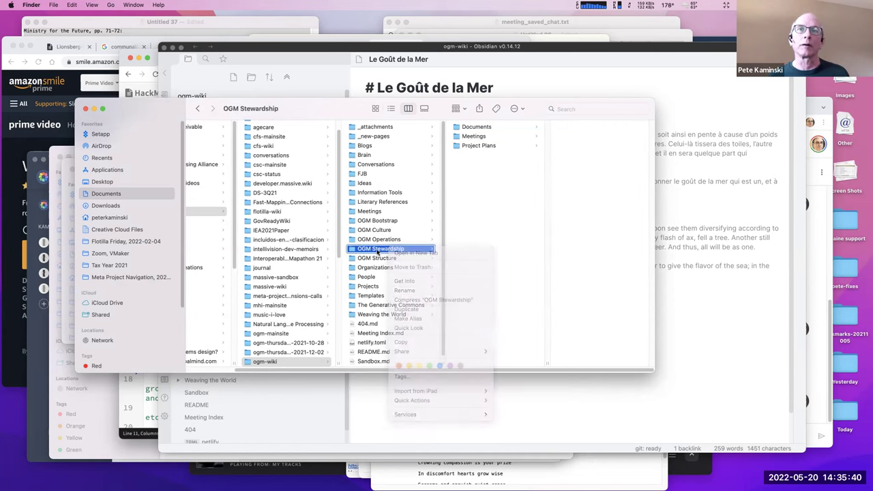
{"action": "key", "text": "Return"}
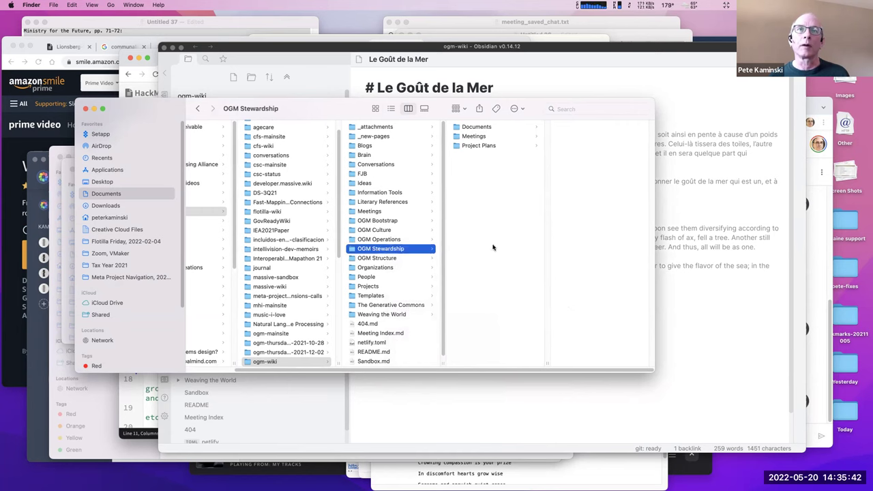
{"action": "left_click", "coordinate": [484, 146]}
{"action": "left_click_drag", "start_coordinate": [581, 155], "coordinate": [477, 146]}
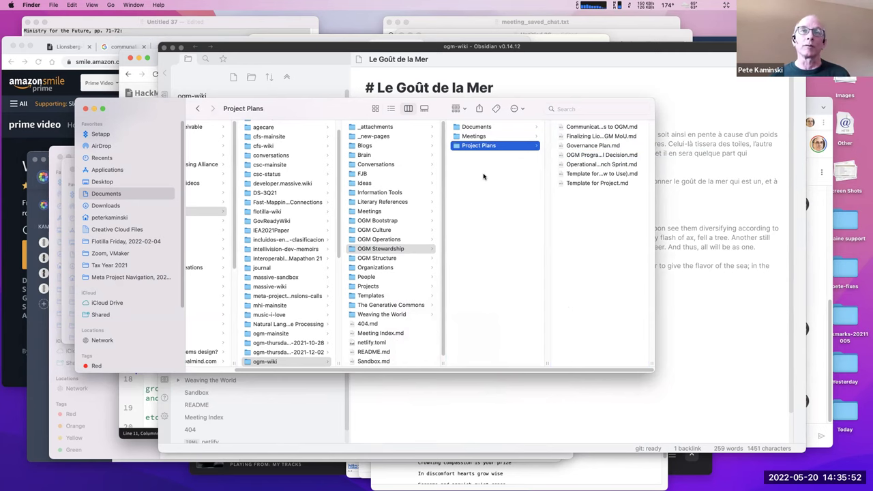
Shift the Finder window aside, return to Obsidian and view the file actions available for the note Le Goût de la Mer.
{"action": "left_click_drag", "start_coordinate": [313, 111], "coordinate": [294, 115]}
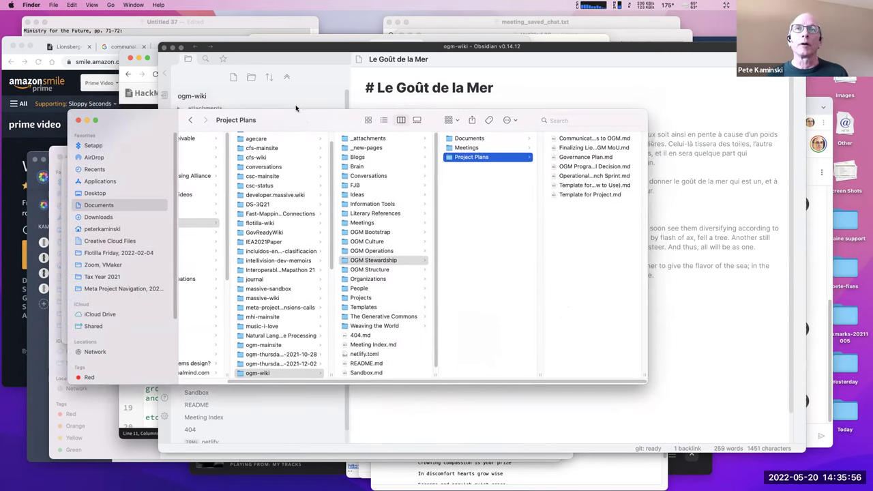
{"action": "left_click", "coordinate": [317, 50]}
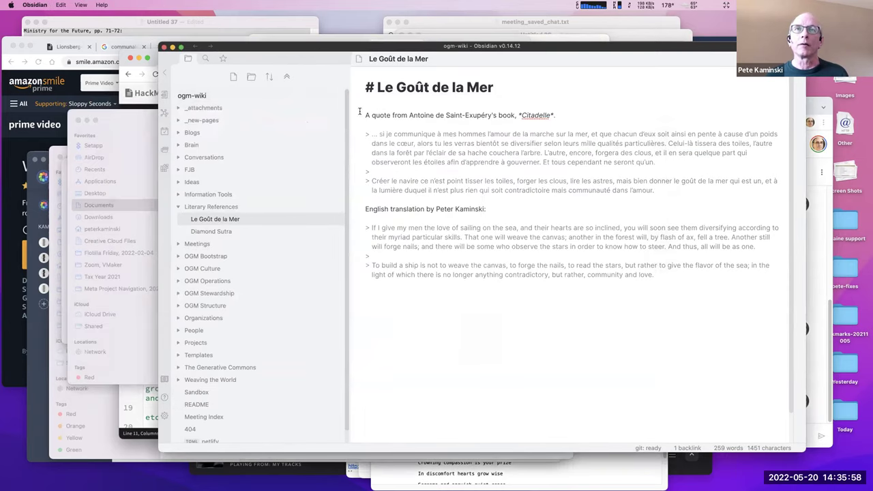
{"action": "right_click", "coordinate": [220, 223]}
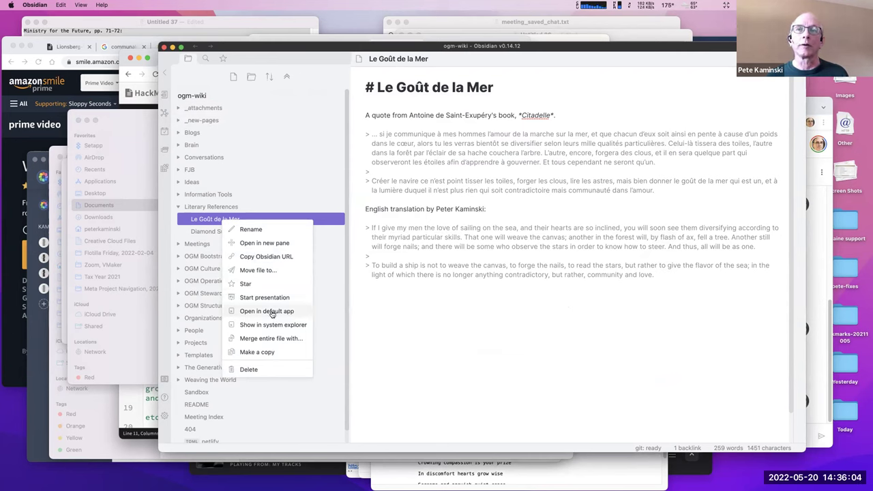
{"action": "left_click", "coordinate": [520, 407]}
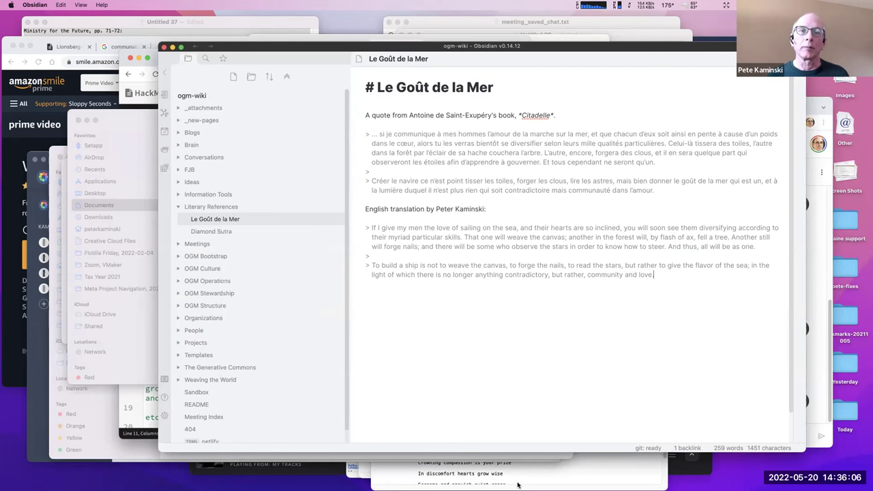
Try to launch Typora, and ignore its crash report instead of reopening the app.
{"action": "mouse_move", "coordinate": [518, 485]}
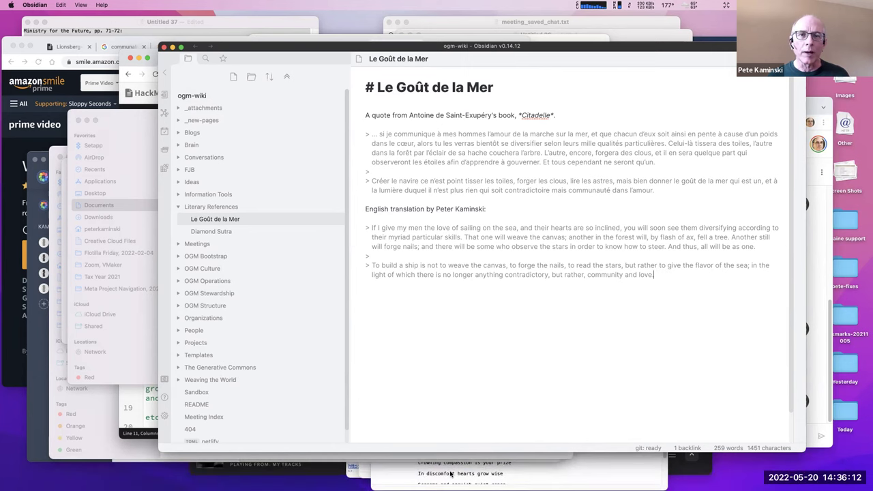
{"action": "mouse_move", "coordinate": [484, 483]}
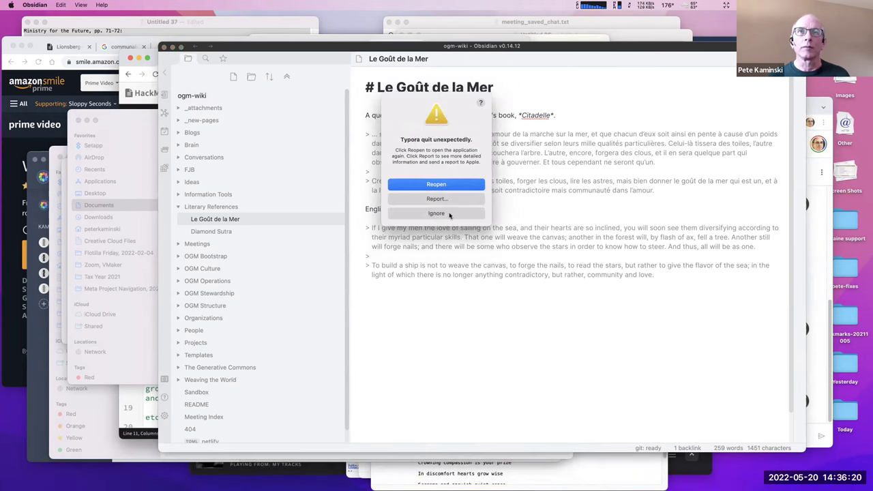
{"action": "left_click", "coordinate": [446, 216]}
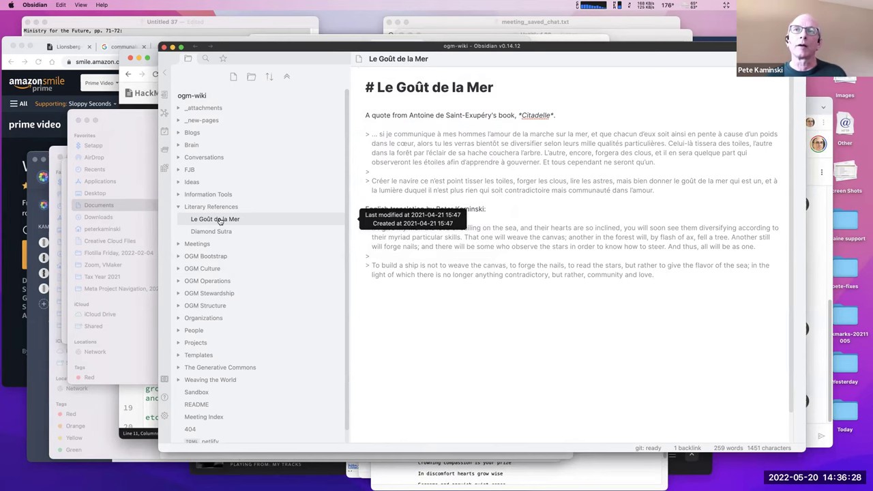
Move the Obsidian window down to uncover the Finder window showing Project Plans.
{"action": "left_click_drag", "start_coordinate": [345, 48], "coordinate": [323, 225]}
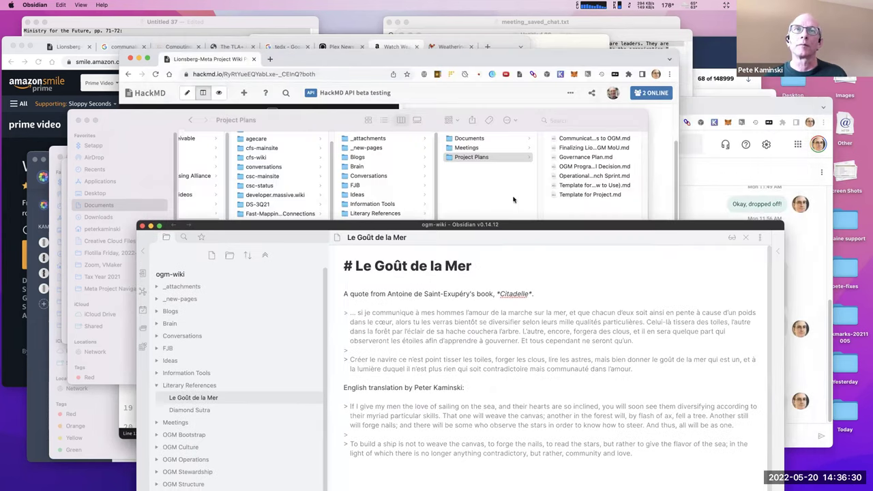
Switch to Finder, open Operational Plan Launch Sprint.md from Project Plans in Typora, and shift its window up.
{"action": "left_click", "coordinate": [578, 204]}
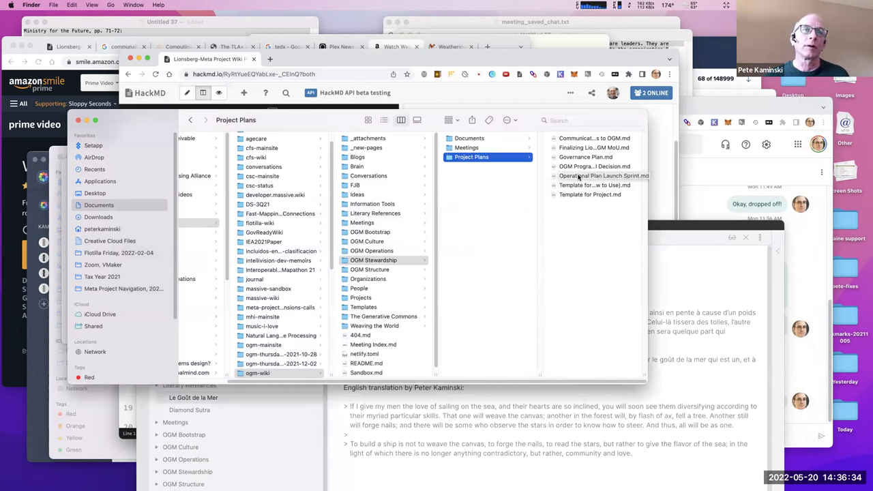
{"action": "right_click", "coordinate": [579, 178]}
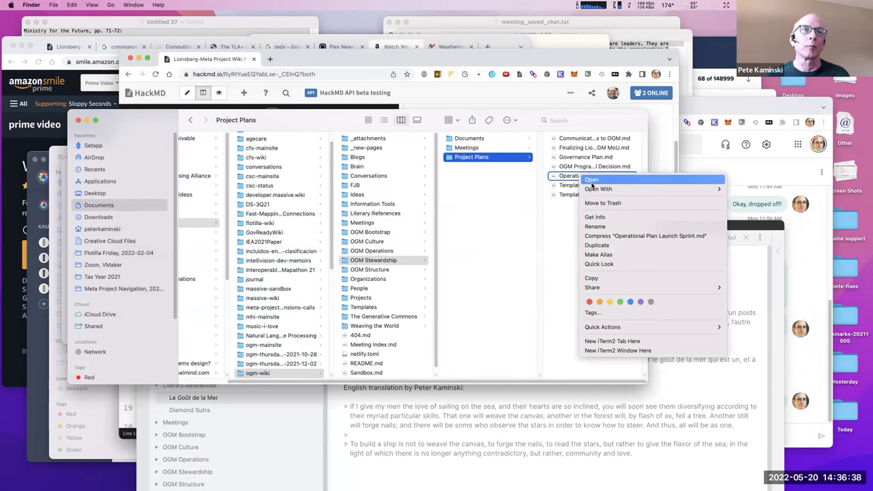
{"action": "mouse_move", "coordinate": [595, 189]}
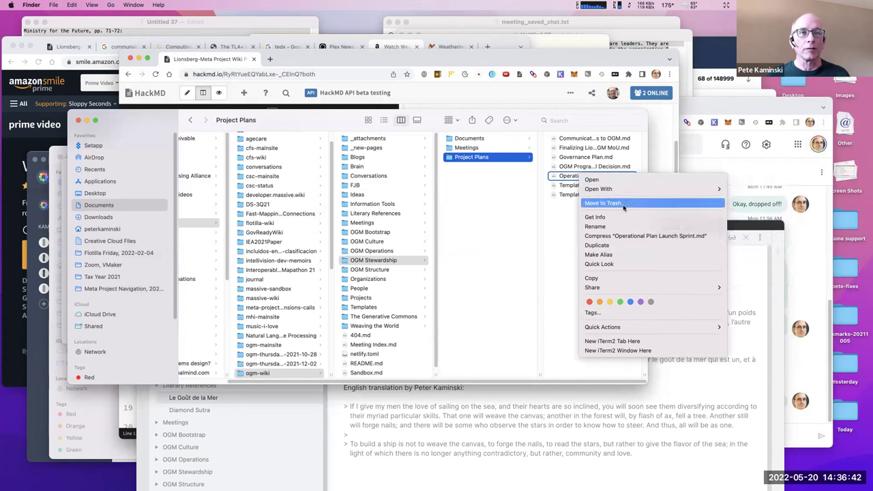
{"action": "left_click", "coordinate": [565, 223]}
{"action": "double_click", "coordinate": [585, 178]}
{"action": "left_click_drag", "start_coordinate": [588, 132], "coordinate": [532, 58]}
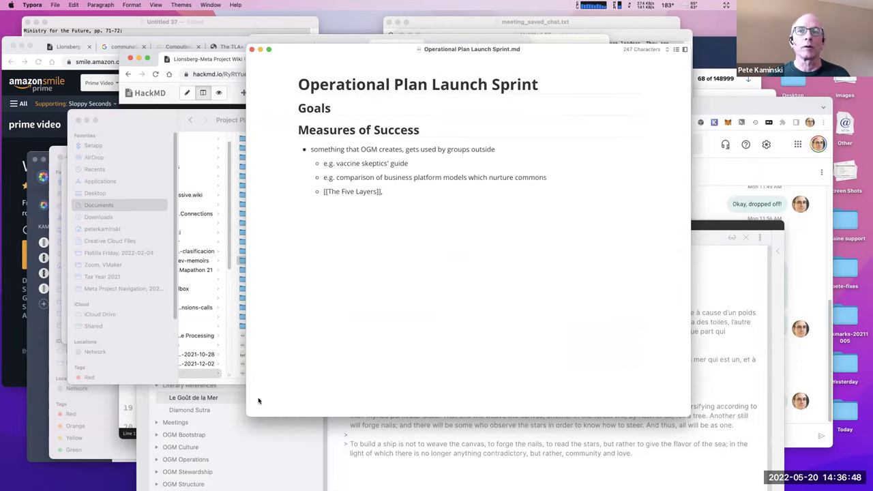
Return to Obsidian, bring its window up, and open the Diamond Sutra note in the default app.
{"action": "right_click", "coordinate": [216, 410]}
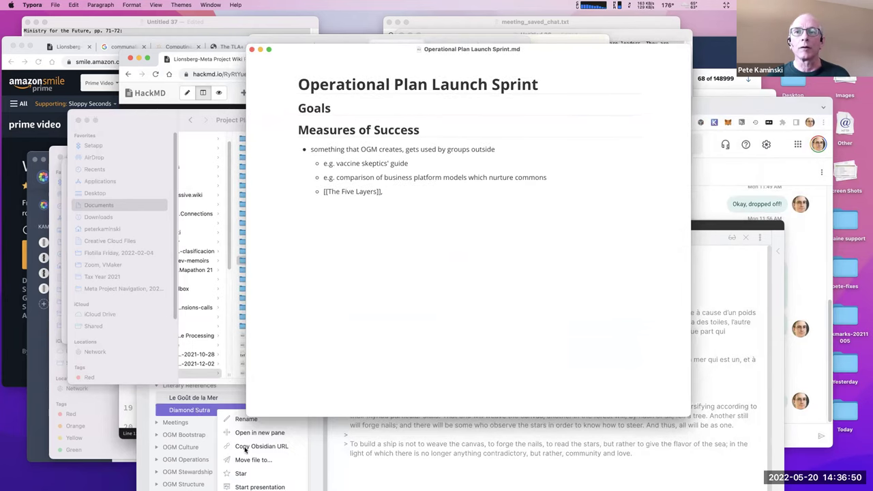
{"action": "left_click_drag", "start_coordinate": [343, 221], "coordinate": [319, 41]}
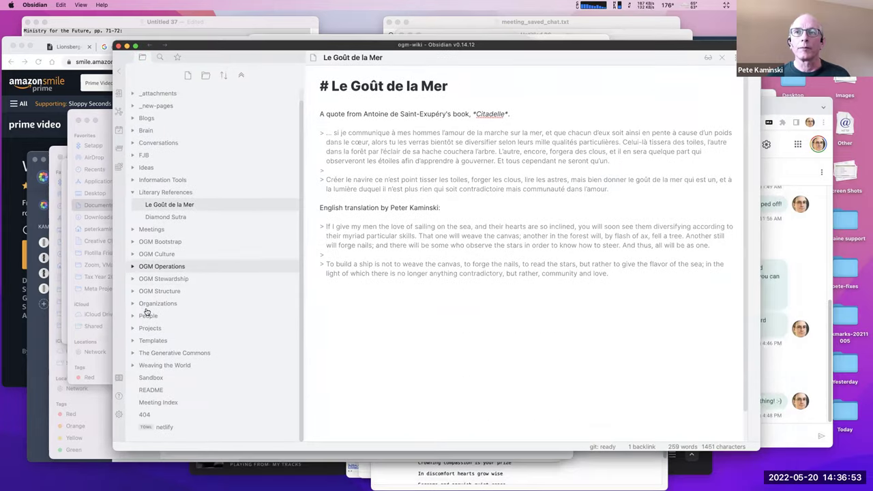
{"action": "right_click", "coordinate": [164, 218]}
{"action": "left_click", "coordinate": [211, 308]}
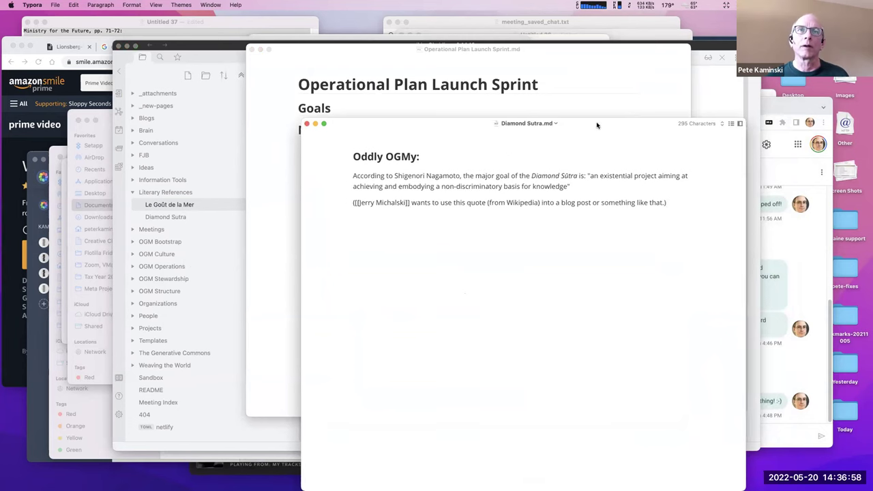
{"action": "left_click_drag", "start_coordinate": [597, 125], "coordinate": [589, 125]}
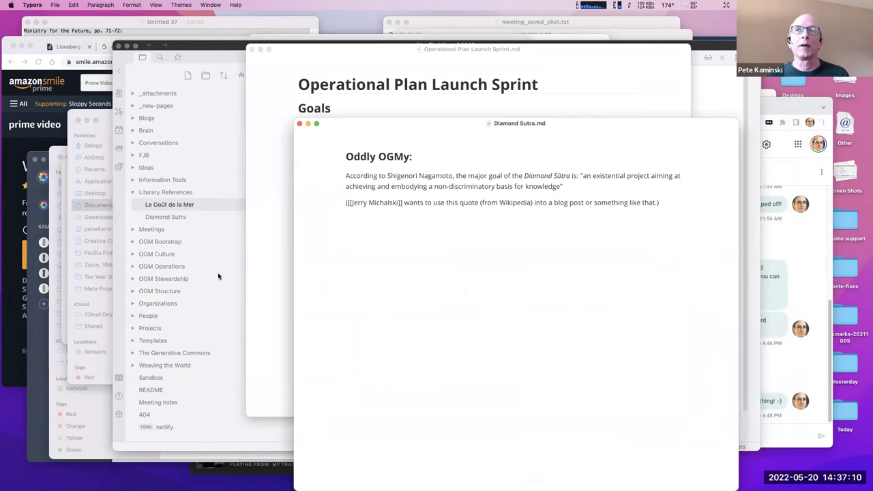
Examine the double-bracket wiki link and the markup around the italic title Diamond Sūtra in Diamond Sutra.md.
{"action": "left_click_drag", "start_coordinate": [403, 202], "coordinate": [347, 205]}
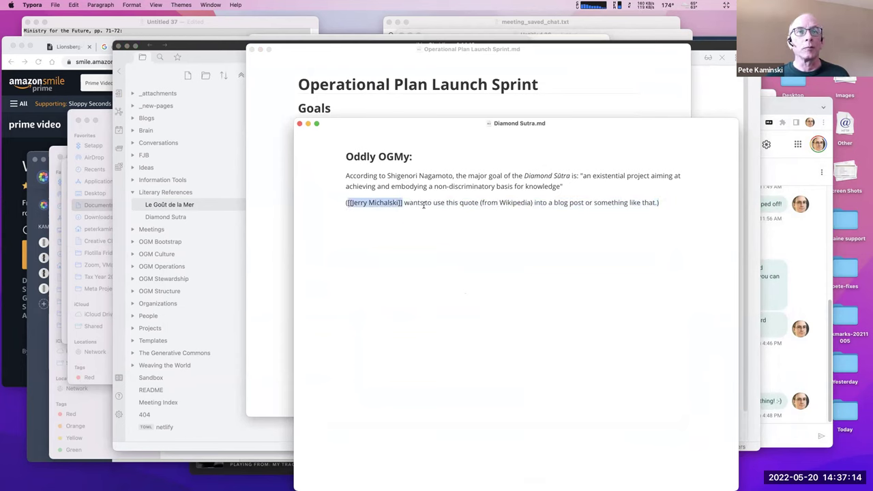
{"action": "left_click", "coordinate": [562, 178]}
{"action": "left_click", "coordinate": [543, 178]}
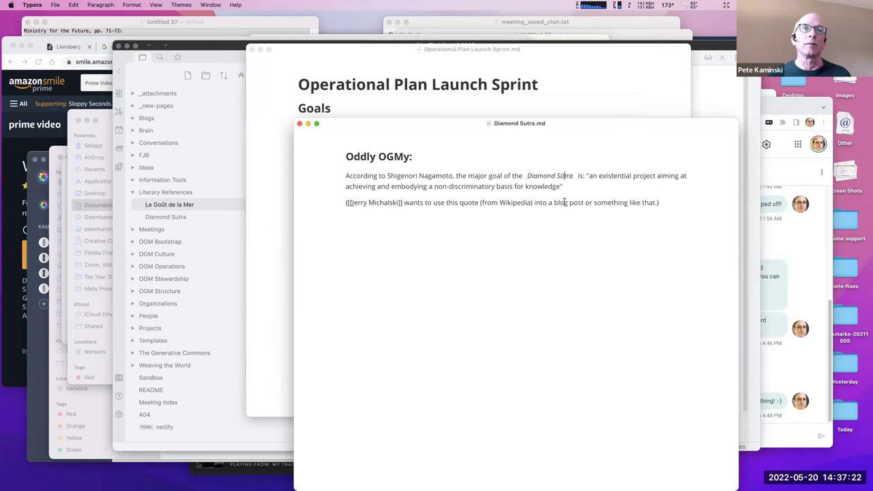
{"action": "left_click", "coordinate": [576, 179]}
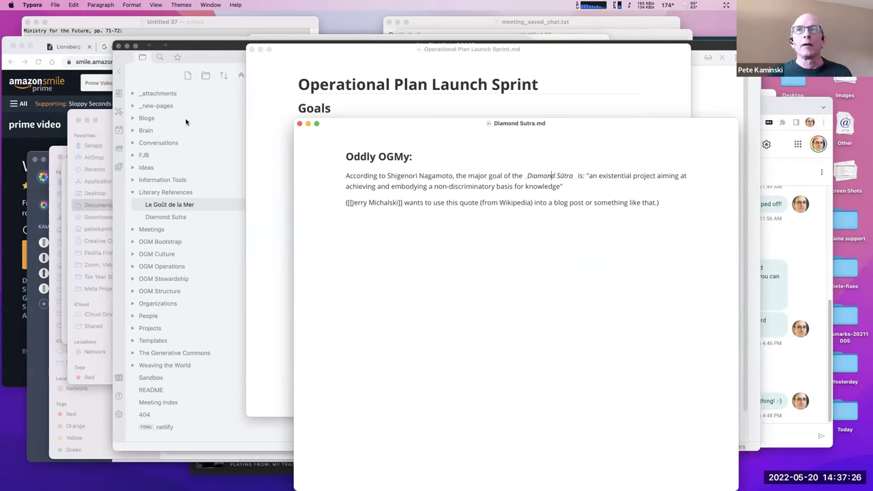
Switch back to Obsidian, set its base theme to Dark and close the settings to view the note.
{"action": "left_click", "coordinate": [206, 63]}
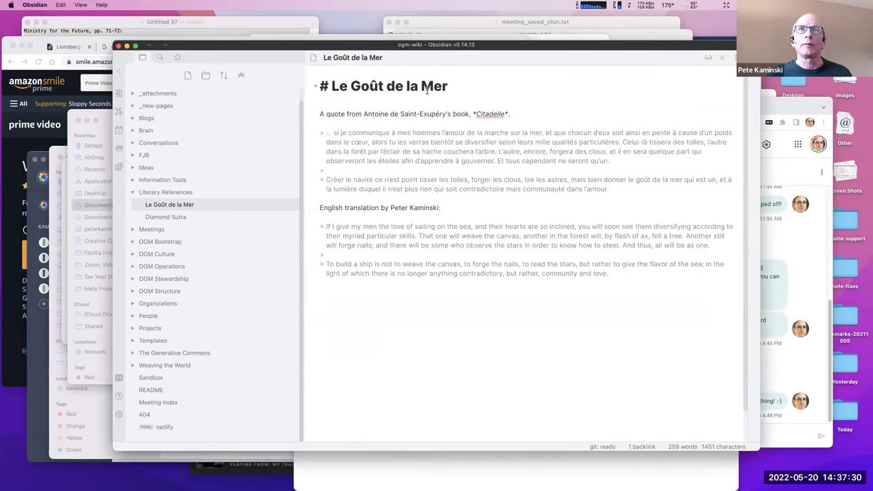
{"action": "left_click_drag", "start_coordinate": [454, 48], "coordinate": [444, 51]}
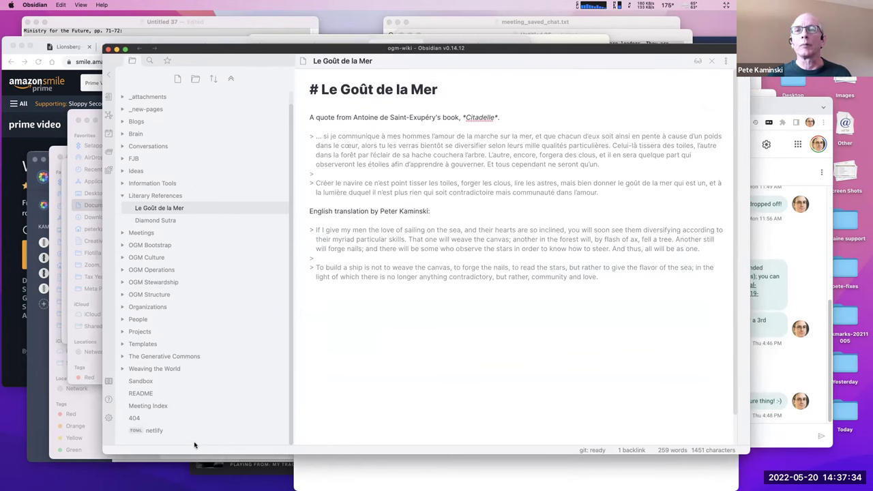
{"action": "left_click", "coordinate": [109, 418]}
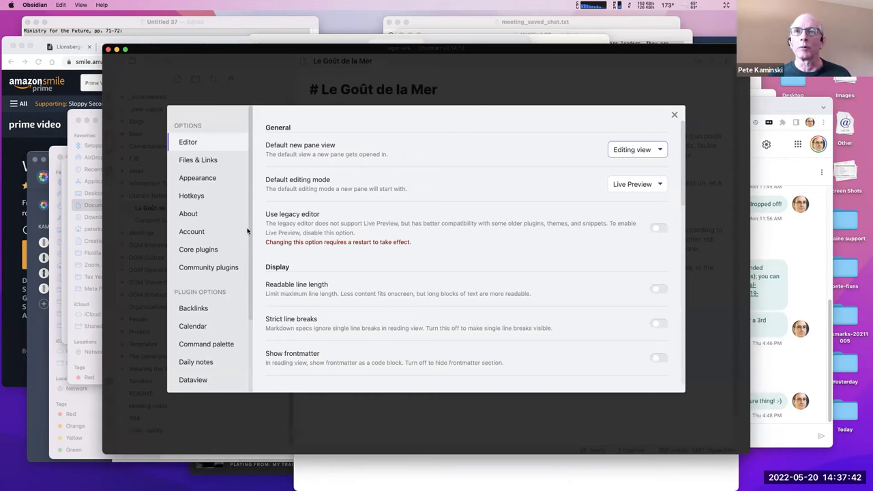
{"action": "left_click", "coordinate": [236, 177]}
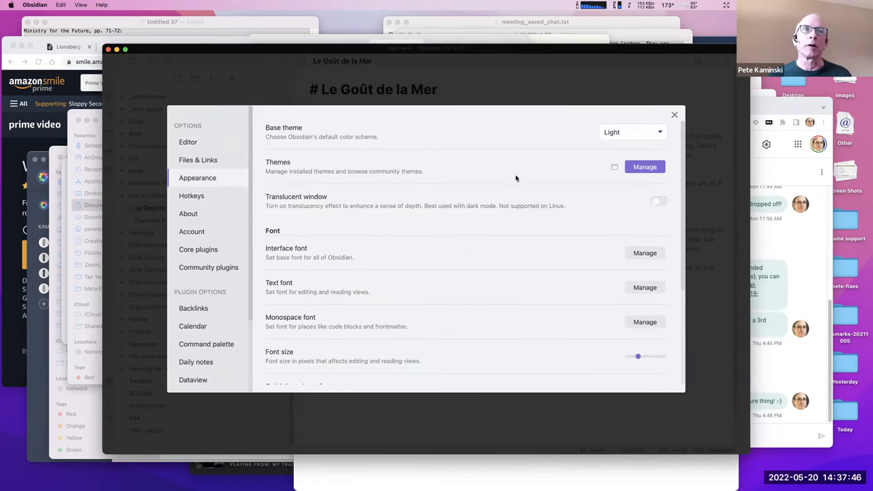
{"action": "left_click", "coordinate": [625, 133]}
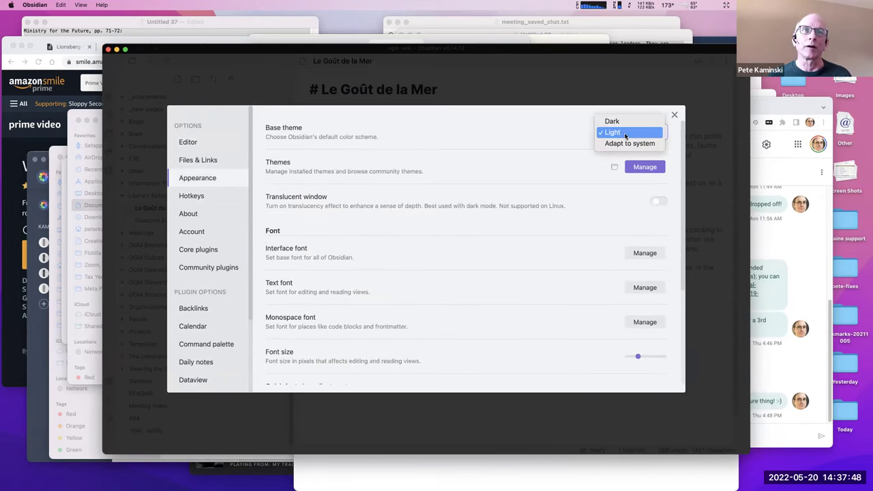
{"action": "left_click", "coordinate": [614, 121]}
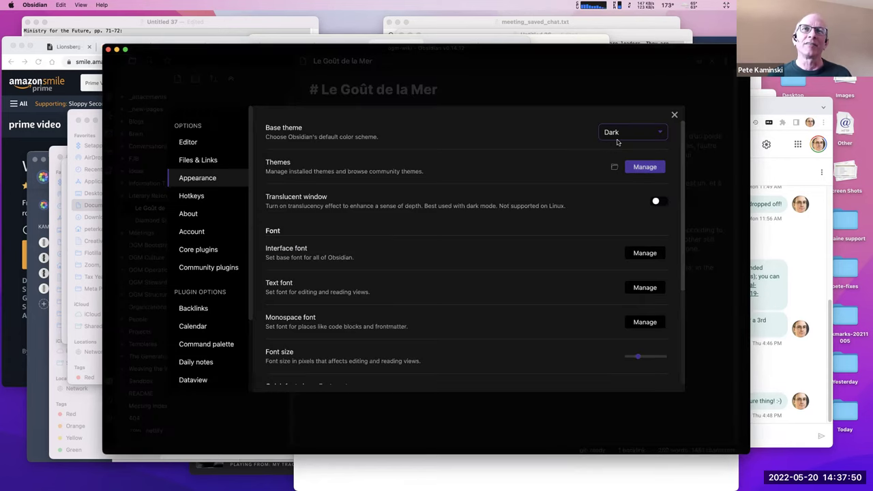
{"action": "left_click", "coordinate": [674, 115]}
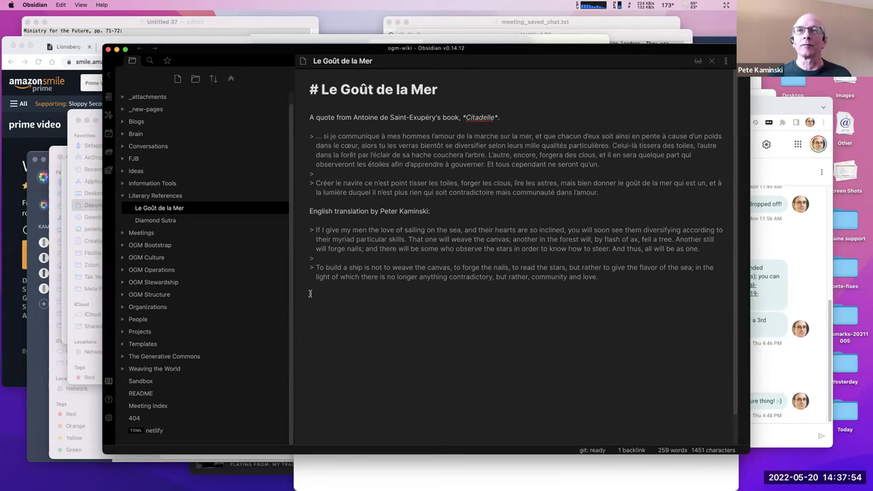
Set the base theme to Light and close the settings.
{"action": "left_click", "coordinate": [108, 418]}
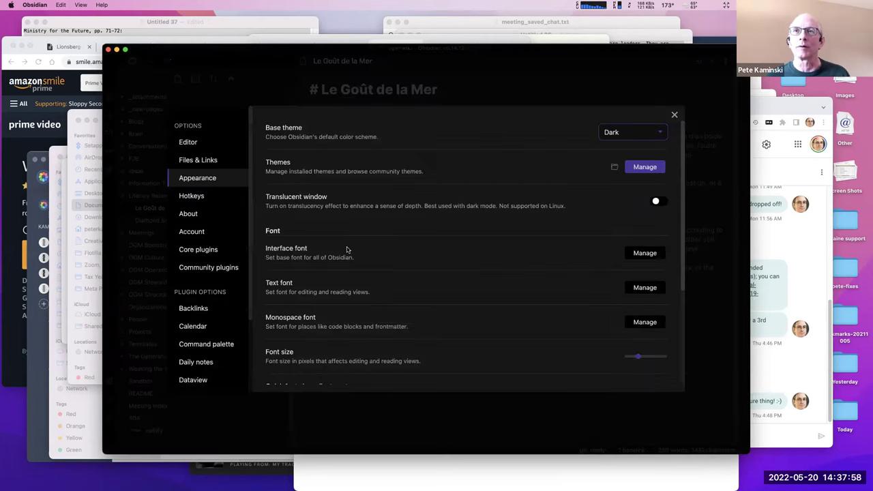
{"action": "left_click", "coordinate": [673, 115]}
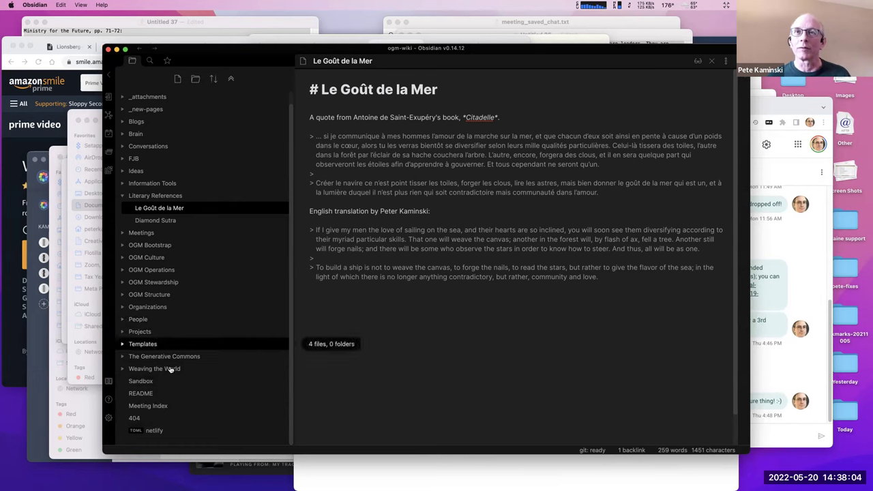
{"action": "left_click", "coordinate": [108, 419]}
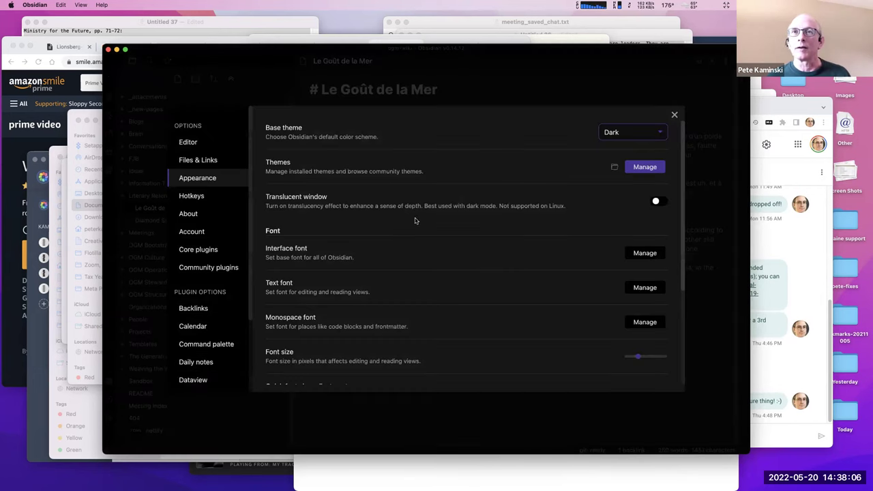
{"action": "left_click", "coordinate": [648, 134]}
{"action": "left_click", "coordinate": [650, 143]}
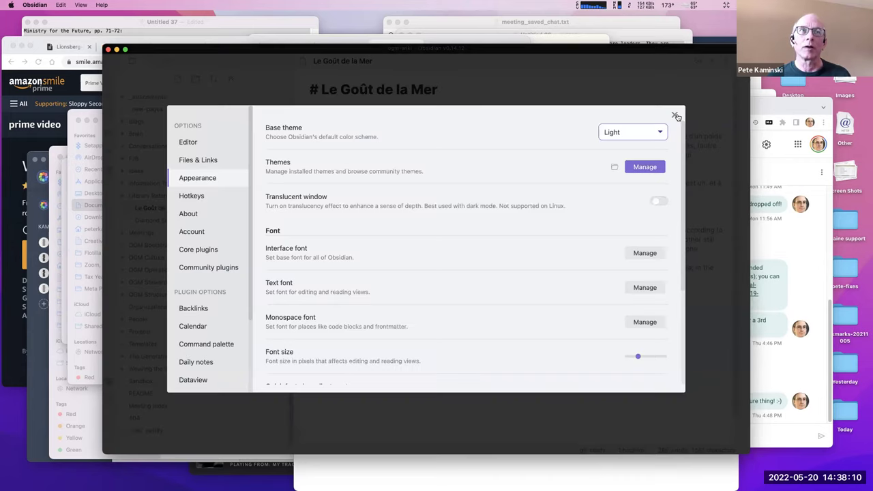
{"action": "left_click", "coordinate": [675, 116]}
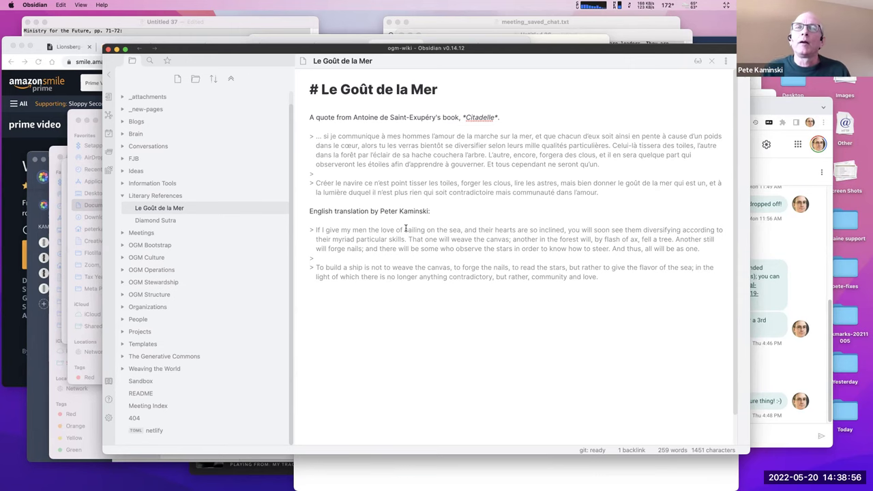
Review the installed community plugins in the Obsidian settings, and display the list of core plugins.
{"action": "left_click", "coordinate": [109, 417]}
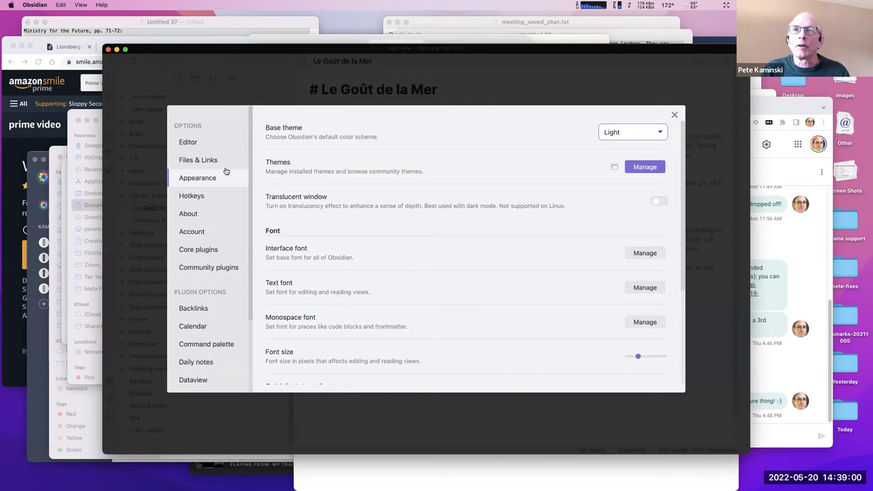
{"action": "left_click", "coordinate": [211, 270]}
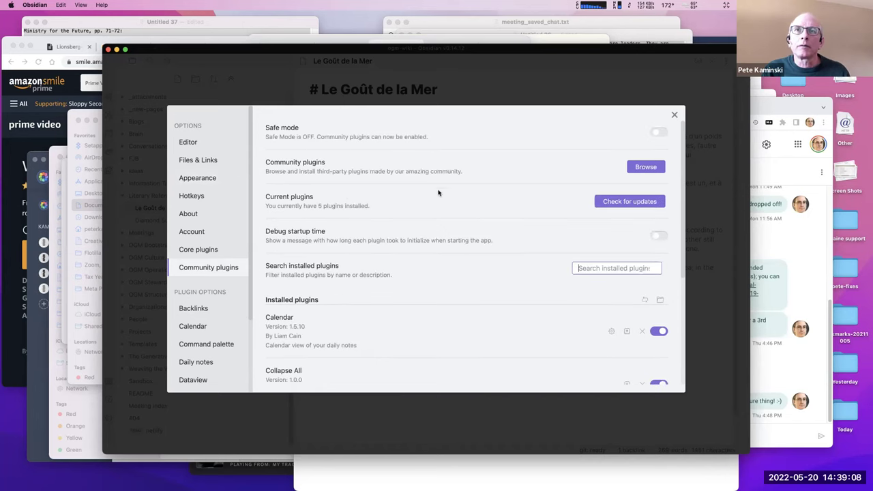
{"action": "scroll", "coordinate": [505, 212], "scroll_direction": "down", "scroll_amount": 4}
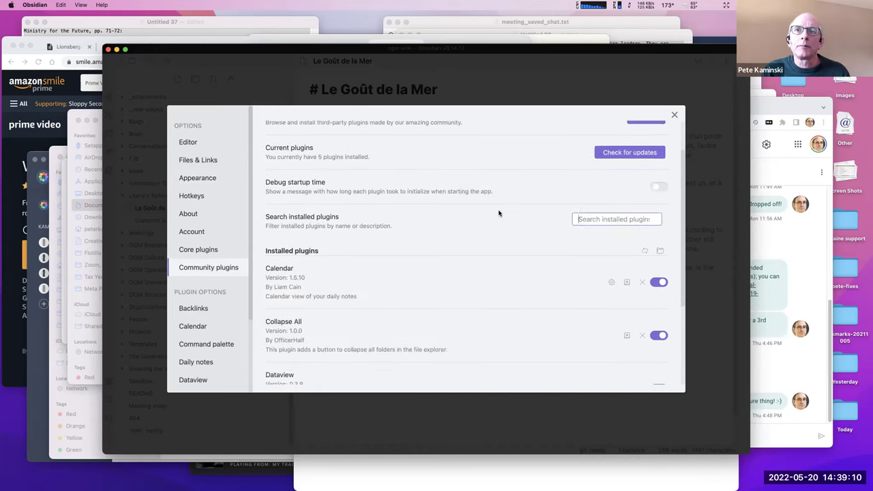
{"action": "scroll", "coordinate": [499, 214], "scroll_direction": "down", "scroll_amount": 4}
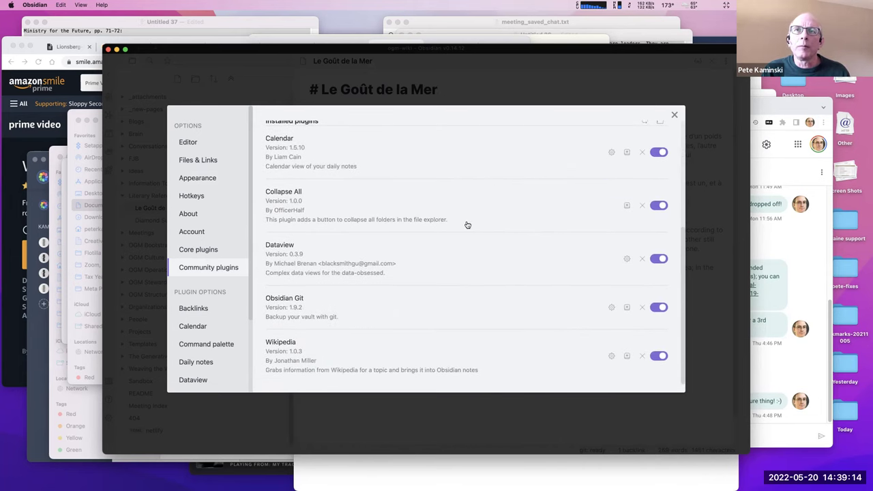
{"action": "scroll", "coordinate": [432, 223], "scroll_direction": "up", "scroll_amount": 1}
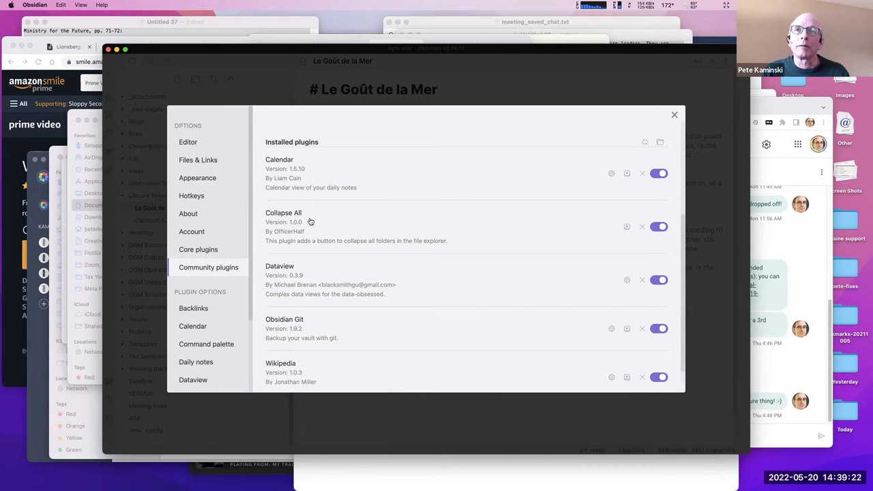
{"action": "left_click", "coordinate": [193, 253]}
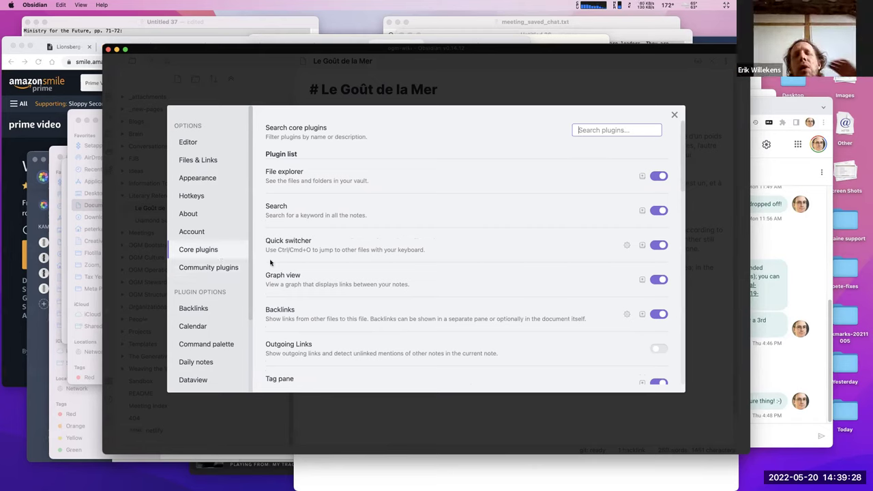
Browse the catalogue of available community plugins, looking through the list, and close it.
{"action": "left_click", "coordinate": [217, 271]}
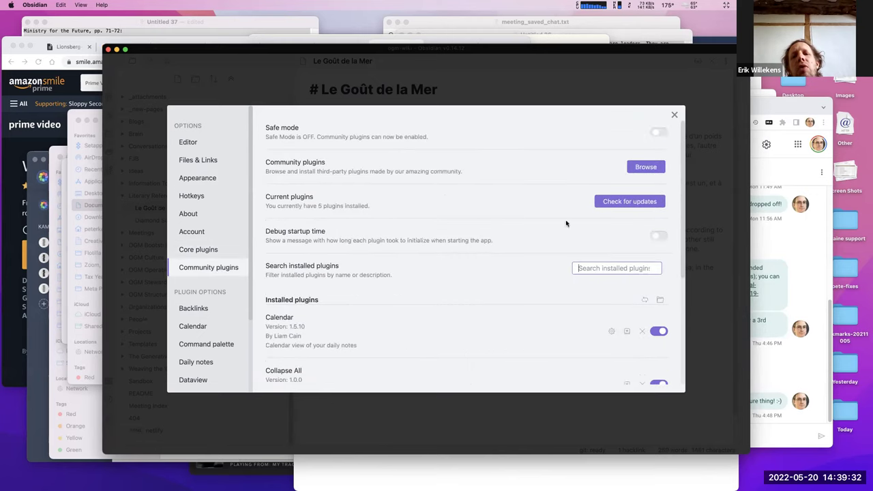
{"action": "left_click", "coordinate": [653, 166]}
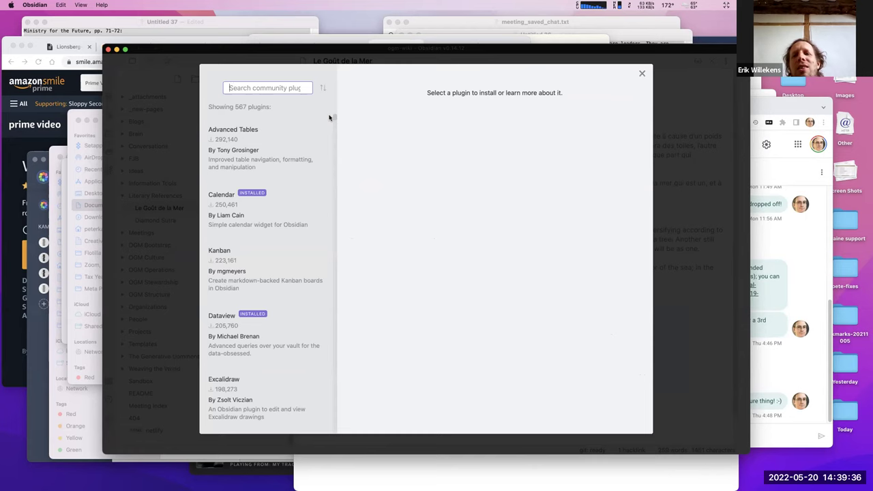
{"action": "left_click_drag", "start_coordinate": [334, 120], "coordinate": [336, 132]}
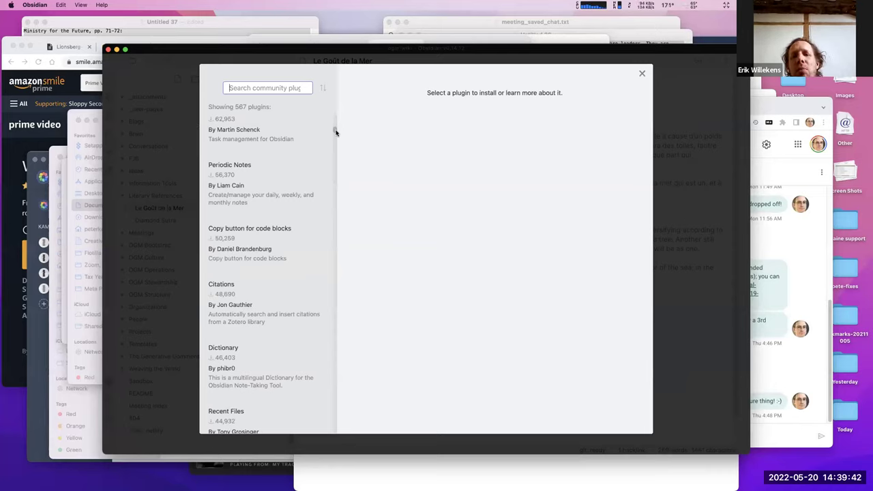
{"action": "left_click_drag", "start_coordinate": [336, 132], "coordinate": [338, 204]}
{"action": "left_click_drag", "start_coordinate": [339, 239], "coordinate": [326, 115]}
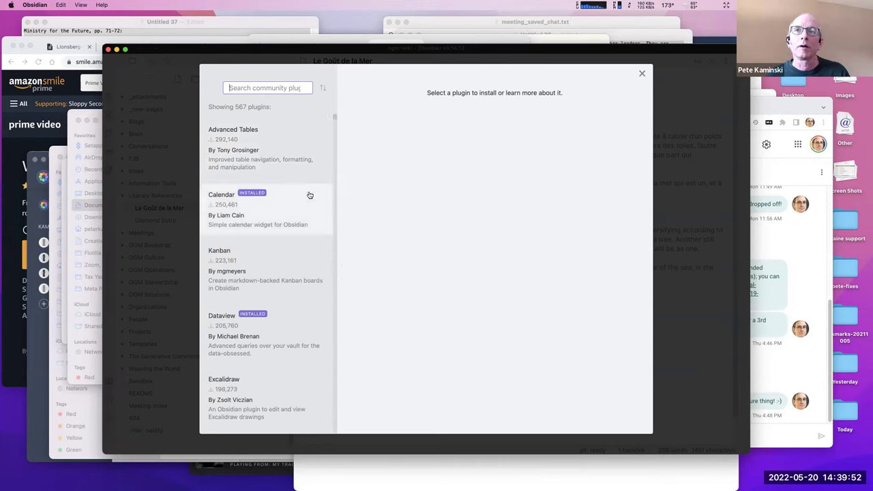
{"action": "left_click_drag", "start_coordinate": [334, 120], "coordinate": [339, 178]}
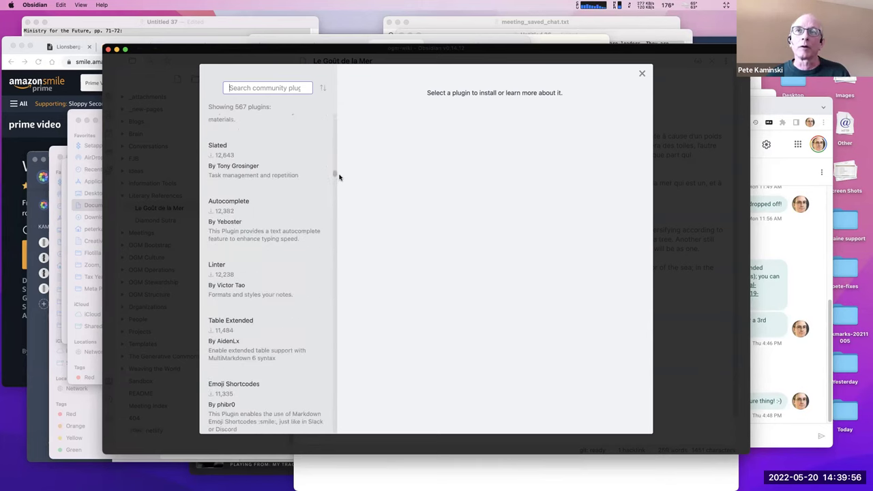
{"action": "left_click", "coordinate": [643, 74]}
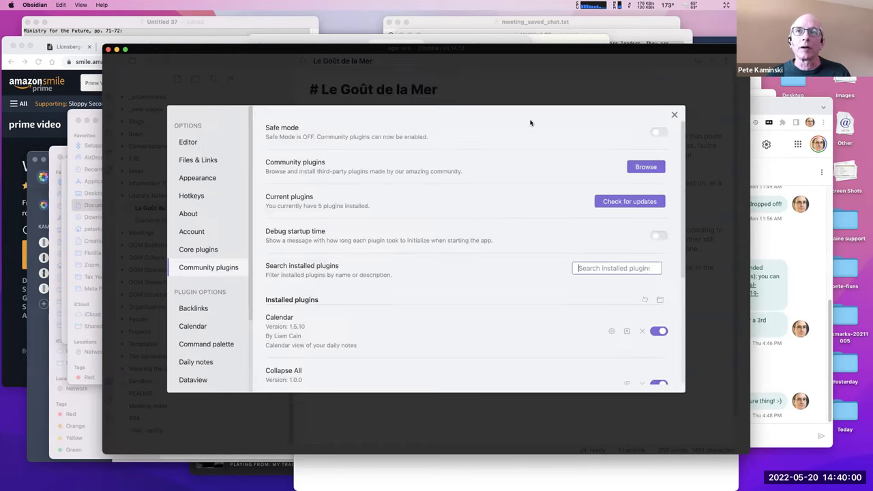
Examine the list of core plugins in the Obsidian settings, from File explorer through to Random note.
{"action": "left_click", "coordinate": [199, 250]}
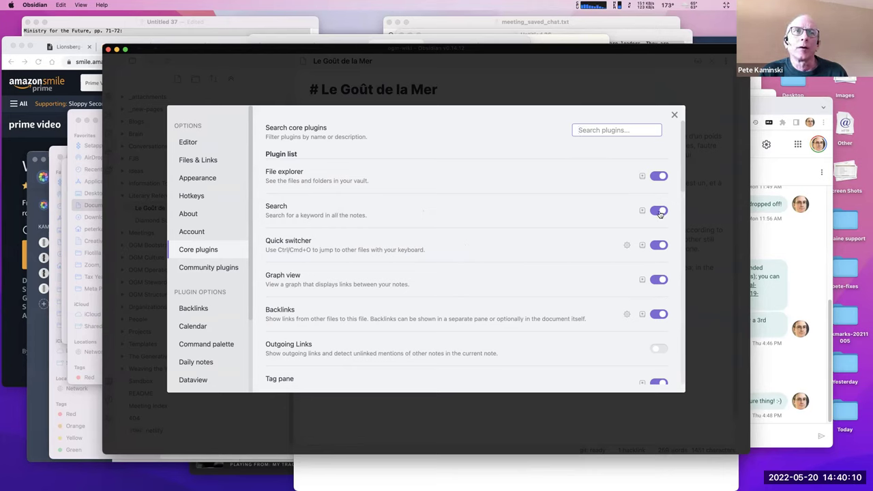
{"action": "scroll", "coordinate": [360, 275], "scroll_direction": "down", "scroll_amount": 2}
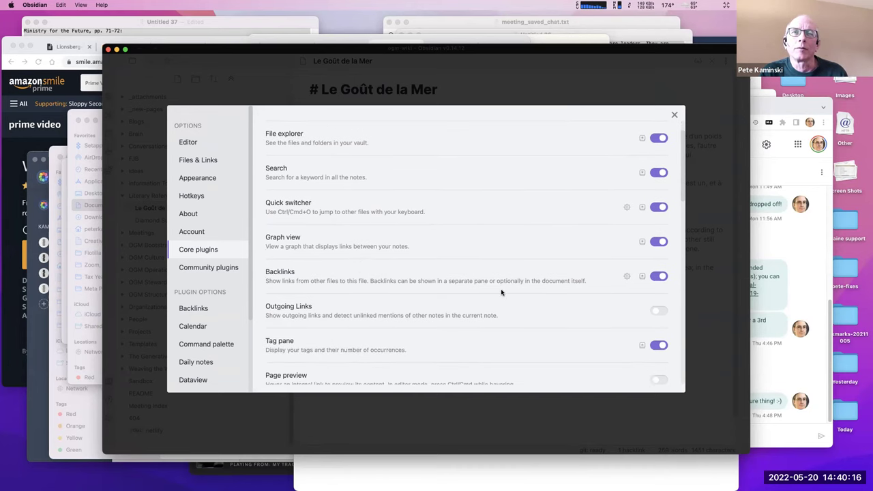
{"action": "scroll", "coordinate": [414, 269], "scroll_direction": "up", "scroll_amount": 2}
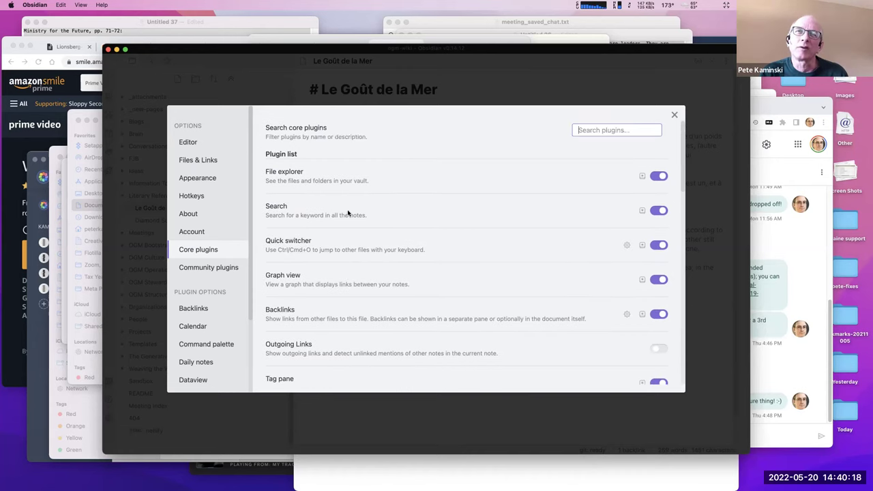
{"action": "scroll", "coordinate": [349, 228], "scroll_direction": "down", "scroll_amount": 3}
{"action": "scroll", "coordinate": [379, 300], "scroll_direction": "down", "scroll_amount": 4}
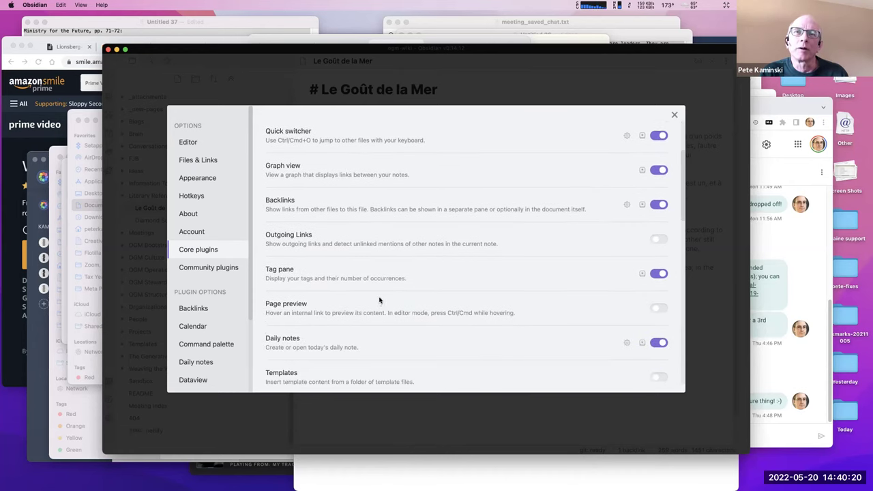
{"action": "scroll", "coordinate": [379, 301], "scroll_direction": "down", "scroll_amount": 5}
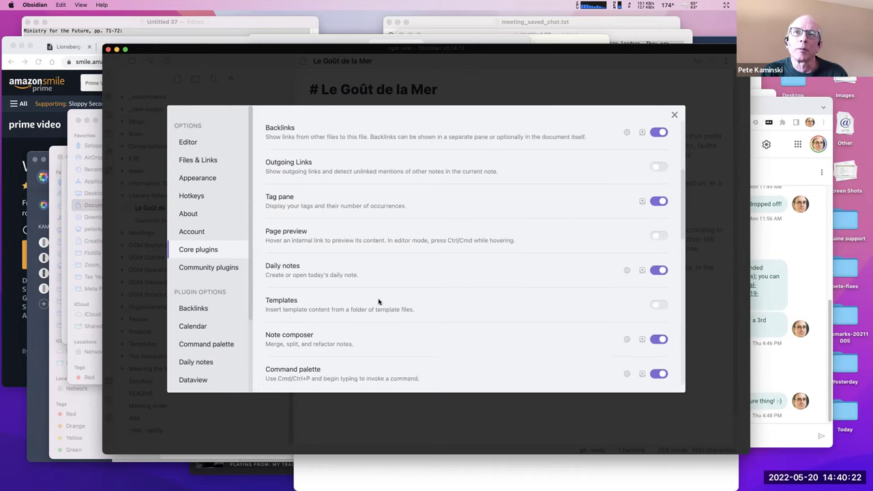
{"action": "scroll", "coordinate": [378, 302], "scroll_direction": "down", "scroll_amount": 9}
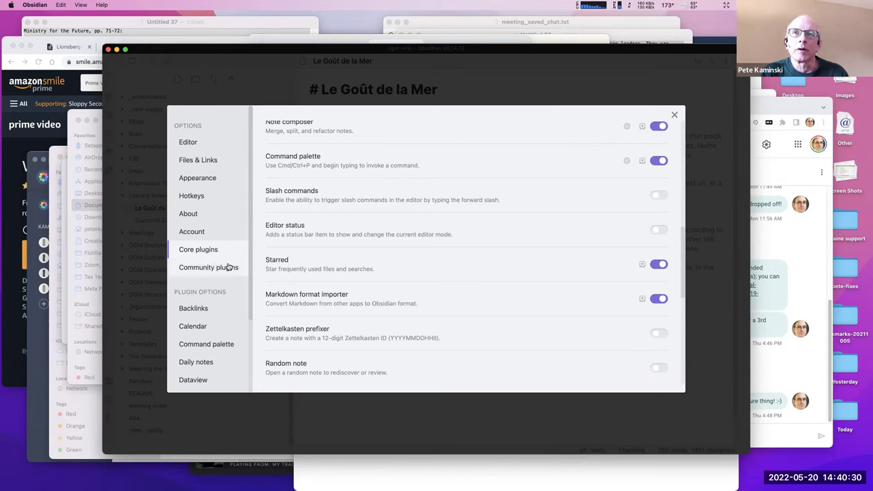
Look over the installed community plugins again, including Collapse All, and close the settings.
{"action": "left_click", "coordinate": [227, 267]}
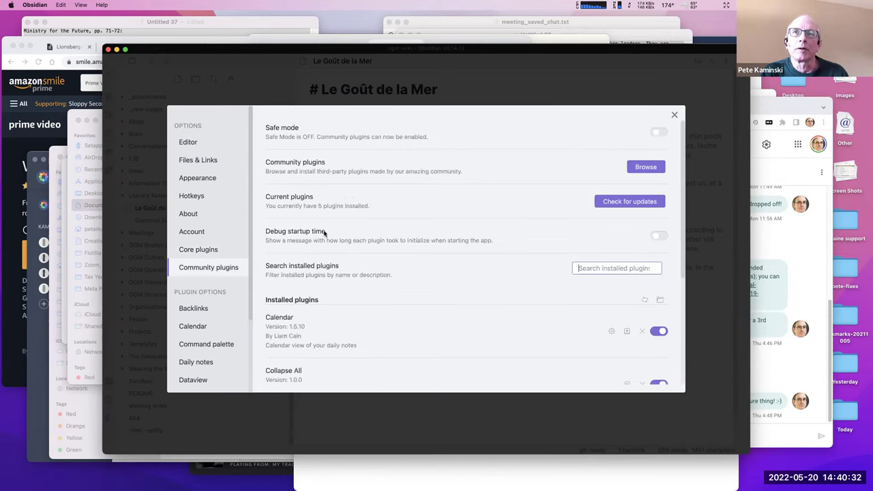
{"action": "scroll", "coordinate": [325, 259], "scroll_direction": "down", "scroll_amount": 3}
{"action": "left_click", "coordinate": [627, 127]}
{"action": "left_click", "coordinate": [673, 114]}
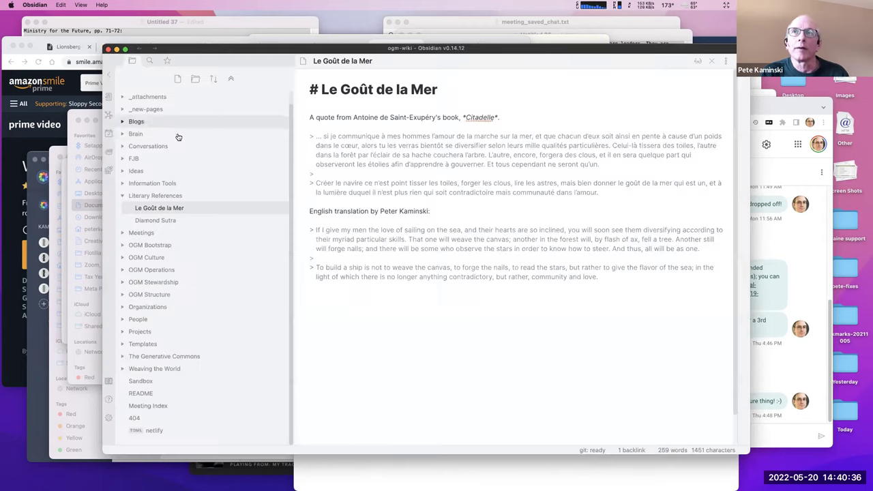
Expand the Ideas, Information Tools and OGM Stewardship folders with its Meetings subfolder, and collapse all folders in the file explorer at once.
{"action": "left_click", "coordinate": [125, 171]}
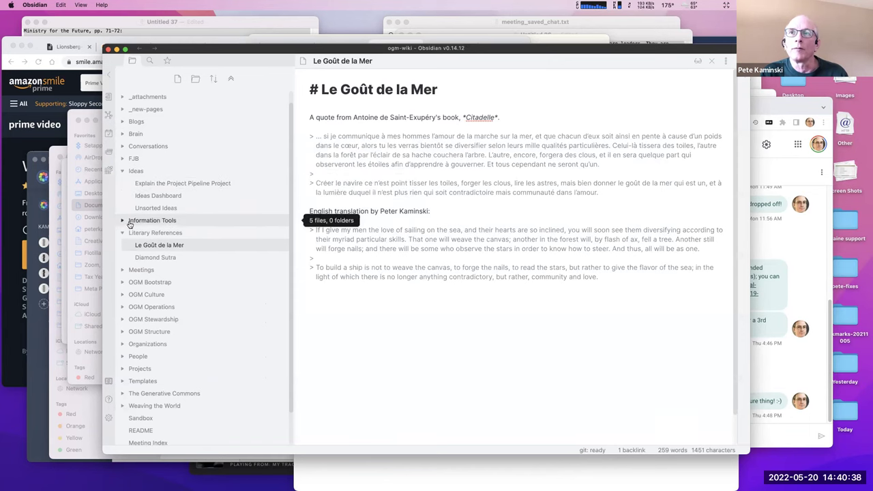
{"action": "left_click", "coordinate": [125, 214]}
{"action": "scroll", "coordinate": [133, 300], "scroll_direction": "down", "scroll_amount": 3}
{"action": "left_click", "coordinate": [123, 282]}
{"action": "left_click", "coordinate": [135, 308]}
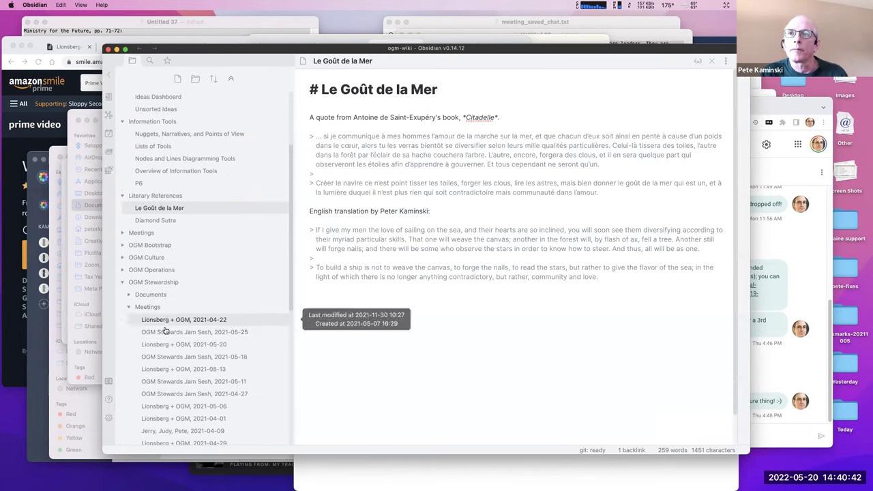
{"action": "scroll", "coordinate": [180, 355], "scroll_direction": "down", "scroll_amount": 2}
{"action": "scroll", "coordinate": [209, 269], "scroll_direction": "down", "scroll_amount": 5}
{"action": "scroll", "coordinate": [206, 271], "scroll_direction": "up", "scroll_amount": 6}
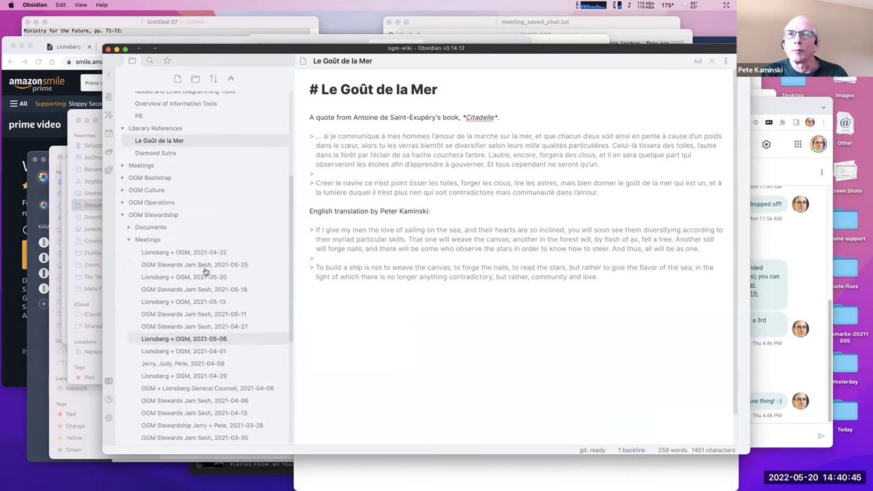
{"action": "left_click", "coordinate": [232, 81]}
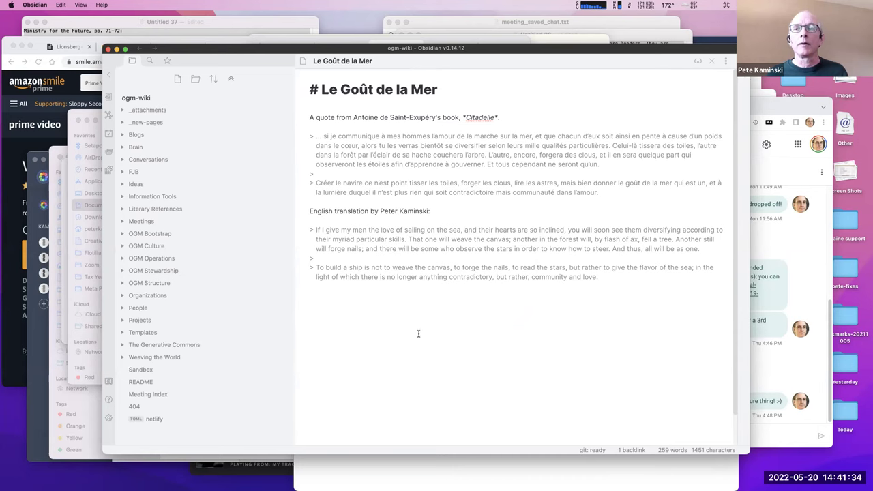
Open the developer.massive.wiki vault in its own window and position it over the ogm-wiki window.
{"action": "left_click", "coordinate": [108, 381]}
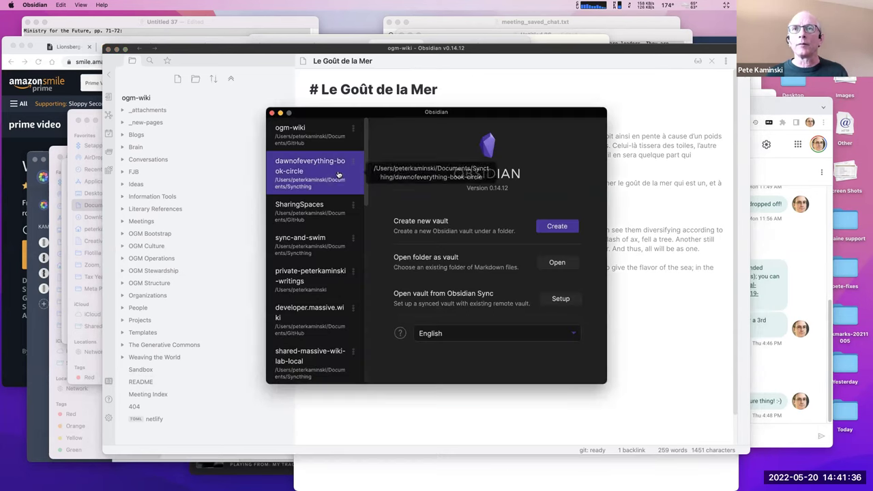
{"action": "scroll", "coordinate": [329, 232], "scroll_direction": "down", "scroll_amount": 1}
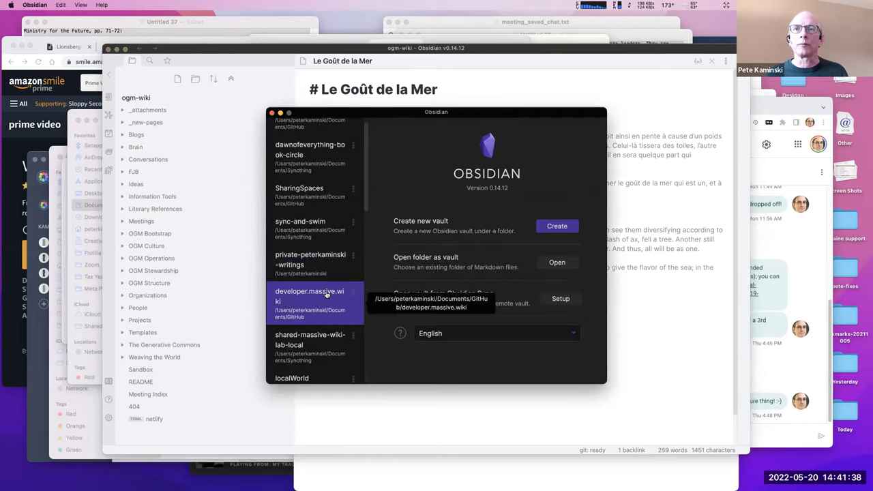
{"action": "left_click", "coordinate": [326, 294]}
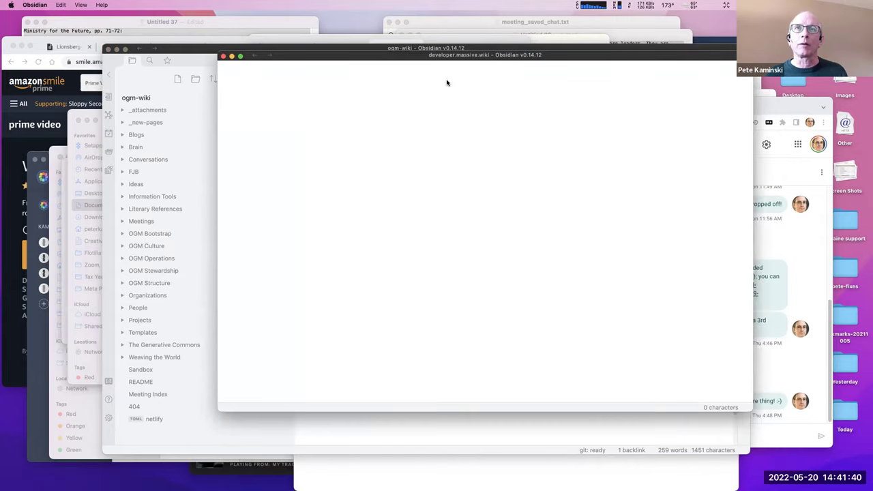
{"action": "left_click_drag", "start_coordinate": [451, 59], "coordinate": [386, 68]}
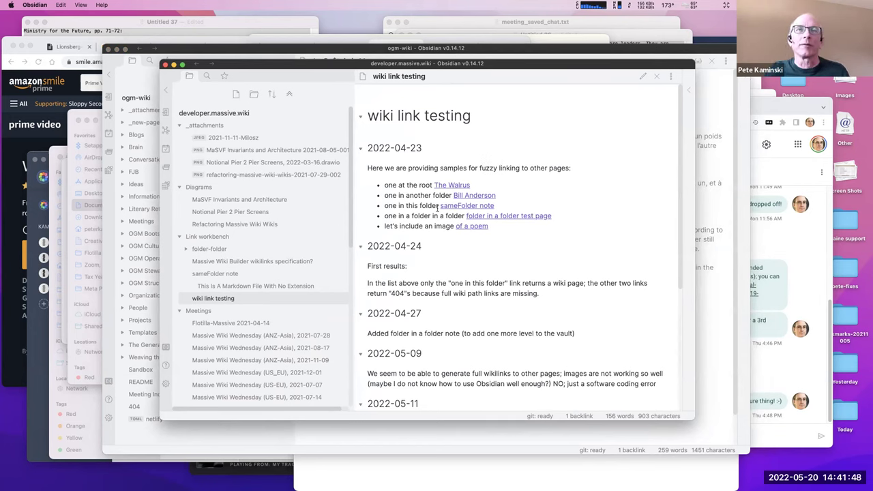
View "This Is A Markdown File With No Extension" from the Link workbench folder in TextEdit, and close it to return to the vault.
{"action": "scroll", "coordinate": [442, 217], "scroll_direction": "down", "scroll_amount": 1}
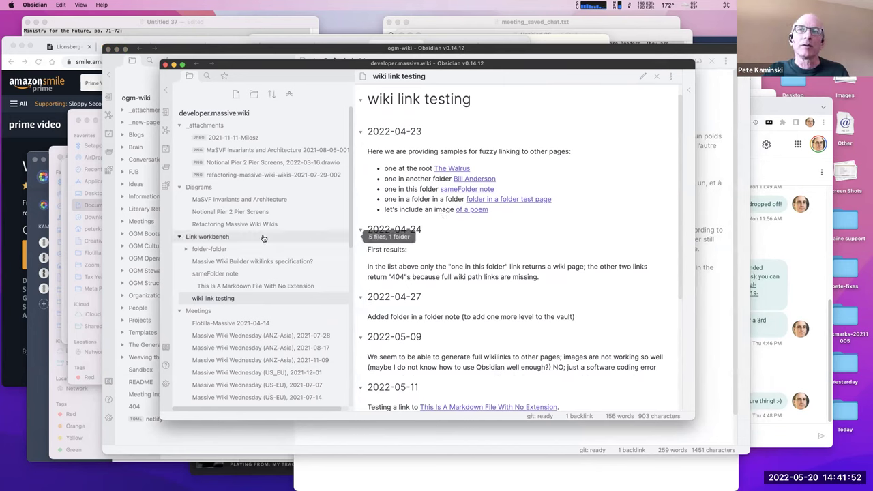
{"action": "scroll", "coordinate": [219, 269], "scroll_direction": "down", "scroll_amount": 2}
{"action": "scroll", "coordinate": [228, 262], "scroll_direction": "up", "scroll_amount": 1}
{"action": "left_click", "coordinate": [239, 266]}
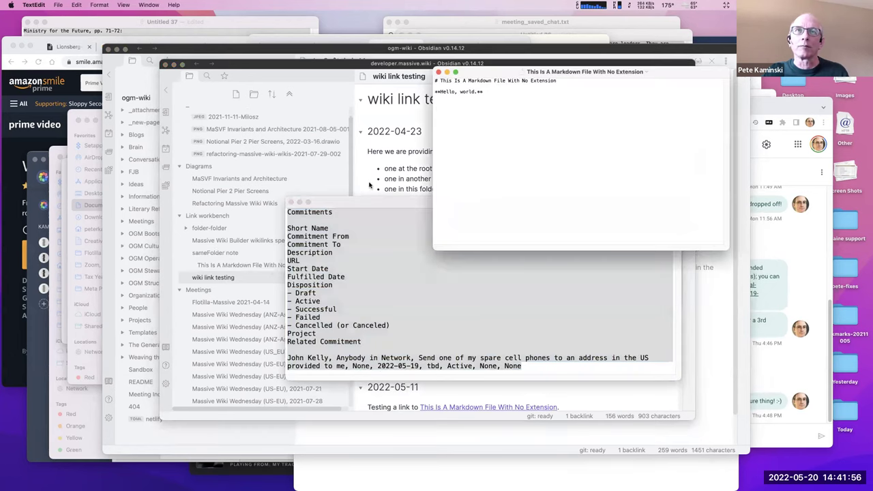
{"action": "left_click", "coordinate": [439, 72]}
{"action": "left_click", "coordinate": [291, 203]}
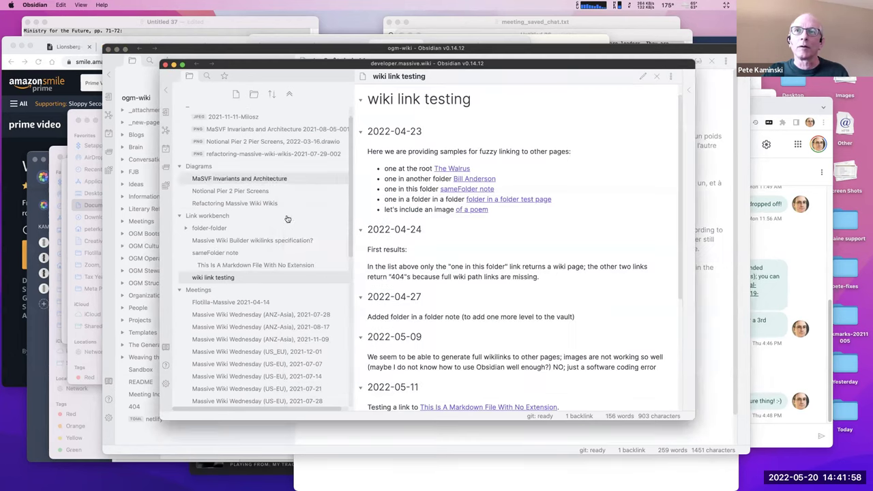
{"action": "left_click", "coordinate": [270, 263]}
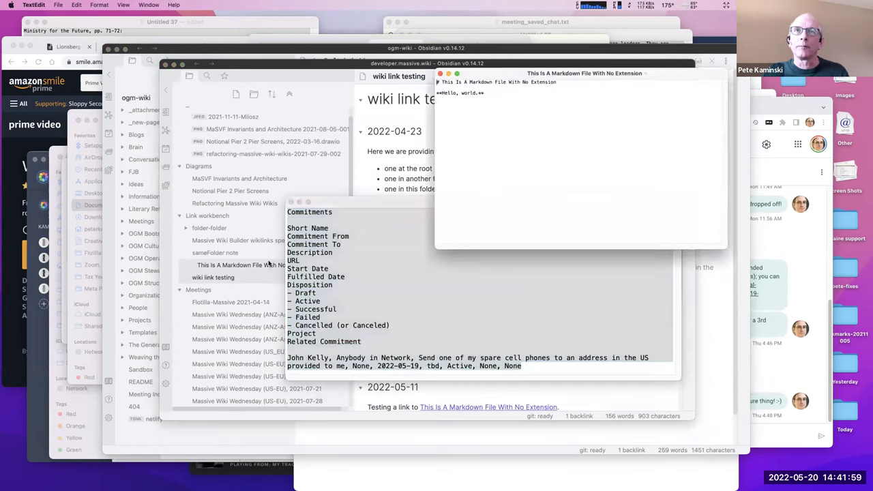
{"action": "left_click", "coordinate": [438, 71]}
{"action": "left_click", "coordinate": [374, 143]}
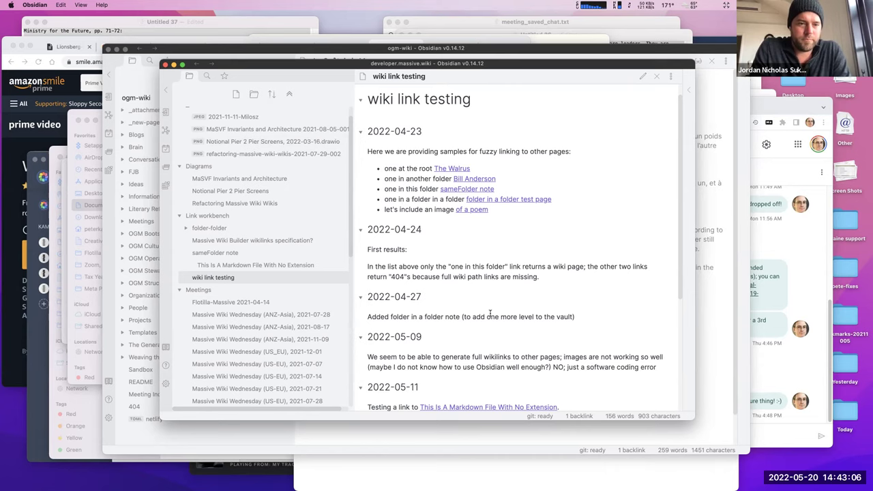
Switch to Chrome, minimize the Amazon window and reposition the HackMD window with the Lionsberg-Meta Project Wiki note.
{"action": "key", "text": "super+Tab"}
{"action": "key", "text": "super+Tab"}
{"action": "key", "text": "super+Tab"}
{"action": "key", "text": "super+Tab"}
{"action": "key", "text": "super+Tab"}
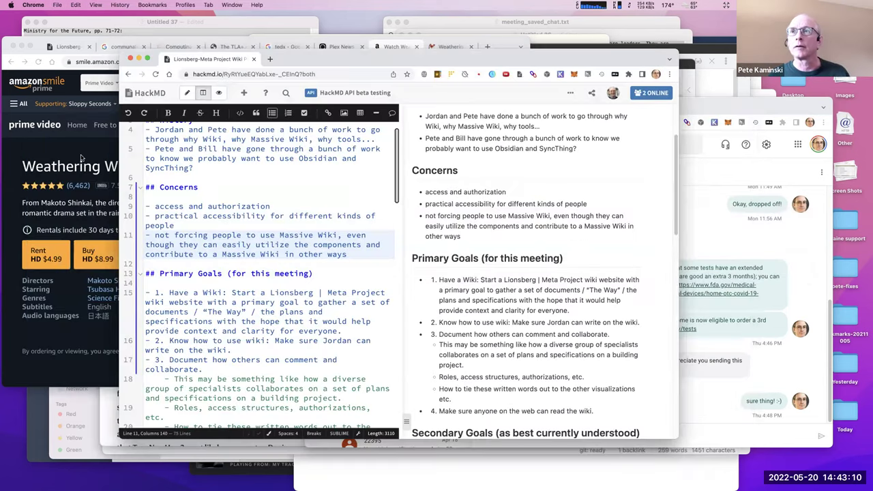
{"action": "left_click", "coordinate": [80, 150]}
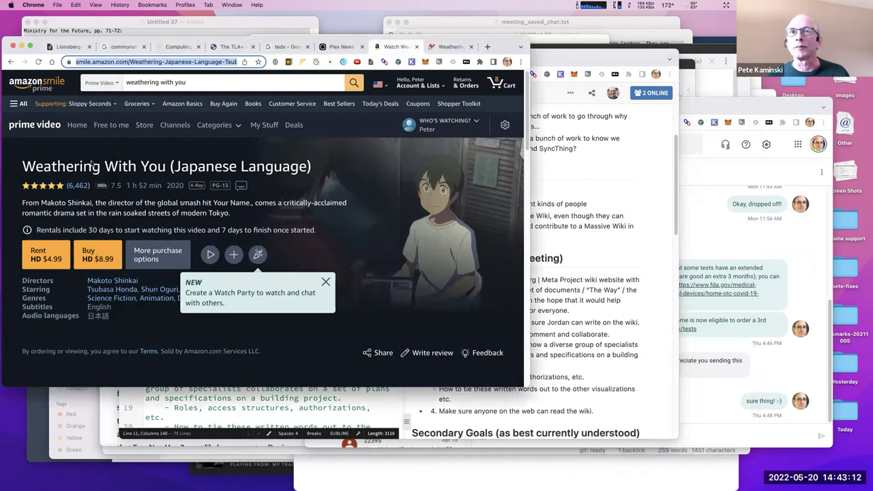
{"action": "left_click", "coordinate": [21, 46]}
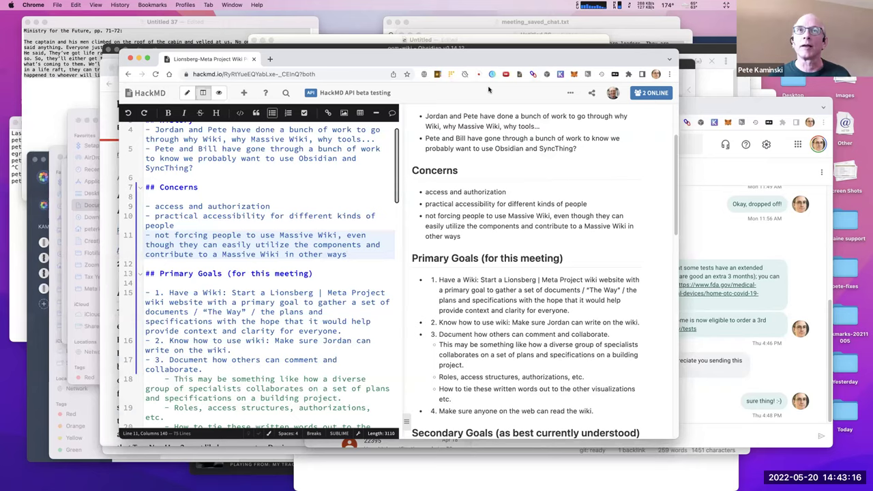
{"action": "left_click_drag", "start_coordinate": [492, 59], "coordinate": [503, 52]}
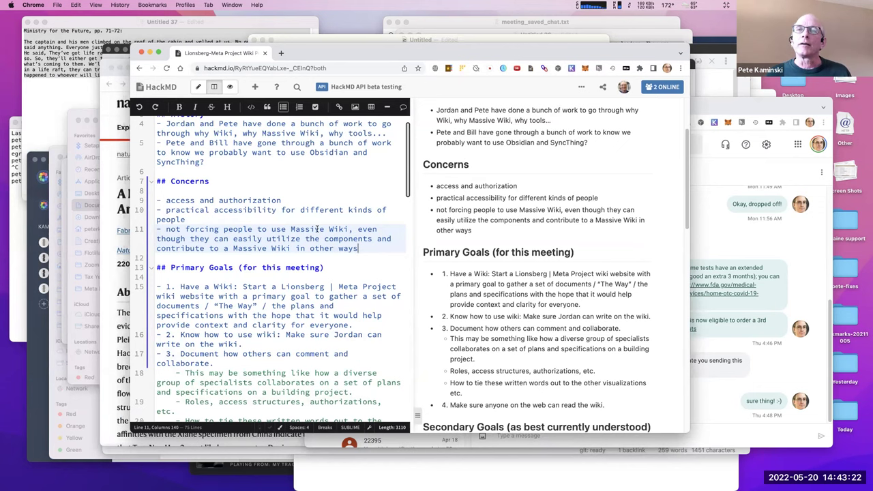
Look through the HackMD meeting note and highlight the HackMD and Syncthing entries under Tech Infrastructure.
{"action": "scroll", "coordinate": [313, 237], "scroll_direction": "up", "scroll_amount": 2}
{"action": "scroll", "coordinate": [273, 231], "scroll_direction": "down", "scroll_amount": 10}
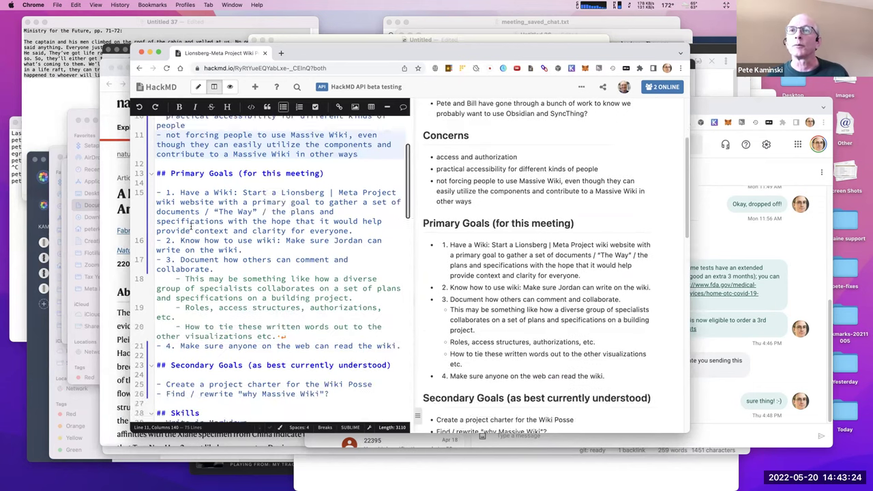
{"action": "scroll", "coordinate": [191, 228], "scroll_direction": "down", "scroll_amount": 15}
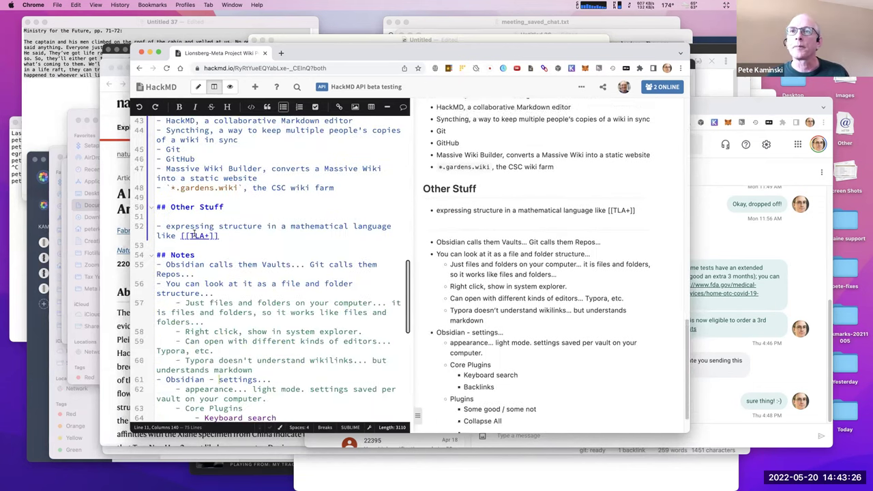
{"action": "scroll", "coordinate": [195, 234], "scroll_direction": "up", "scroll_amount": 10}
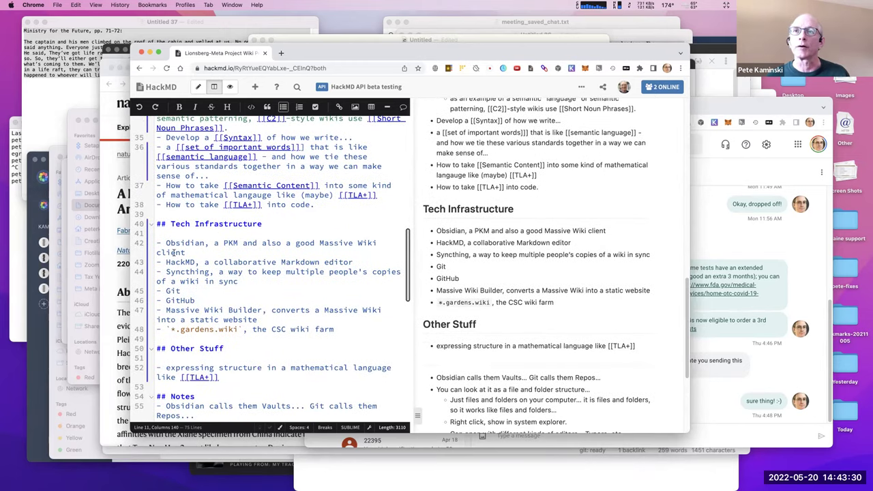
{"action": "left_click_drag", "start_coordinate": [166, 243], "coordinate": [354, 262]}
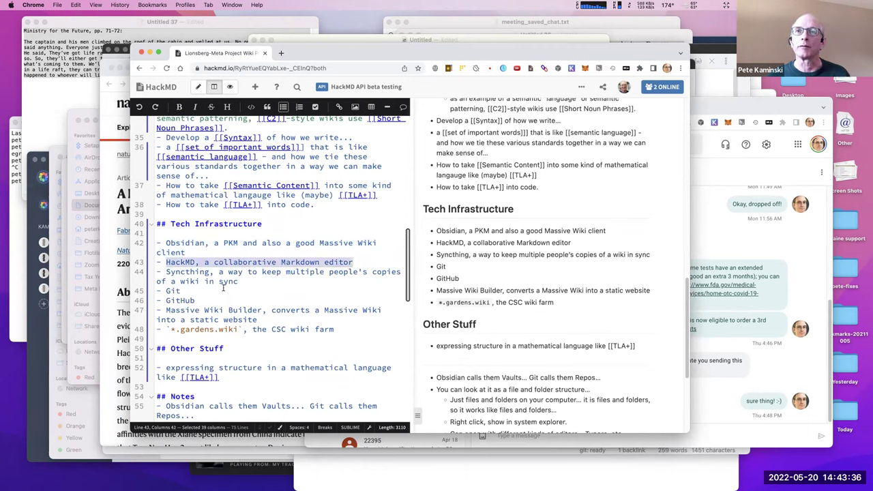
{"action": "left_click_drag", "start_coordinate": [239, 282], "coordinate": [166, 272]}
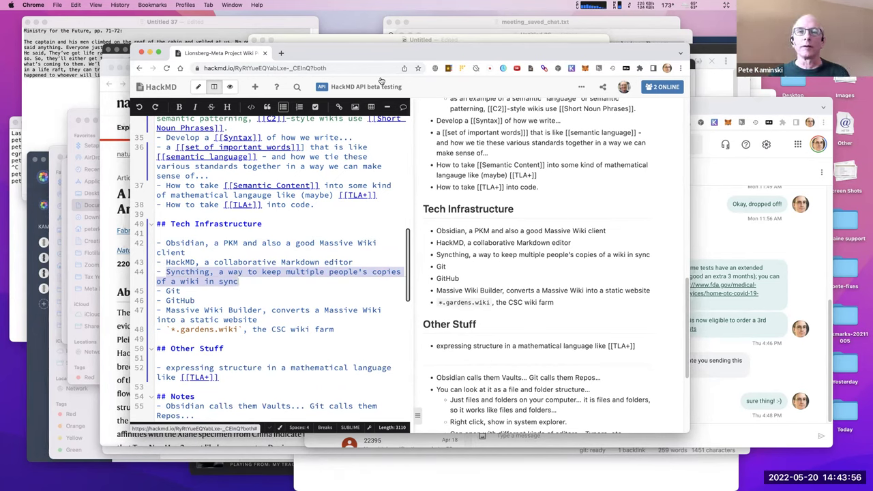
Add the sub-bullet "Sits on both places, ensures that changes happen in all places..." beneath the Syncthing entry.
{"action": "key", "text": "Return"}
{"action": "key", "text": "Tab"}
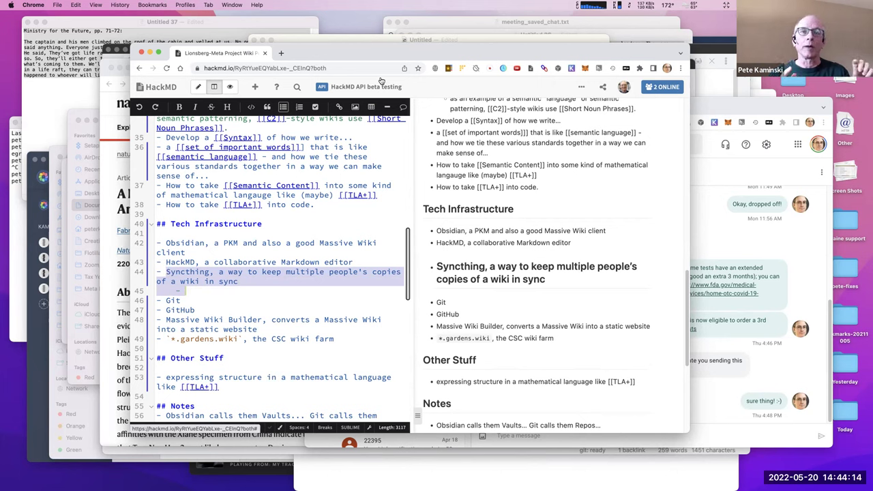
{"action": "type", "text": "Si"}
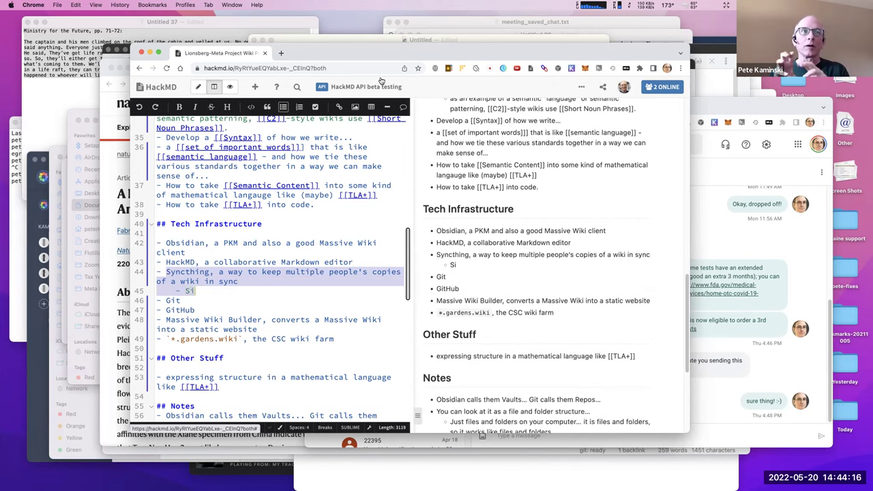
{"action": "type", "text": "ts on"}
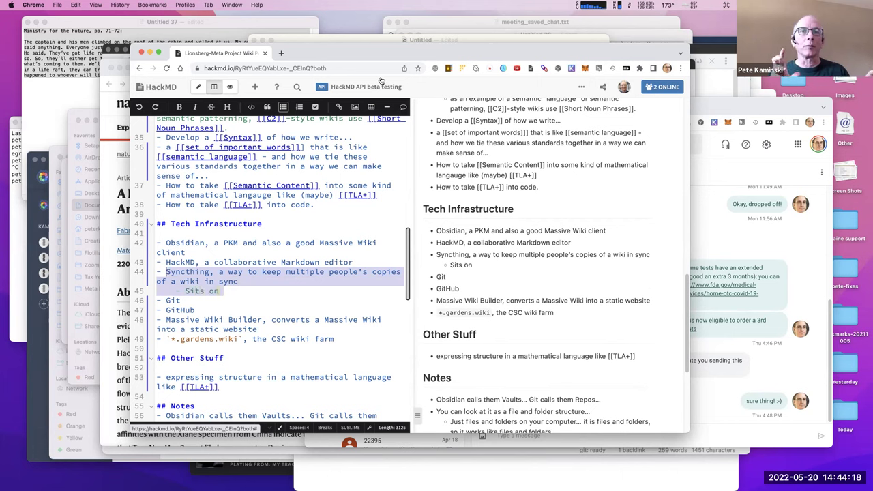
{"action": "type", "text": " both plac"}
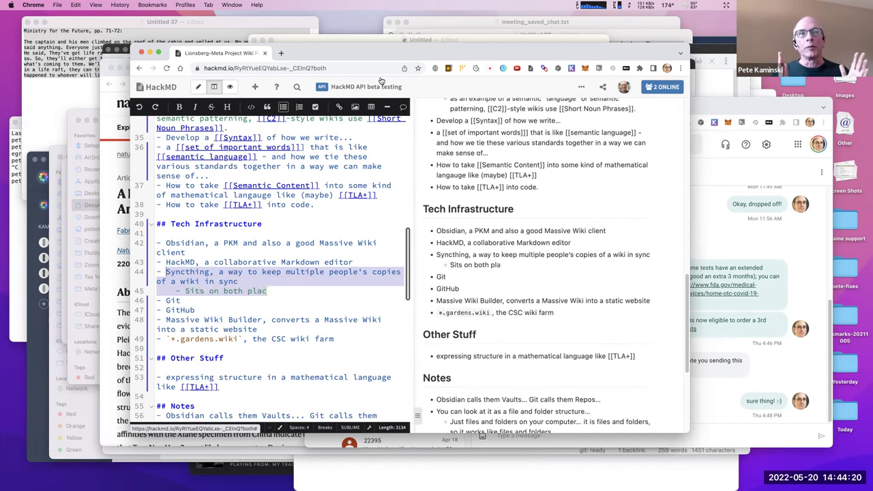
{"action": "type", "text": "es, ensures that changs"}
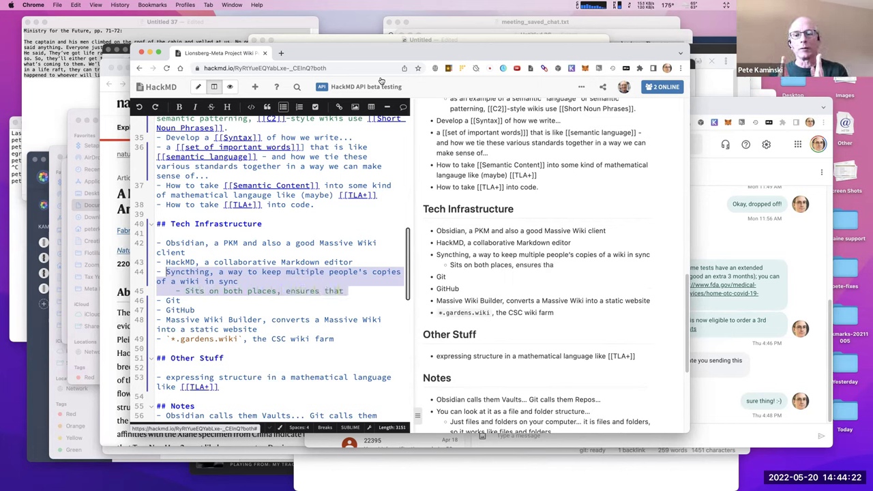
{"action": "key", "text": "BackSpace"}
{"action": "key", "text": "BackSpace"}
{"action": "type", "text": "ges happens in"}
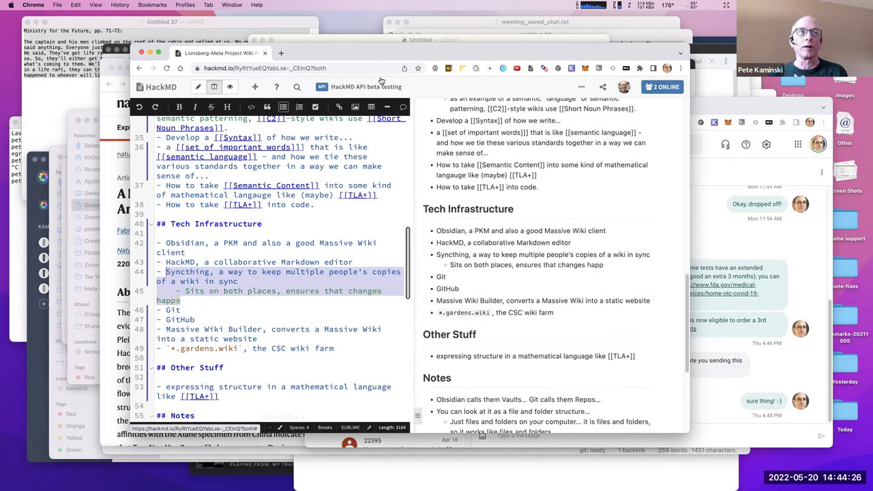
{"action": "key", "text": "BackSpace"}
{"action": "key", "text": "BackSpace"}
{"action": "key", "text": "BackSpace"}
{"action": "key", "text": "BackSpace"}
{"action": "key", "text": "BackSpace"}
{"action": "type", "text": "n in all pla"}
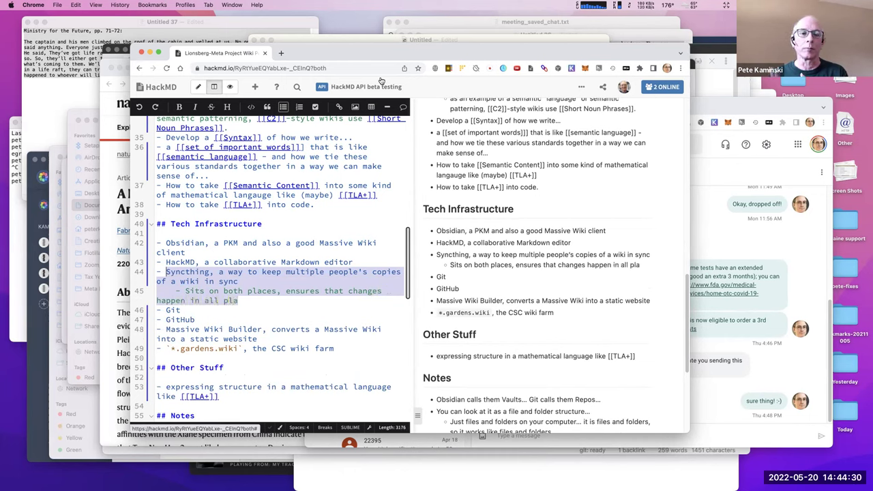
{"action": "type", "text": "ces..."}
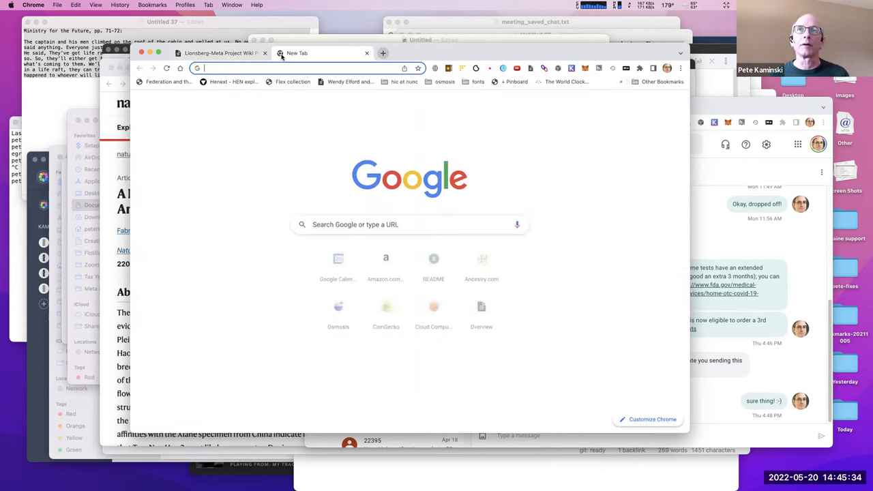
Go to massive.wiki in the new browser tab and open its Massive Wiki Conceptual Diagram page.
{"action": "left_click", "coordinate": [280, 52]}
{"action": "type", "text": "w"}
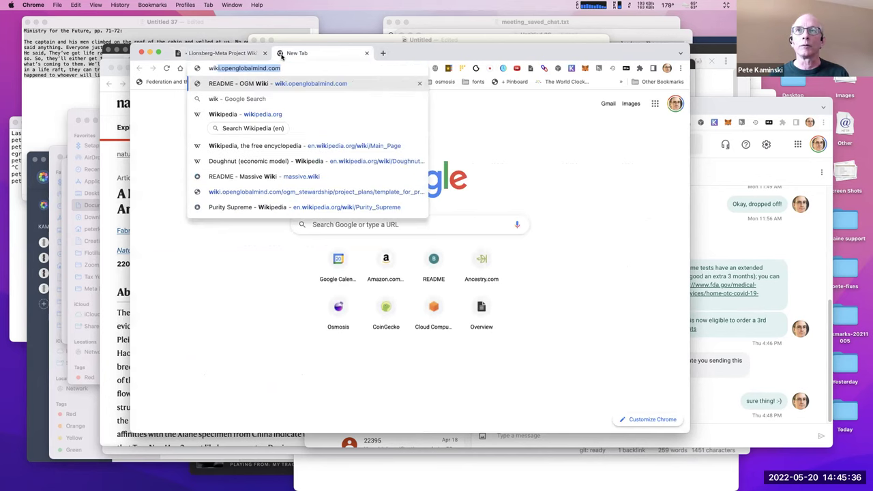
{"action": "key", "text": "BackSpace"}
{"action": "key", "text": "BackSpace"}
{"action": "key", "text": "BackSpace"}
{"action": "key", "text": "BackSpace"}
{"action": "type", "text": "mas"}
{"action": "key", "text": "Return"}
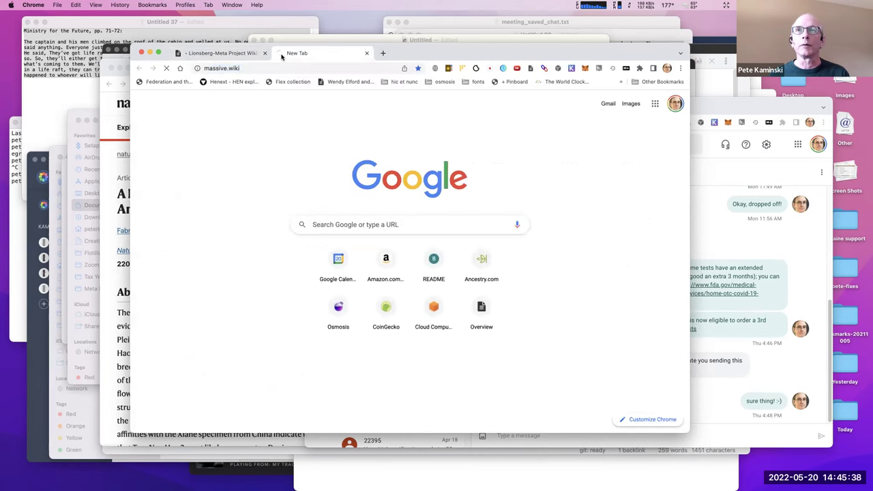
{"action": "left_click_drag", "start_coordinate": [273, 285], "coordinate": [286, 287]}
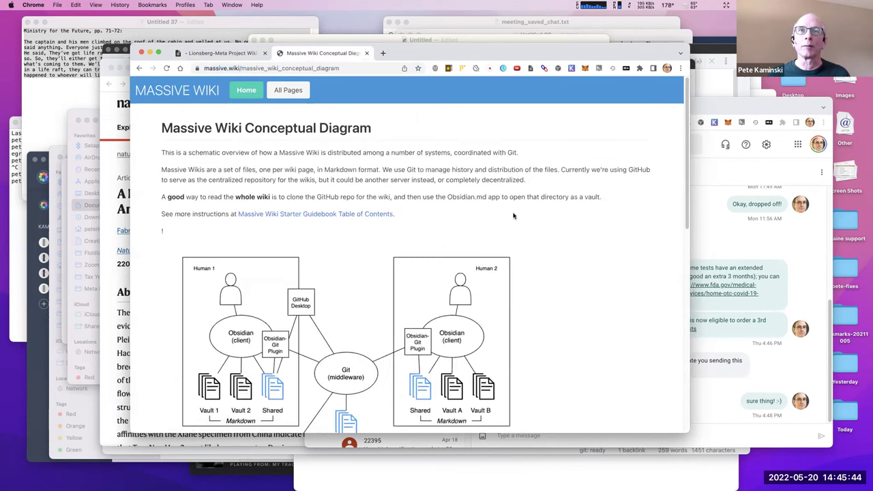
Examine how the conceptual diagram connects the users' Obsidian vaults, Git, shared Markdown, Massive Wiki Builder and Netlify.
{"action": "scroll", "coordinate": [572, 203], "scroll_direction": "down", "scroll_amount": 3}
{"action": "scroll", "coordinate": [571, 203], "scroll_direction": "down", "scroll_amount": 2}
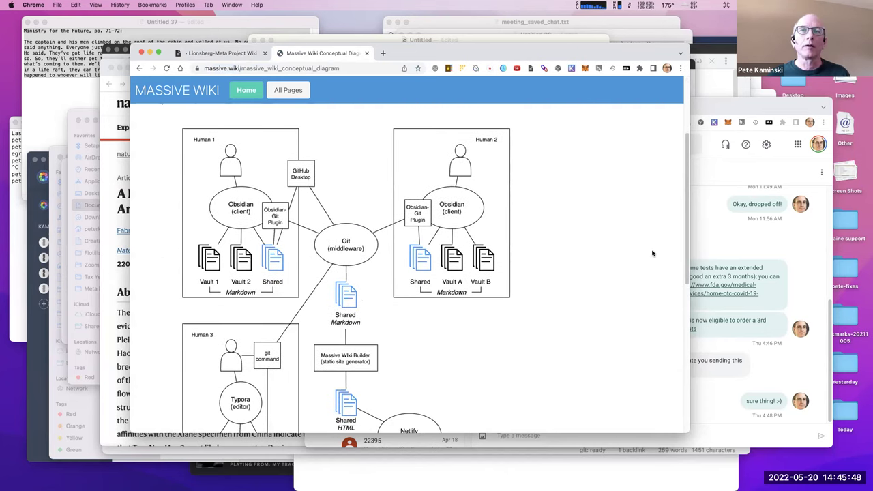
{"action": "scroll", "coordinate": [586, 260], "scroll_direction": "down", "scroll_amount": 2}
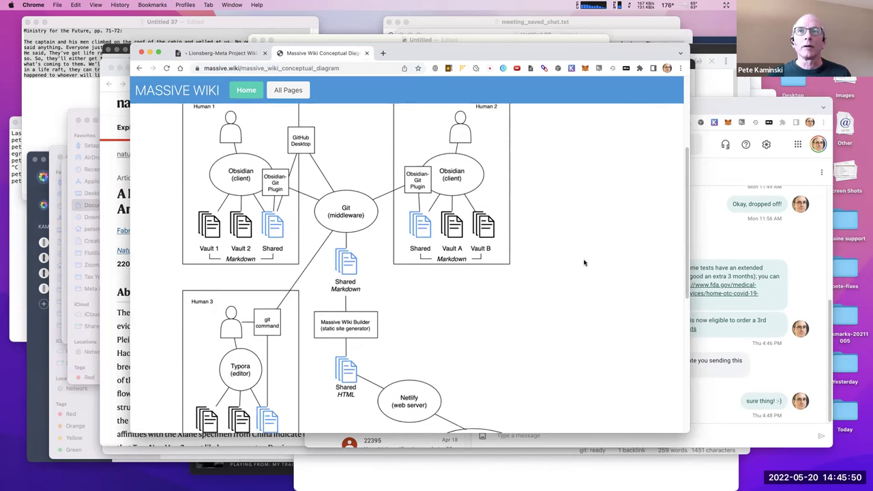
{"action": "scroll", "coordinate": [584, 262], "scroll_direction": "up", "scroll_amount": 1}
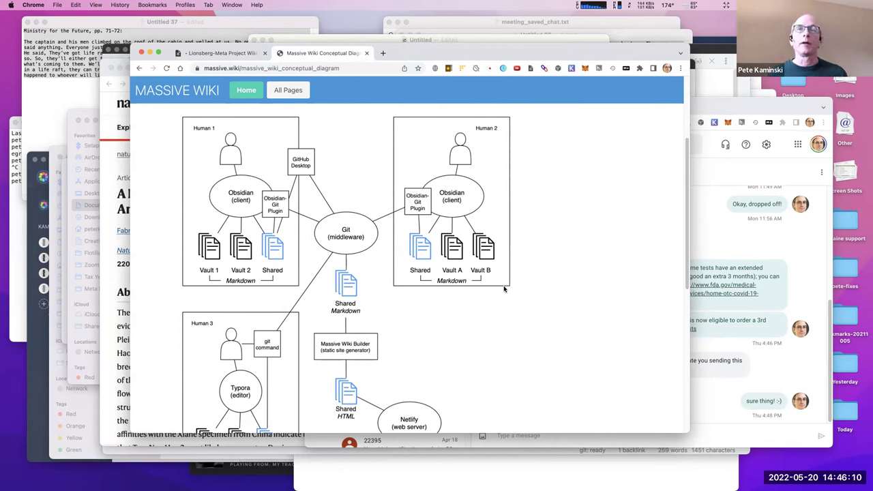
{"action": "scroll", "coordinate": [425, 304], "scroll_direction": "down", "scroll_amount": 1}
{"action": "scroll", "coordinate": [425, 304], "scroll_direction": "down", "scroll_amount": 1}
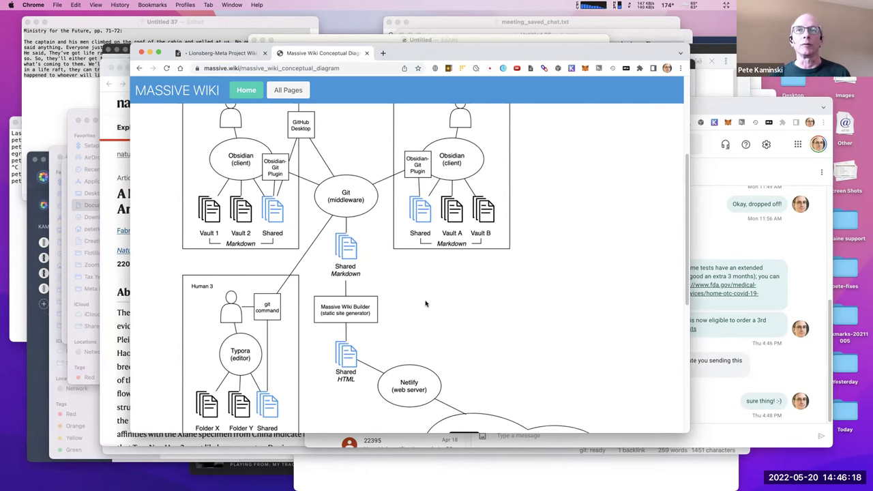
{"action": "scroll", "coordinate": [478, 286], "scroll_direction": "up", "scroll_amount": 5}
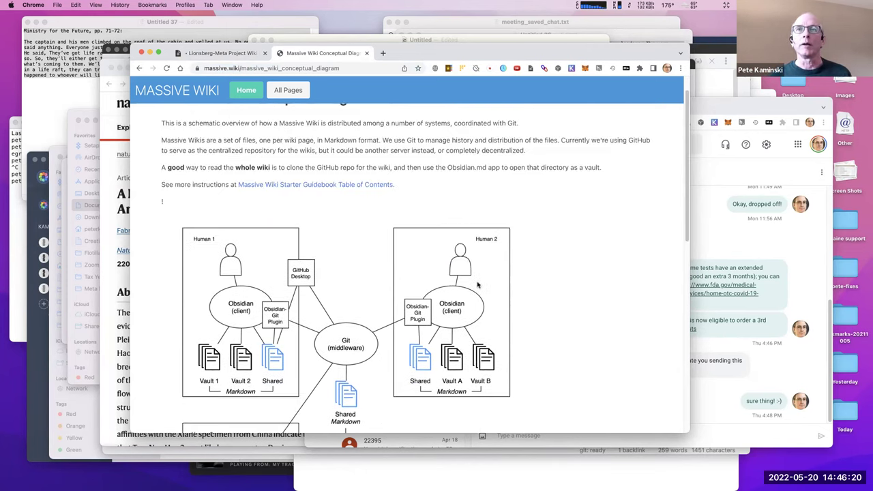
{"action": "scroll", "coordinate": [480, 288], "scroll_direction": "down", "scroll_amount": 2}
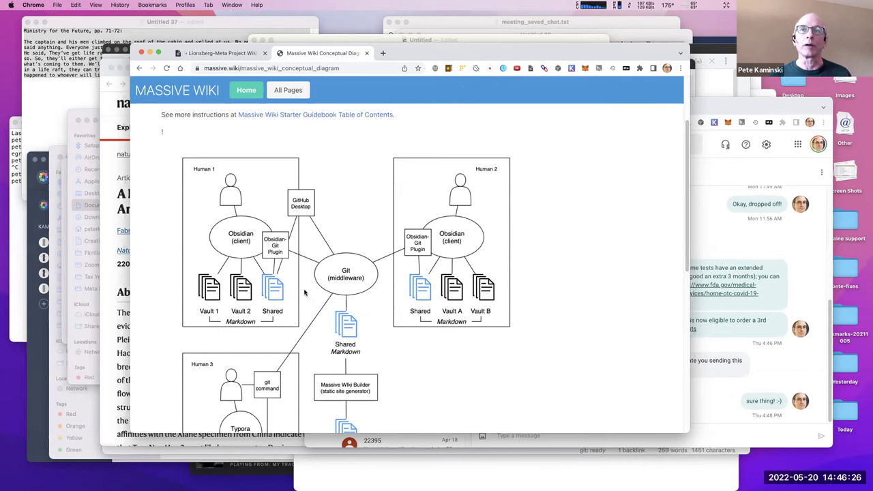
{"action": "scroll", "coordinate": [292, 287], "scroll_direction": "down", "scroll_amount": 1}
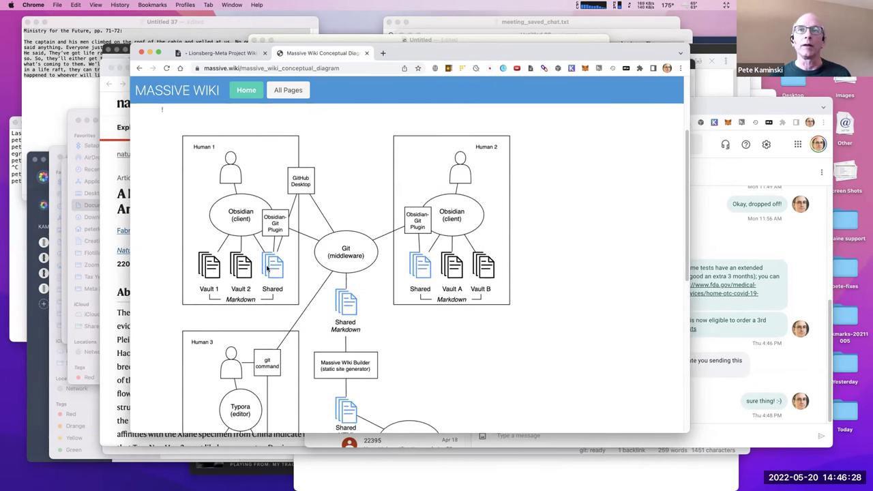
{"action": "scroll", "coordinate": [339, 402], "scroll_direction": "down", "scroll_amount": 1}
{"action": "scroll", "coordinate": [339, 402], "scroll_direction": "down", "scroll_amount": 3}
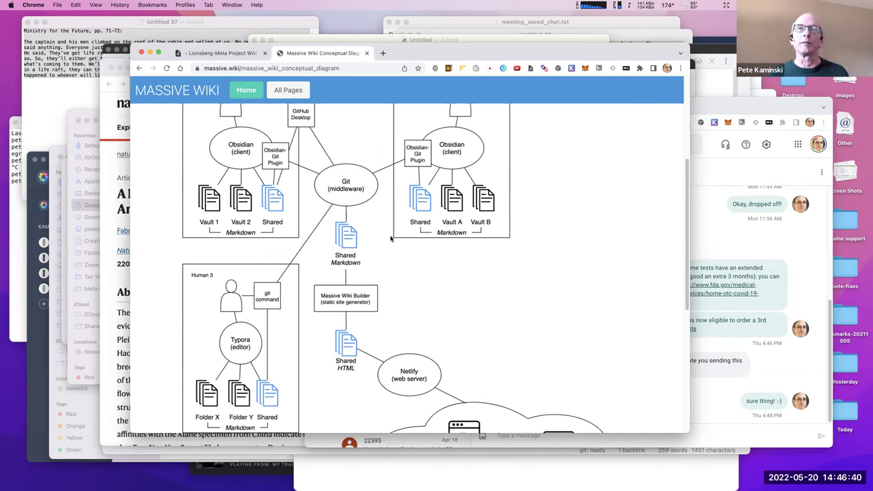
Return to the HackMD note and complete the "Difference of architecture" bullet with "own copy, and GIT or syncthing keeps them up to date...".
{"action": "left_click", "coordinate": [248, 55]}
{"action": "type", "text": "own"}
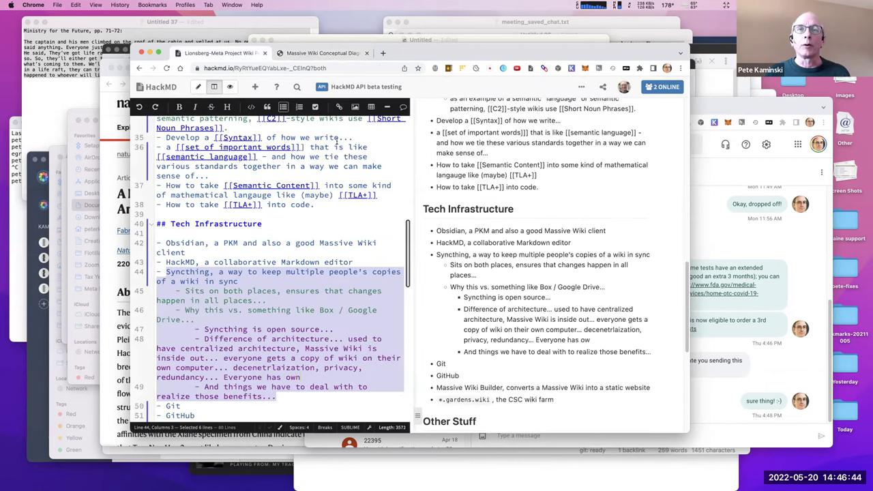
{"action": "type", "text": " copy, and GIT"}
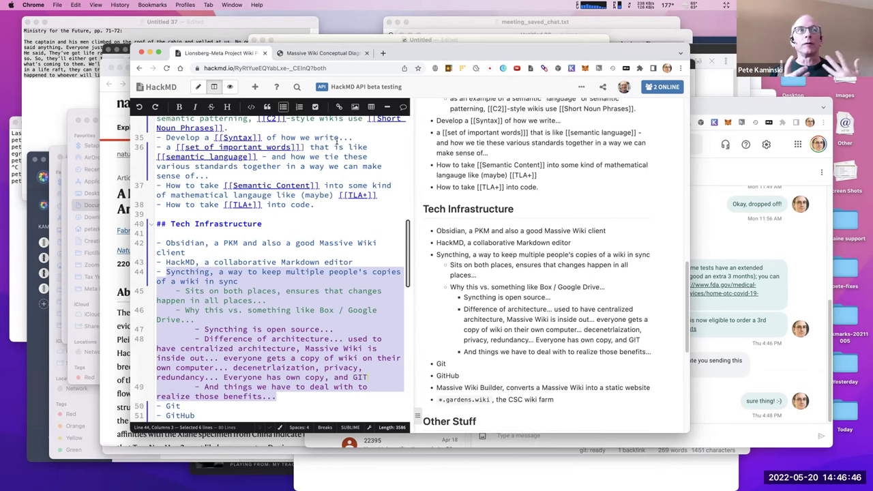
{"action": "type", "text": " or syn"}
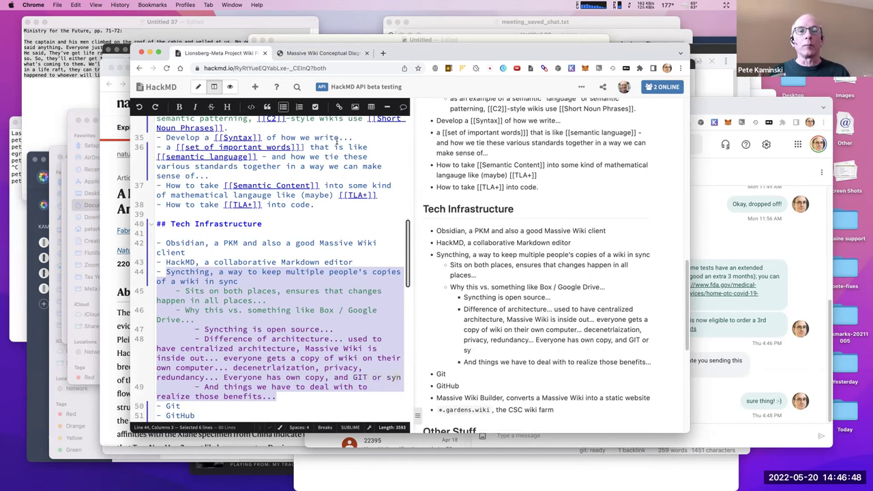
{"action": "type", "text": "cthing kee"}
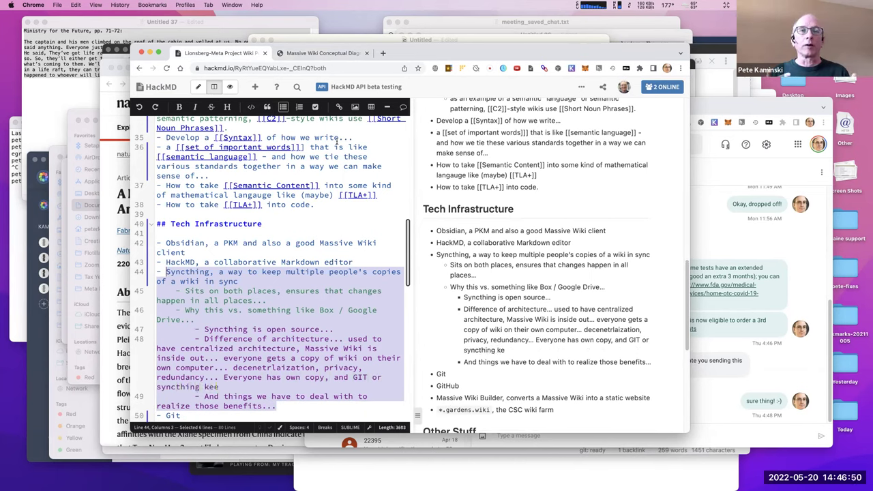
{"action": "type", "text": "ps them "}
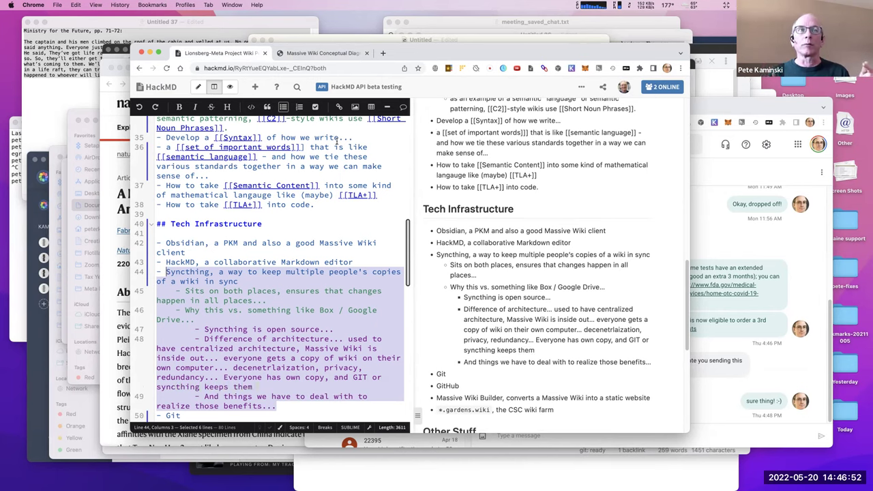
{"action": "type", "text": "up to date..."}
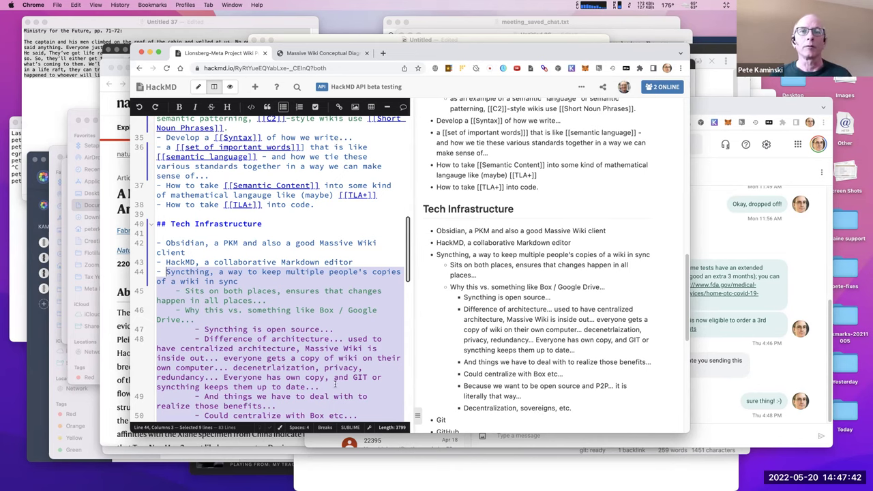
Delete the selected Syncthing entry and all its sub-bullets from the Tech Infrastructure list.
{"action": "mouse_move", "coordinate": [319, 482]}
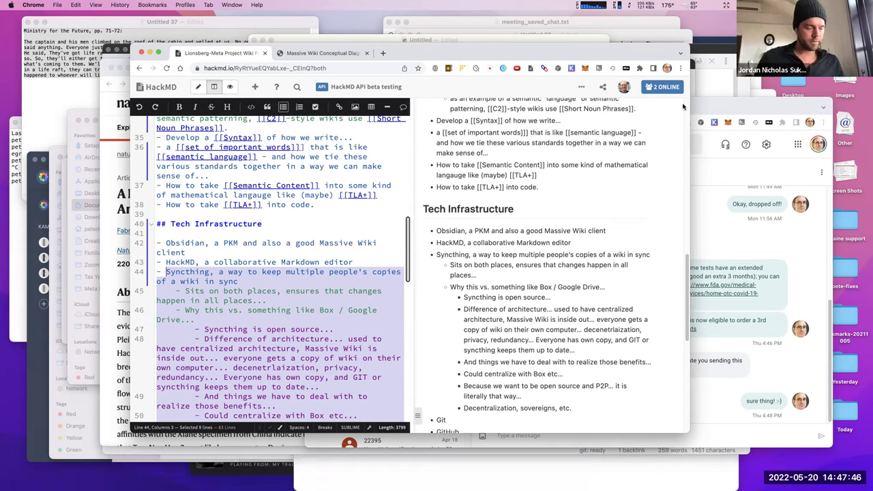
{"action": "key", "text": "BackSpace"}
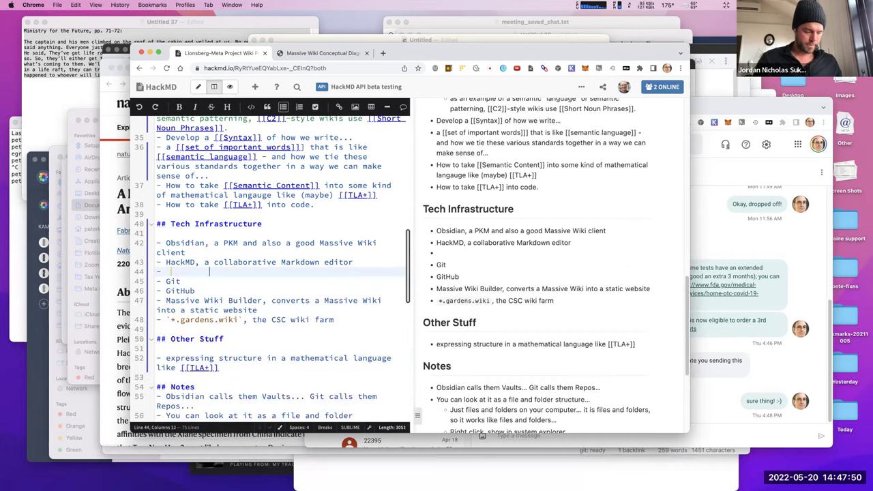
{"action": "key", "text": "BackSpace"}
{"action": "key", "text": "BackSpace"}
{"action": "key", "text": "BackSpace"}
{"action": "key", "text": "BackSpace"}
{"action": "key", "text": "BackSpace"}
{"action": "key", "text": "BackSpace"}
{"action": "key", "text": "BackSpace"}
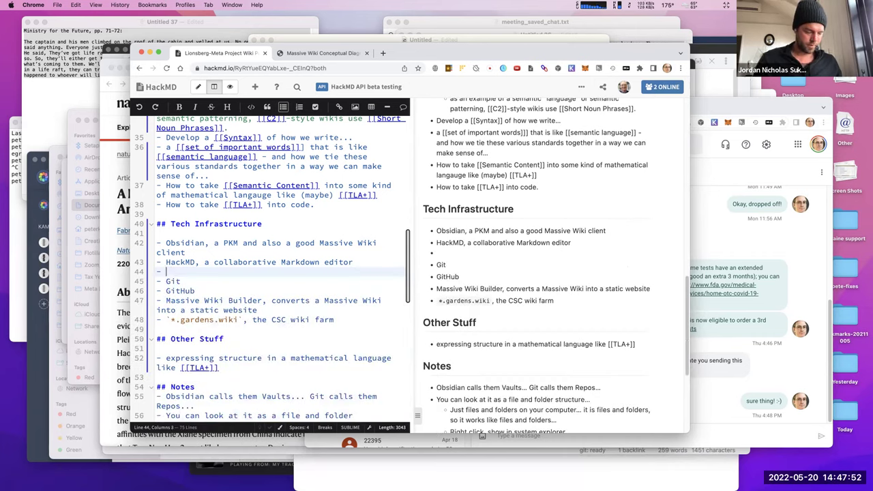
Restore the deleted Syncthing entry with its sub-bullets in the HackMD note and clear the text selection.
{"action": "key", "text": "super+n"}
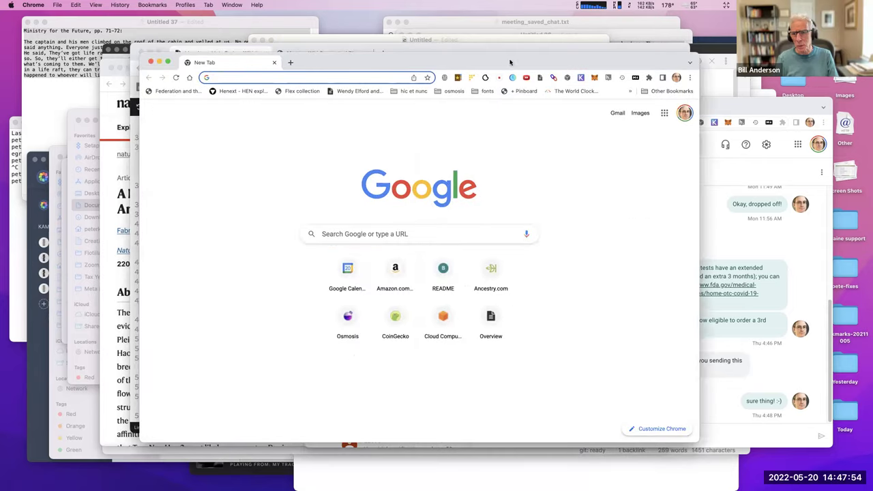
{"action": "key", "text": "ctrl+alt+Right"}
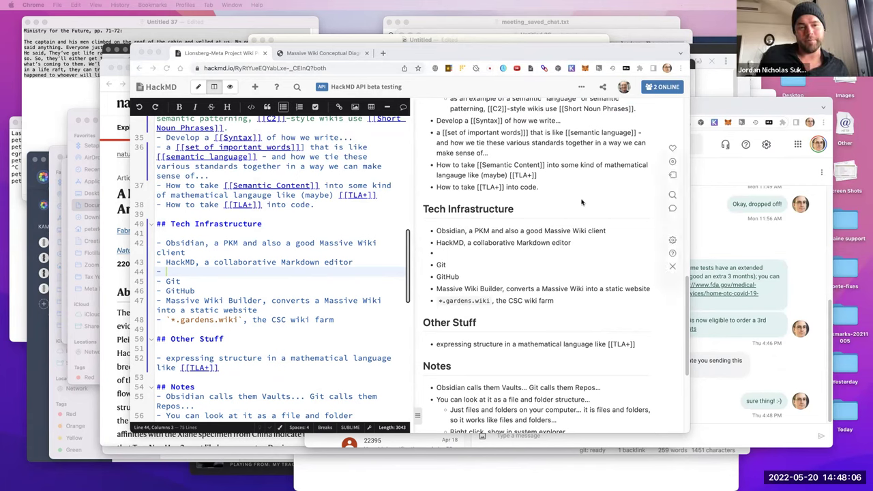
{"action": "left_click", "coordinate": [328, 277]}
{"action": "type", "text": "Syncthing, a way to keep multiple people's copies of a wiki in sync     - Sits on both places, ensures that changes happen in all places...     - Why this vs. something like Box / Google Drive...         - Syncthing is open source...         - Difference of architecture... used to have centralized architecture, Massive Wiki is inside out... everyone gets a copy of wiki on their own computer... decenetralization, privacy, redundancy... Everyone has own copy, and GIT or syncthing keeps them up to date...         - And things we have to deal with to realize those benefits...         - Could centralize with Box etc...         - Because we want to be open source and P2P... it is literally that way...         - Decentralization, sovereigns, etc."}
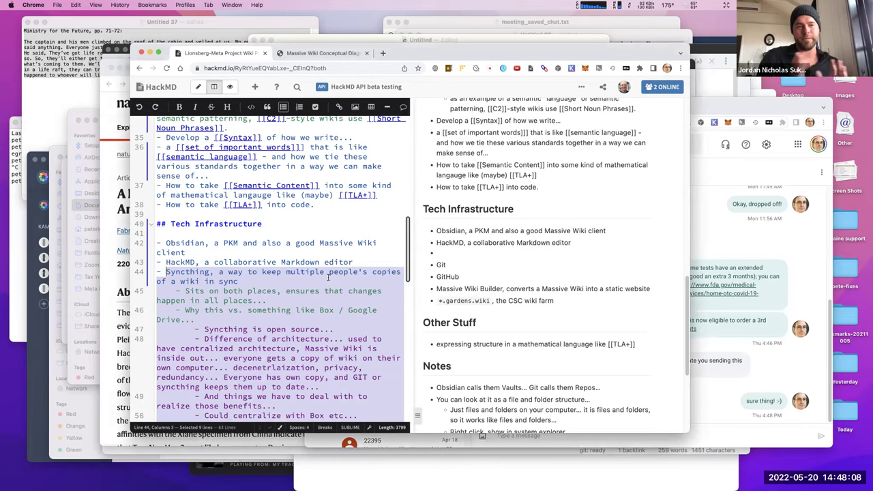
{"action": "key", "text": "shift+Up"}
{"action": "key", "text": "shift+Up"}
{"action": "key", "text": "shift+Up"}
{"action": "key", "text": "shift+Up"}
{"action": "key", "text": "shift+Up"}
{"action": "key", "text": "shift+Up"}
{"action": "key", "text": "shift+Up"}
{"action": "key", "text": "shift+Up"}
{"action": "left_click", "coordinate": [325, 291]}
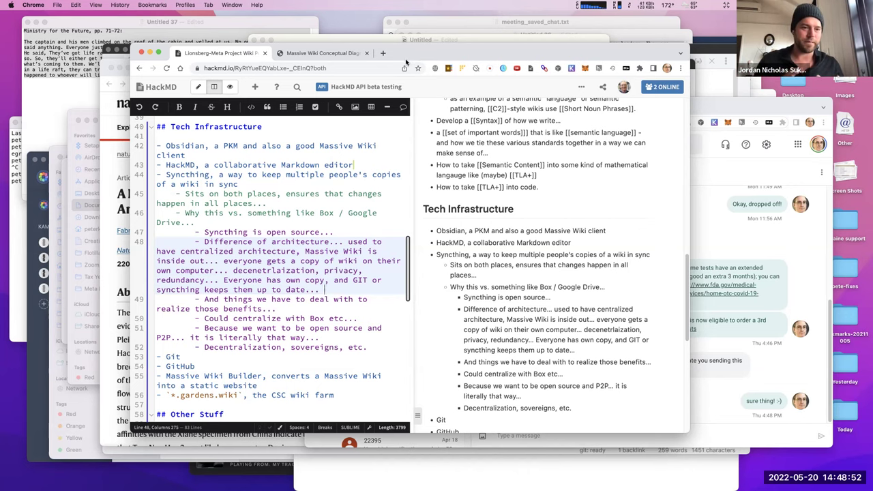
Add the sub-bullet "LOCKSS - Lots of Copies Keep Stuff Safe" below "Decentralization, sovereigns, etc." in the Tech Infrastructure list.
{"action": "scroll", "coordinate": [348, 293], "scroll_direction": "down", "scroll_amount": 1}
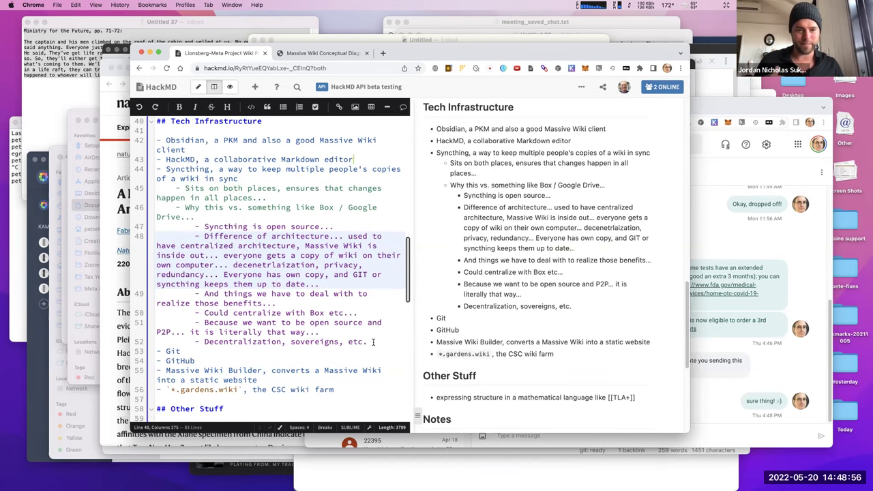
{"action": "left_click", "coordinate": [373, 342]}
{"action": "key", "text": "Return"}
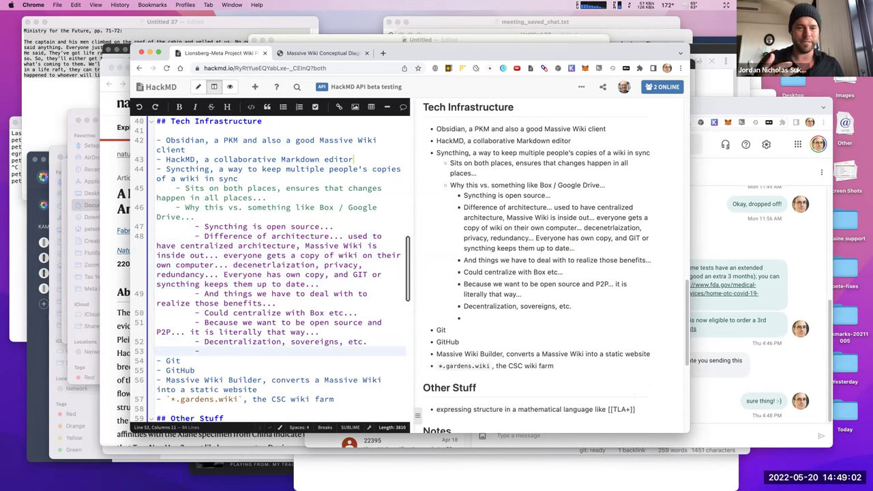
{"action": "type", "text": "LOCKK"}
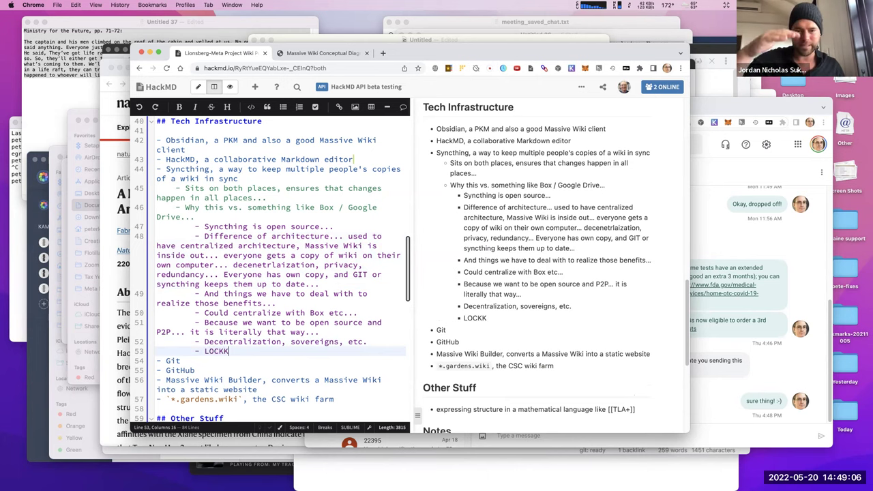
{"action": "key", "text": "BackSpace"}
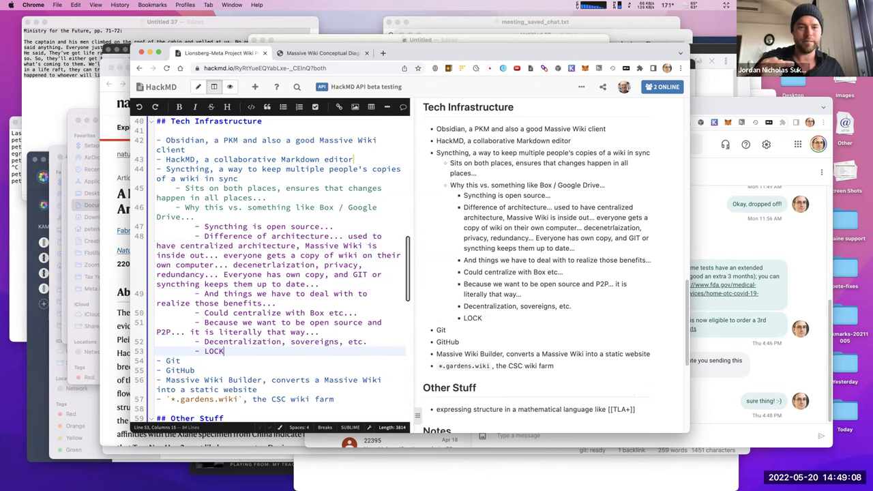
{"action": "type", "text": "SS - Lots of Copies Keep Stuff Safe"}
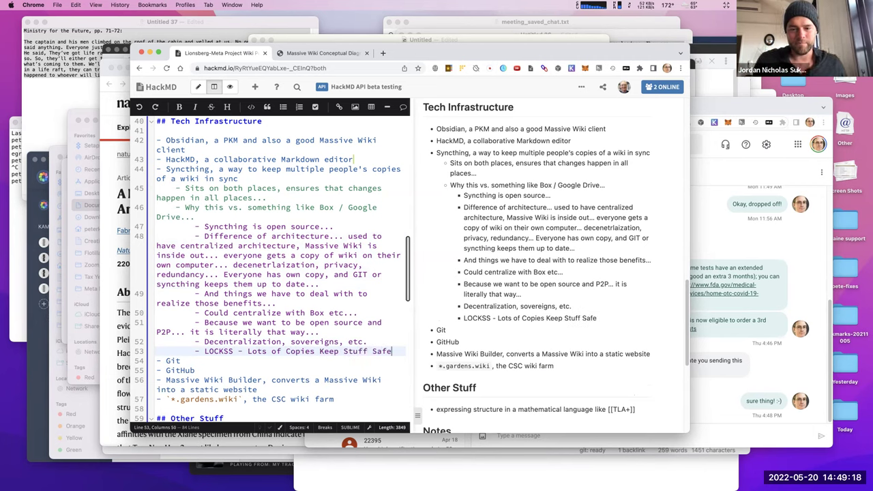
Return to the Massive Wiki conceptual diagram and examine how the users' Obsidian vaults connect through Git.
{"action": "left_click", "coordinate": [345, 54]}
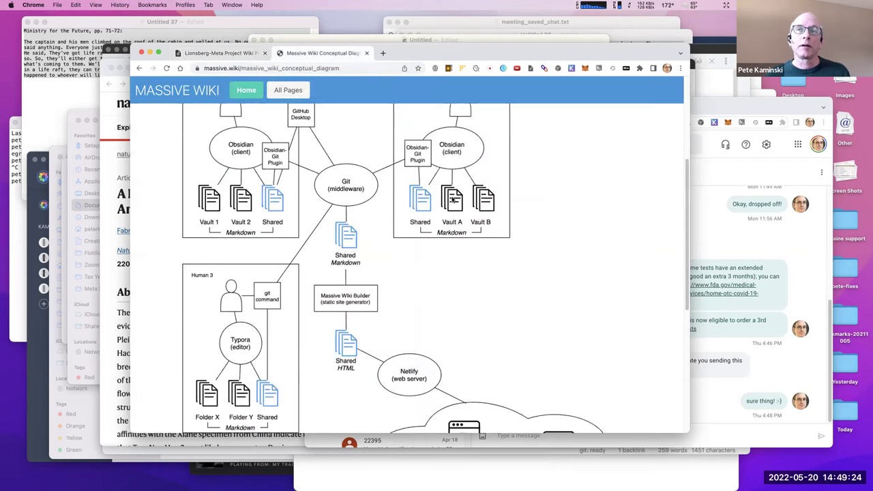
{"action": "scroll", "coordinate": [640, 258], "scroll_direction": "up", "scroll_amount": 3}
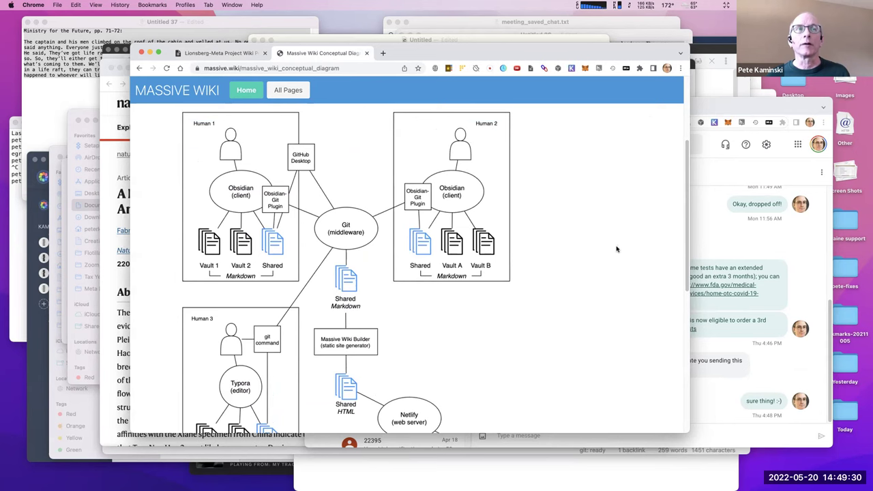
{"action": "scroll", "coordinate": [615, 249], "scroll_direction": "down", "scroll_amount": 1}
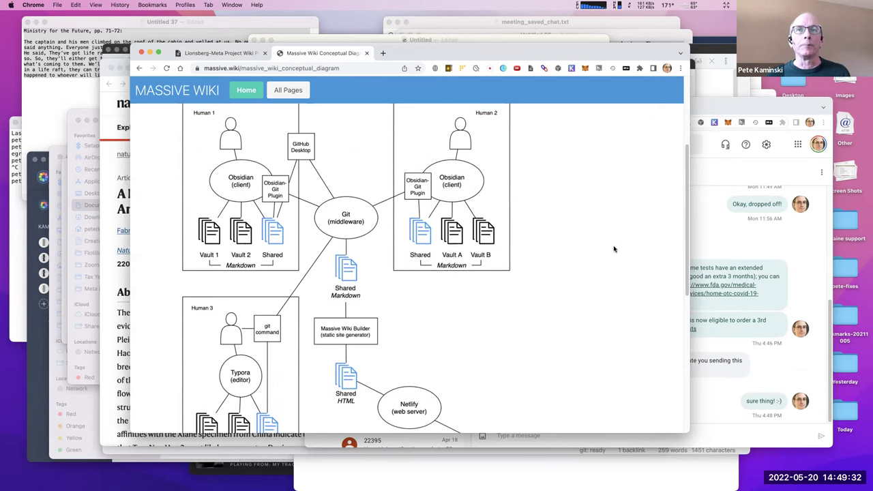
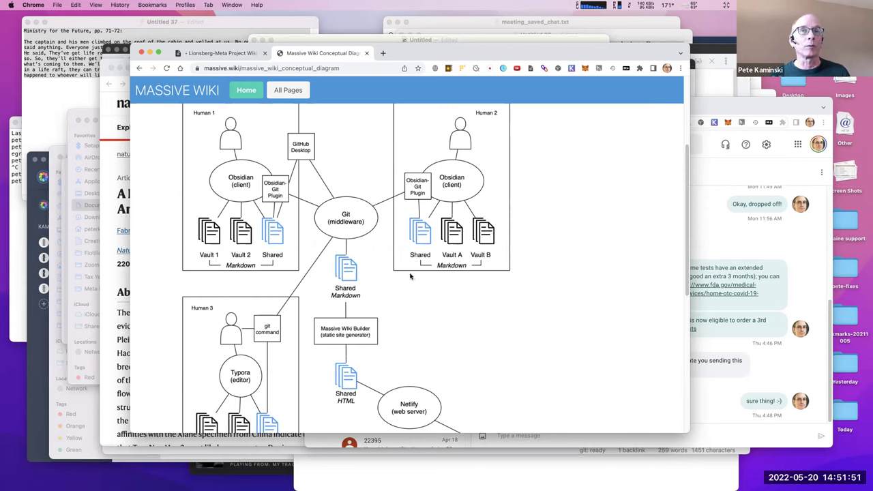
{"action": "scroll", "coordinate": [410, 282], "scroll_direction": "up", "scroll_amount": 1}
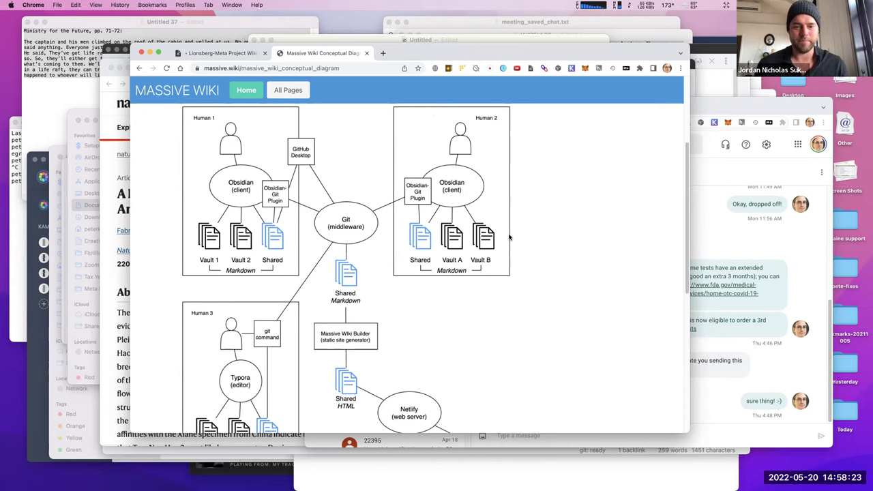
{"action": "mouse_move", "coordinate": [650, 218]}
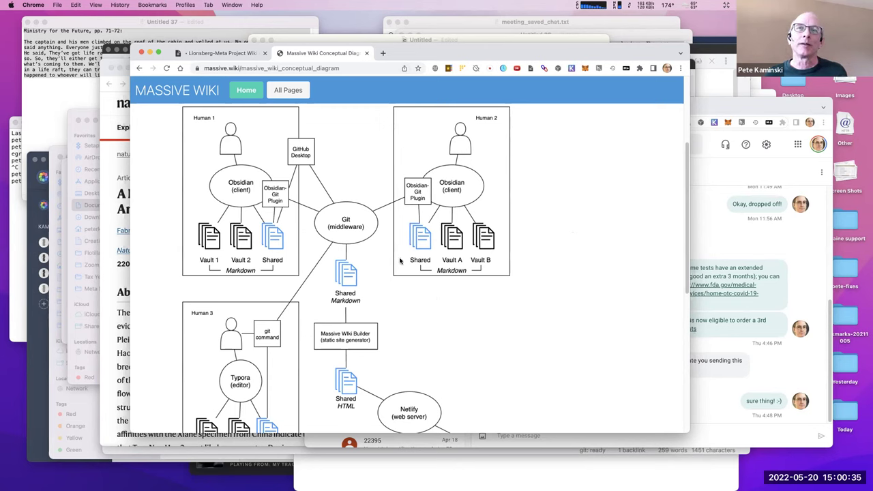
Go back to the HackMD note, open Syncthing's web interface from its running app, and point out the local address 127.0.0.1:8384.
{"action": "left_click", "coordinate": [236, 55]}
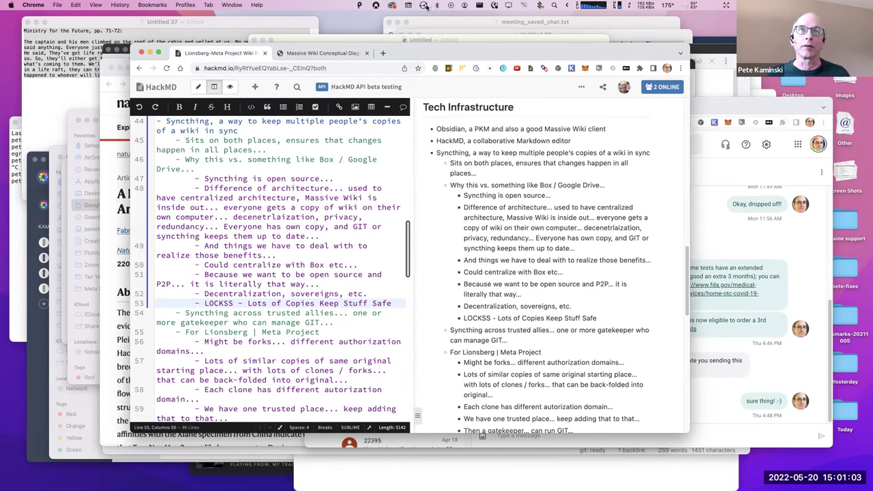
{"action": "mouse_move", "coordinate": [423, 6]}
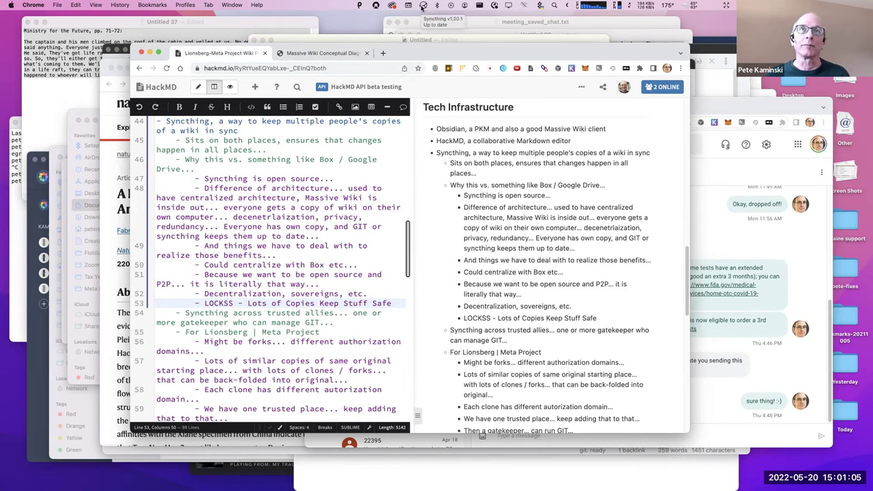
{"action": "left_click", "coordinate": [423, 6]}
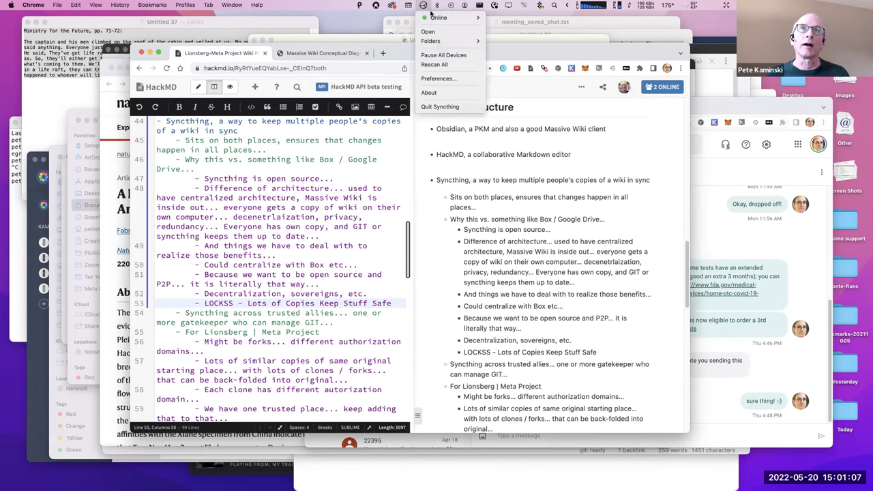
{"action": "left_click", "coordinate": [434, 32]}
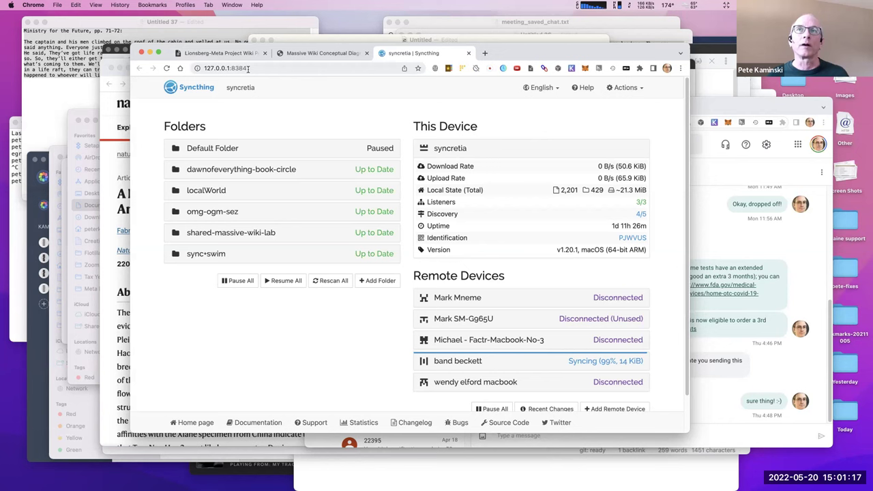
{"action": "left_click", "coordinate": [209, 69]}
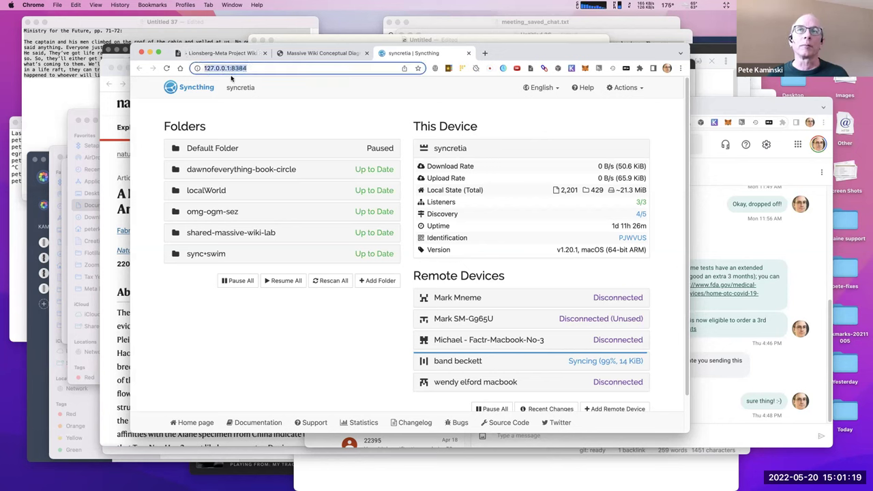
{"action": "left_click", "coordinate": [221, 70]}
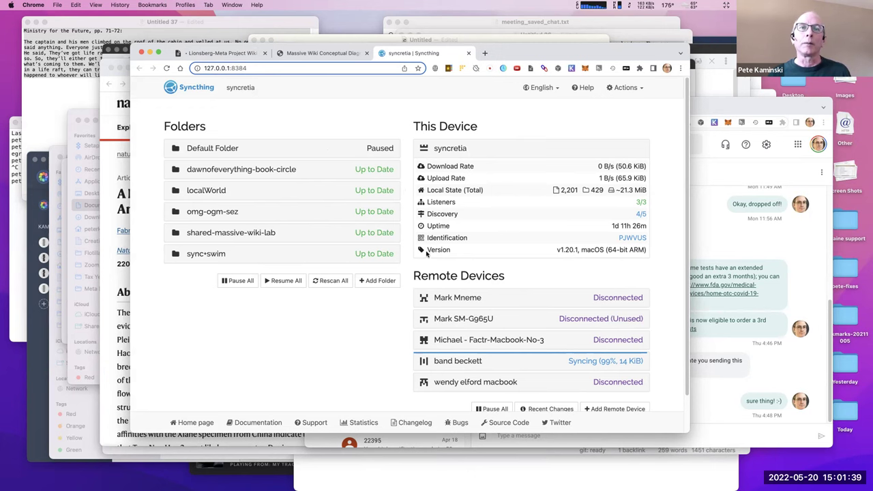
Review Syncthing's folders and remote devices, and view the form for adding a remote device without saving anything.
{"action": "scroll", "coordinate": [396, 276], "scroll_direction": "down", "scroll_amount": 1}
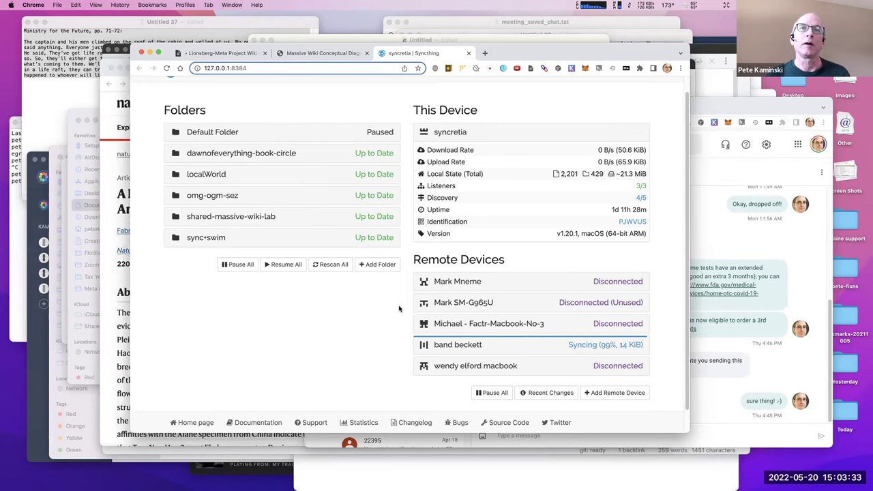
{"action": "scroll", "coordinate": [427, 325], "scroll_direction": "up", "scroll_amount": 2}
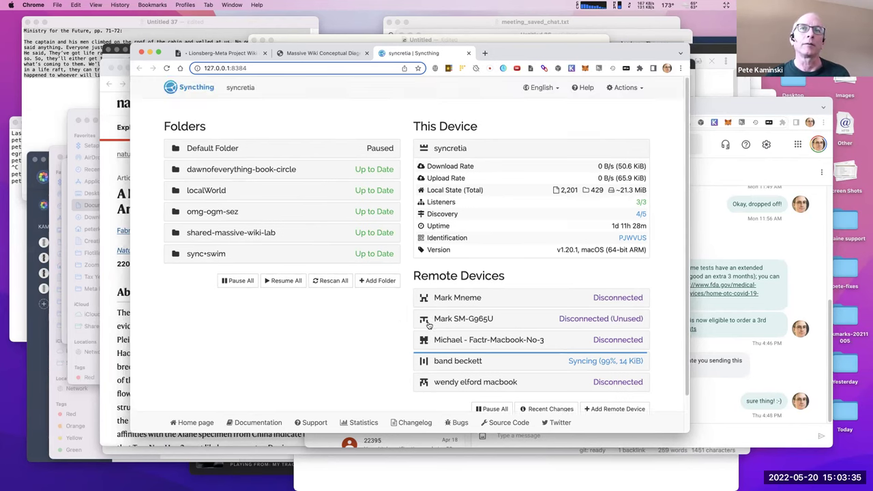
{"action": "scroll", "coordinate": [426, 324], "scroll_direction": "down", "scroll_amount": 3}
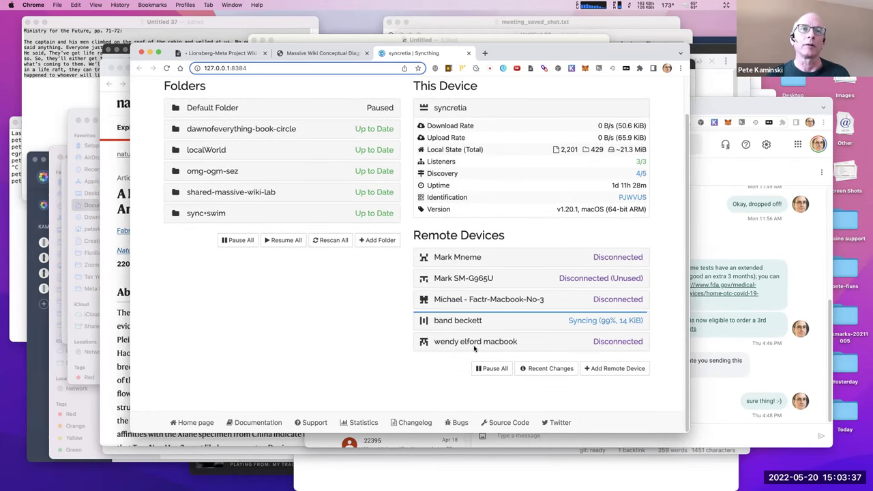
{"action": "left_click", "coordinate": [608, 371]}
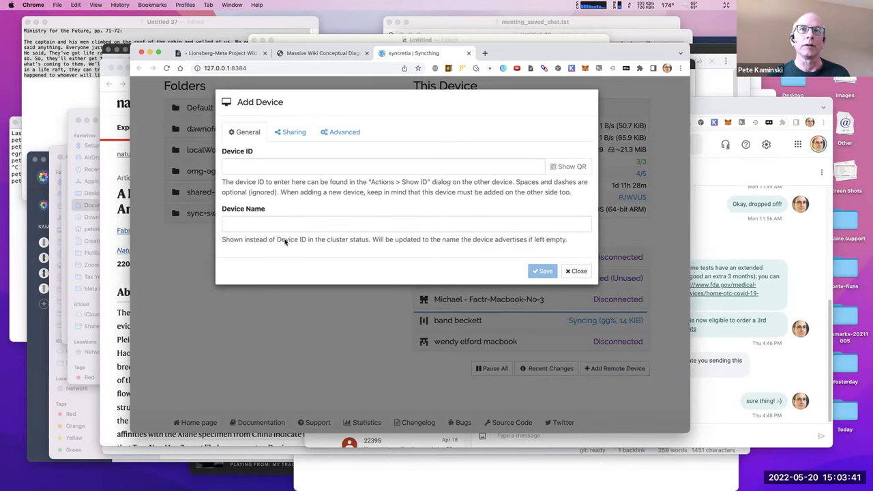
{"action": "left_click", "coordinate": [575, 271]}
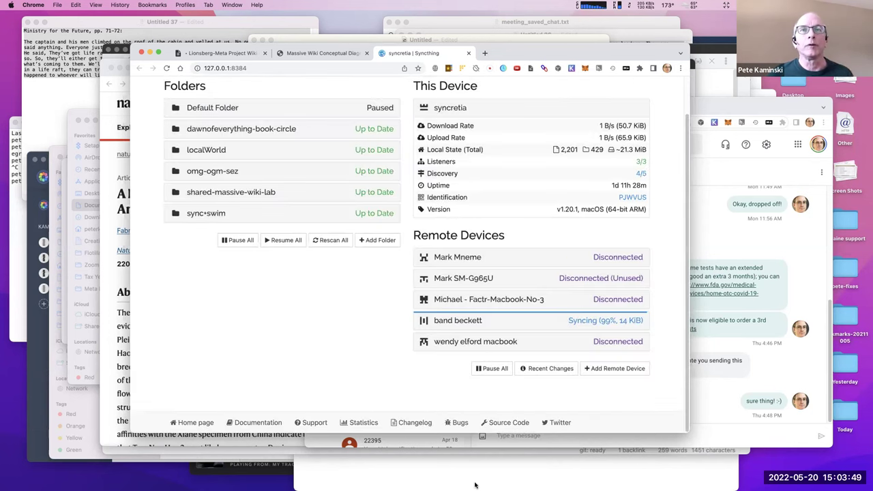
Switch to Obsidian, bring up the vault chooser, and open the form for creating a new vault.
{"action": "mouse_move", "coordinate": [469, 485]}
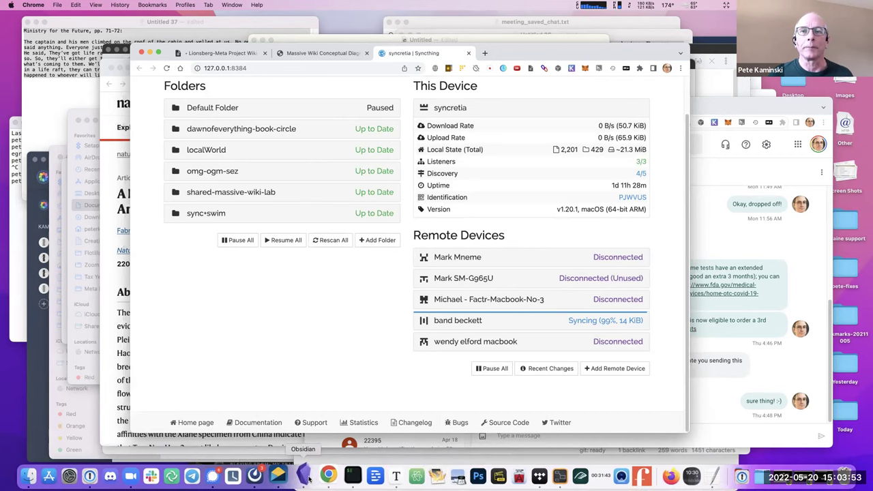
{"action": "left_click", "coordinate": [305, 476]}
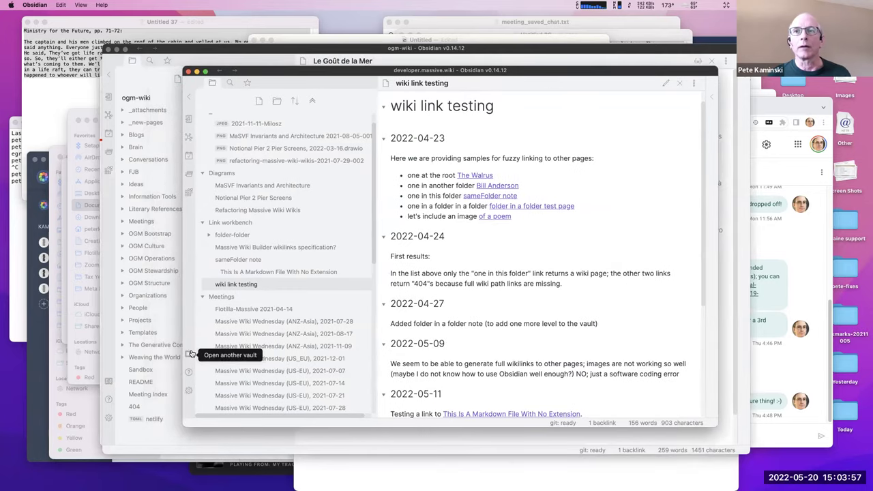
{"action": "left_click", "coordinate": [189, 356]}
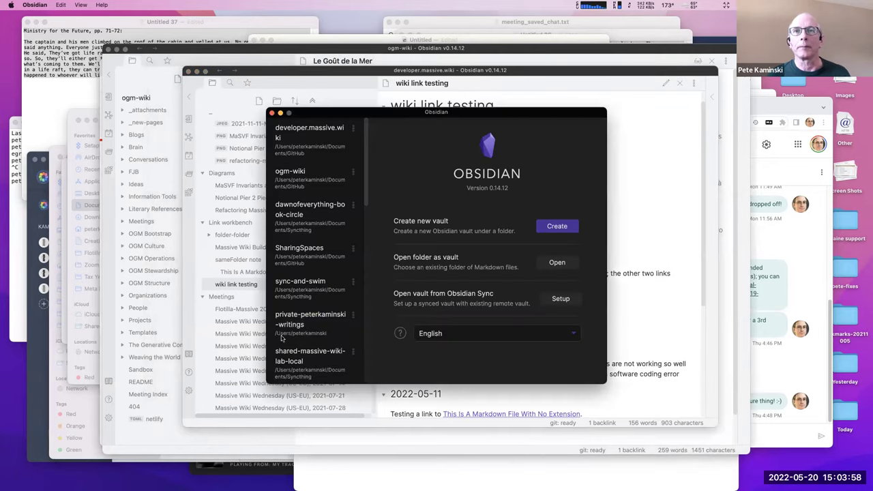
{"action": "left_click", "coordinate": [558, 226]}
{"action": "left_click", "coordinate": [539, 236]}
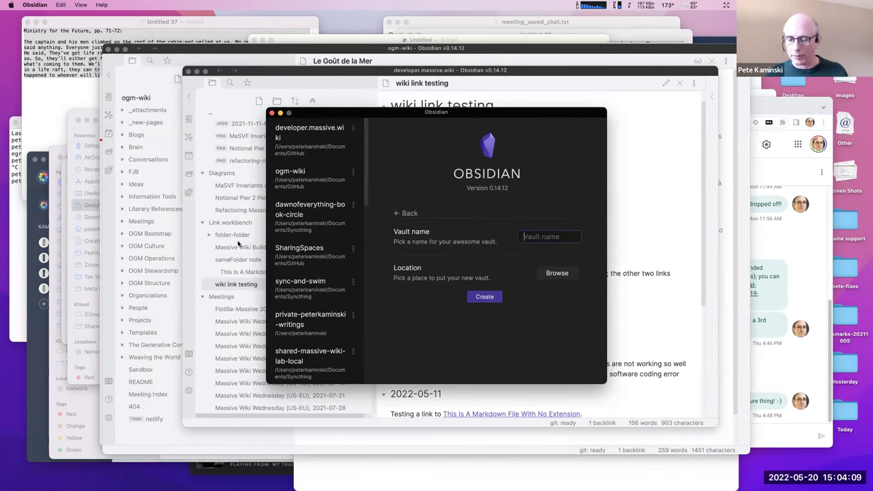
Switch back to the HackMD note in Chrome and review its Git and "Syncthing 2" bullets.
{"action": "key", "text": "super+Tab"}
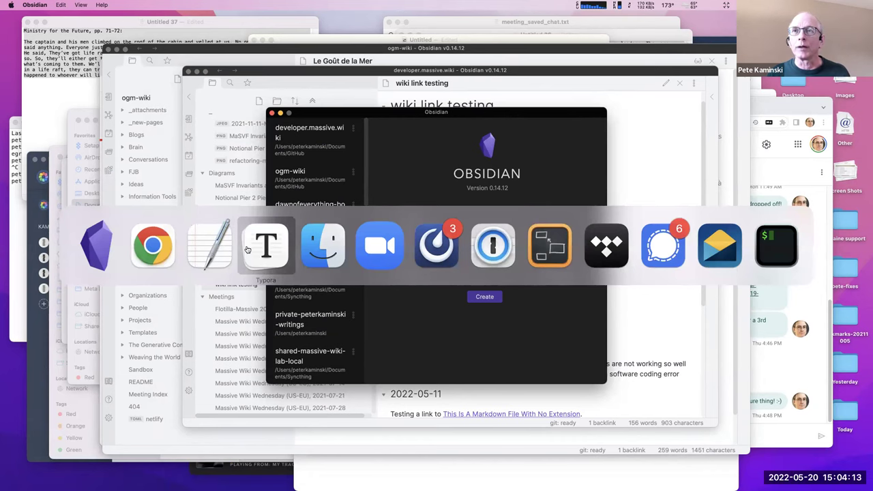
{"action": "key", "text": "super+shift+Tab"}
{"action": "key", "text": "super+shift+Tab"}
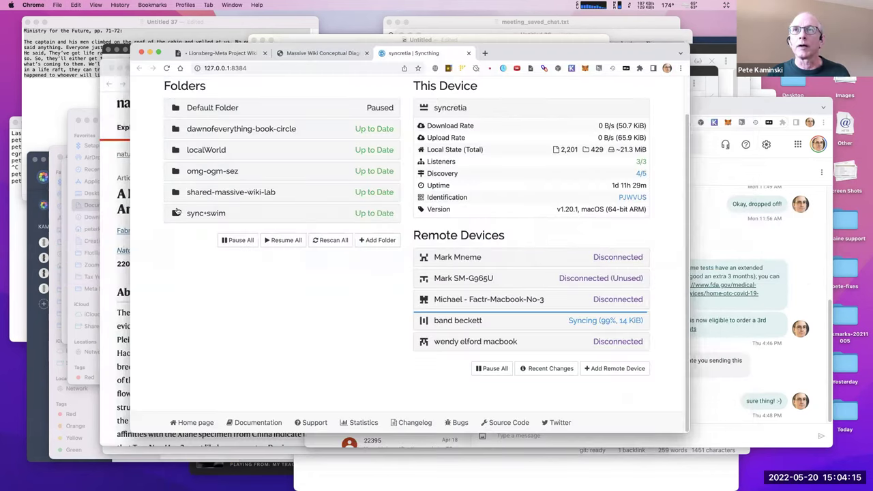
{"action": "left_click", "coordinate": [213, 53]}
{"action": "scroll", "coordinate": [316, 174], "scroll_direction": "down", "scroll_amount": 10}
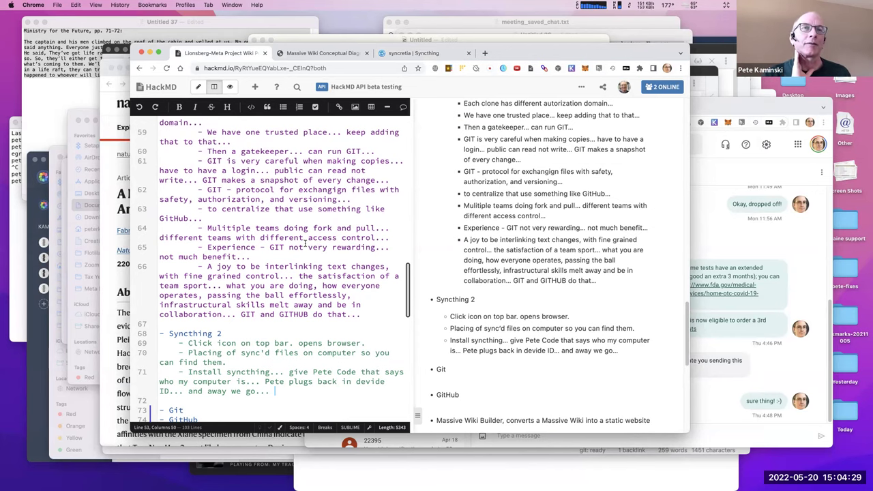
{"action": "scroll", "coordinate": [305, 244], "scroll_direction": "down", "scroll_amount": 1}
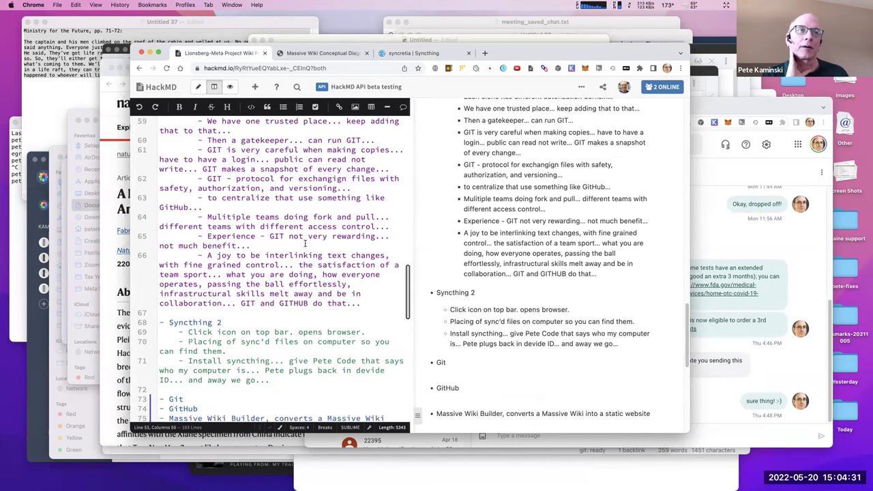
{"action": "scroll", "coordinate": [303, 244], "scroll_direction": "down", "scroll_amount": 1}
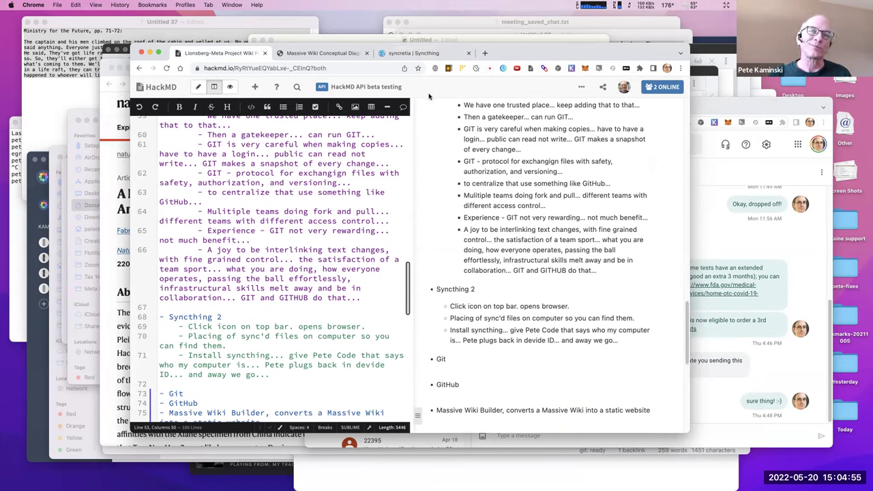
Search the HackMD note's source for "gatekeep".
{"action": "scroll", "coordinate": [285, 303], "scroll_direction": "up", "scroll_amount": 6}
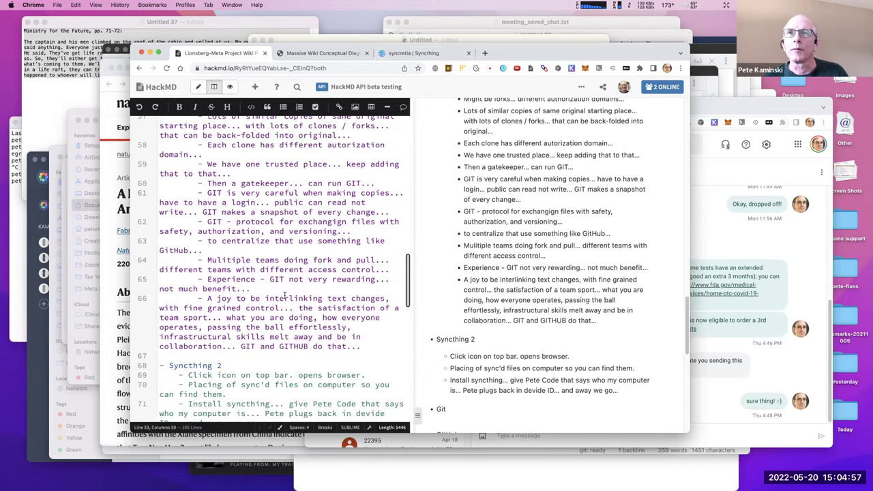
{"action": "key", "text": "super+f"}
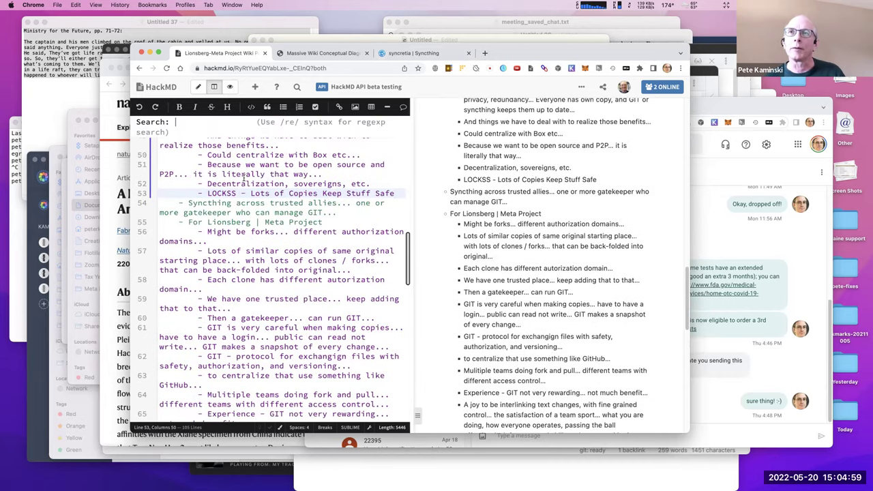
{"action": "type", "text": "gatekeep"}
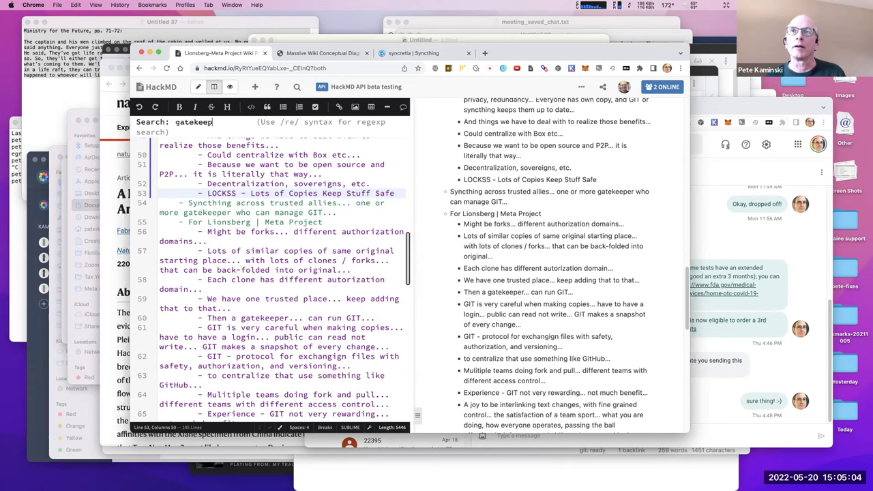
{"action": "key", "text": "Return"}
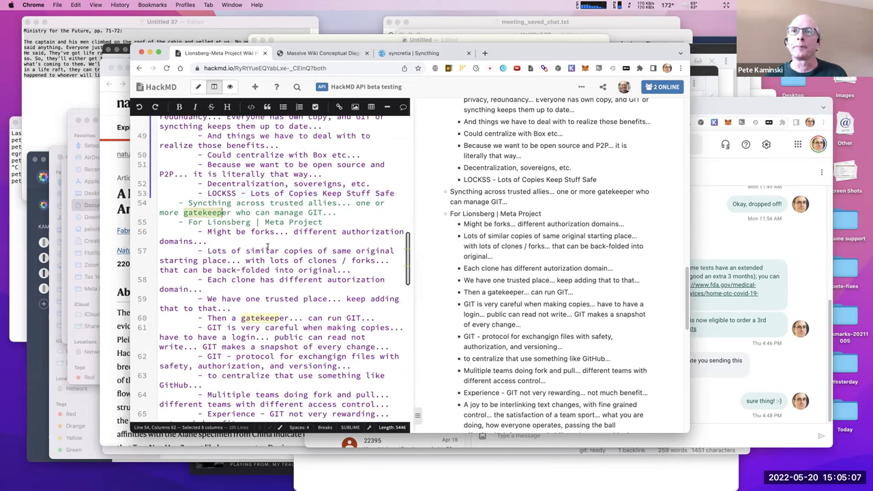
Add the sub-bullet "Gatekeeper Responsibilities" beneath the note's line "Then a gatekeeper... can run GIT...".
{"action": "scroll", "coordinate": [270, 243], "scroll_direction": "up", "scroll_amount": 10}
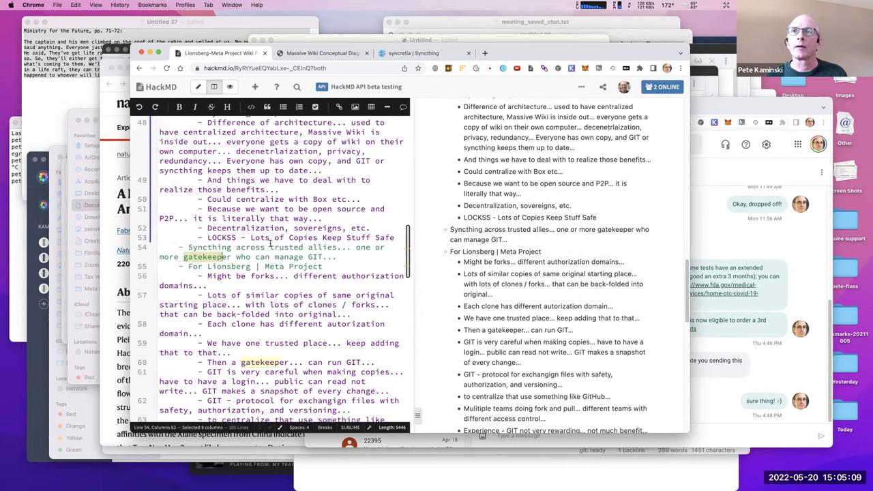
{"action": "scroll", "coordinate": [271, 246], "scroll_direction": "down", "scroll_amount": 3}
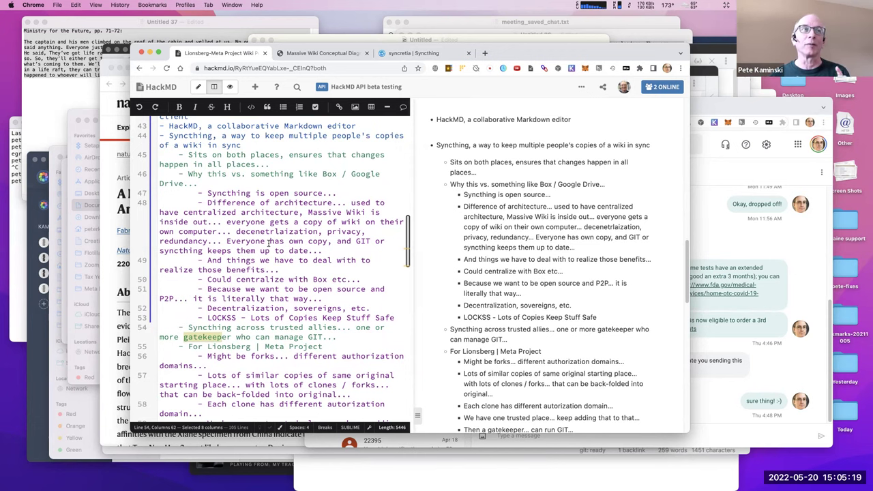
{"action": "scroll", "coordinate": [269, 243], "scroll_direction": "down", "scroll_amount": 5}
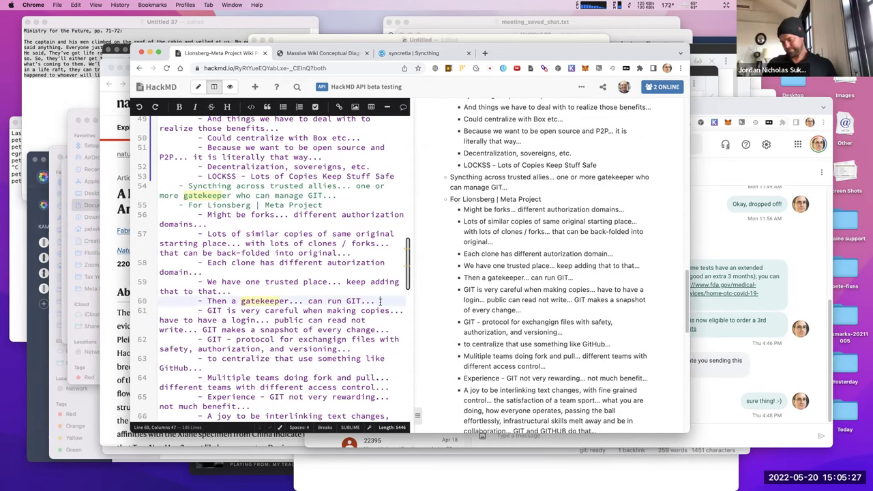
{"action": "left_click", "coordinate": [380, 301]}
{"action": "key", "text": "Return"}
{"action": "key", "text": "Tab"}
{"action": "type", "text": "Ga"}
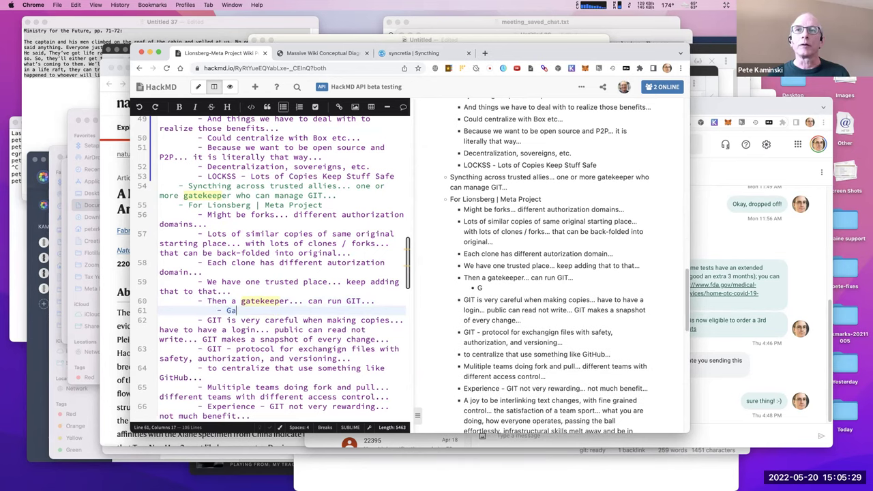
{"action": "type", "text": "tekeep"}
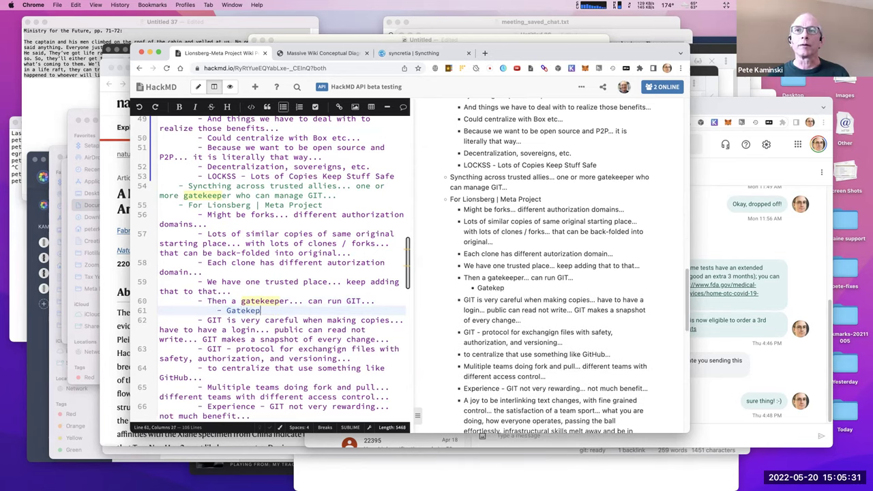
{"action": "key", "text": "BackSpace"}
{"action": "key", "text": "BackSpace"}
{"action": "type", "text": "eper"}
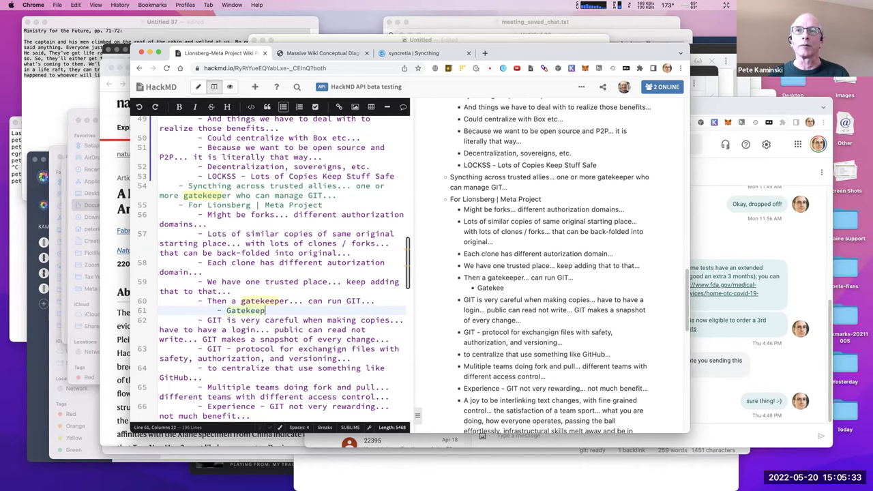
{"action": "type", "text": "s"}
{"action": "key", "text": "BackSpace"}
{"action": "type", "text": "Responsibilities"}
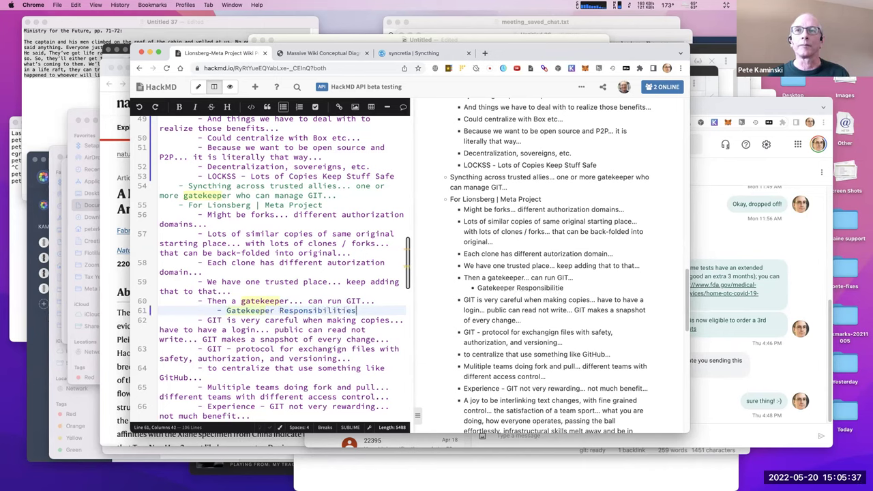
Nest the bullet "be part of the Syncthing cloud" under "Gatekeeper Responsibilities" and start another bullet at the same level.
{"action": "key", "text": "Return"}
{"action": "key", "text": "Tab"}
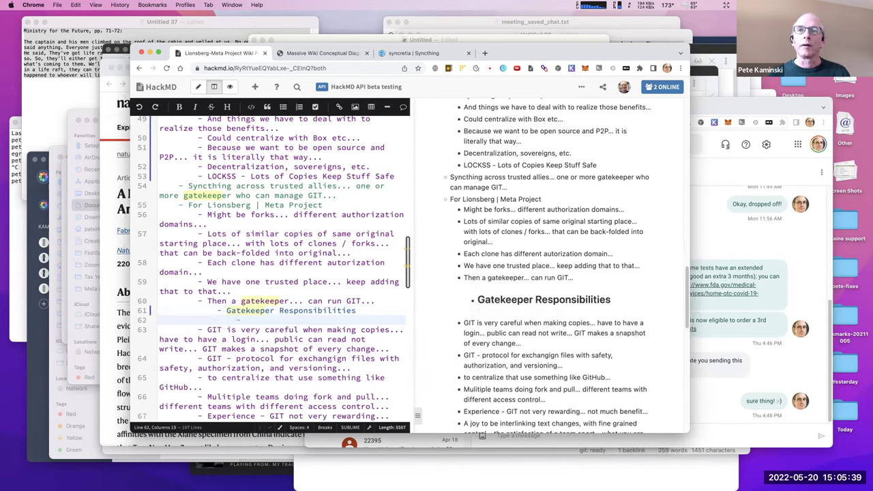
{"action": "type", "text": "be part "}
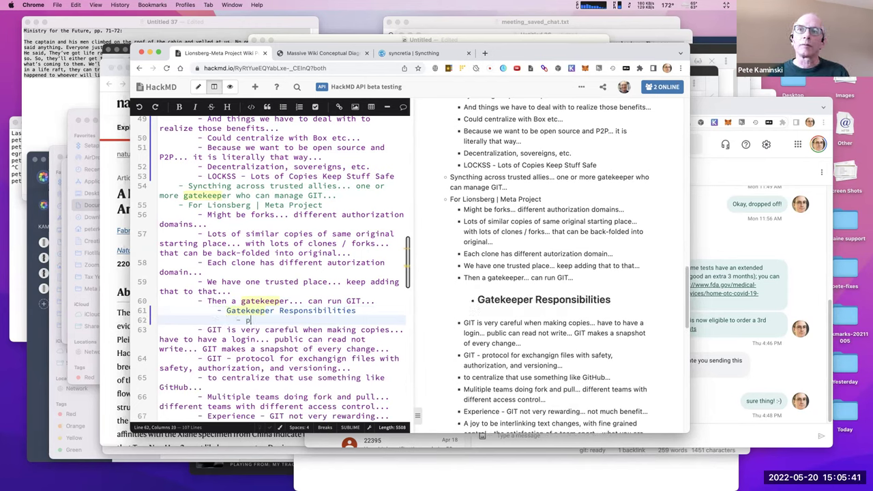
{"action": "type", "text": "of th"}
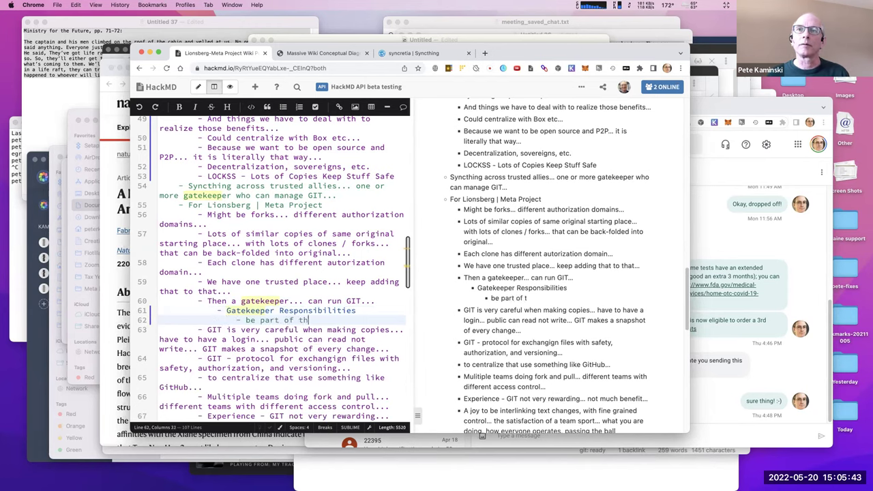
{"action": "type", "text": "e Syncthing"}
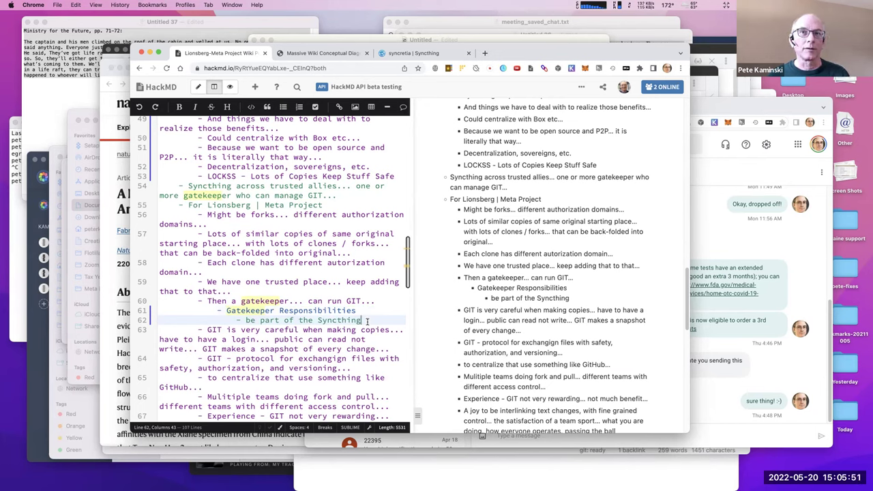
{"action": "type", "text": "cloud"}
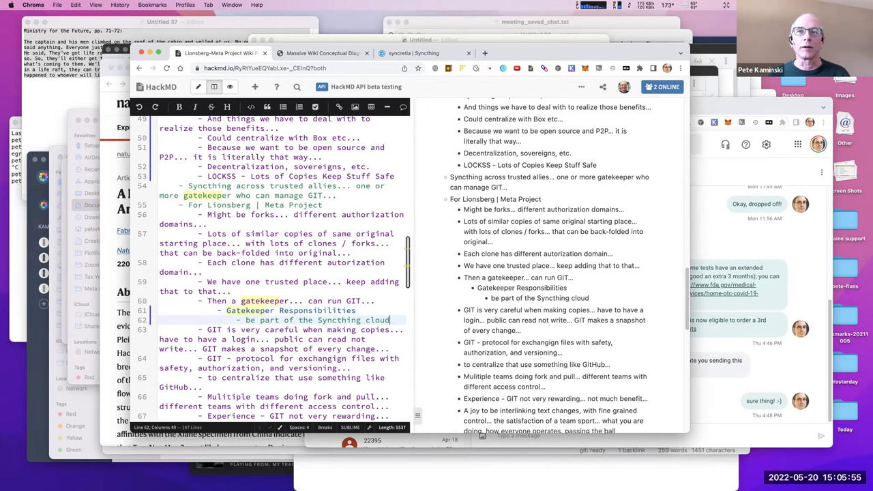
{"action": "key", "text": "Return"}
{"action": "type", "text": "run "}
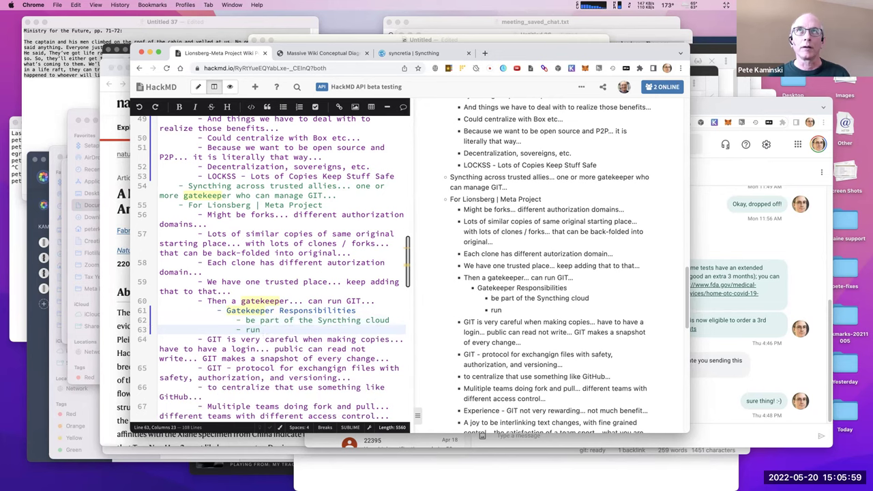
{"action": "type", "text": "Git"}
{"action": "key", "text": "BackSpace"}
{"action": "key", "text": "BackSpace"}
{"action": "key", "text": "BackSpace"}
{"action": "key", "text": "BackSpace"}
{"action": "key", "text": "BackSpace"}
{"action": "key", "text": "BackSpace"}
{"action": "key", "text": "BackSpace"}
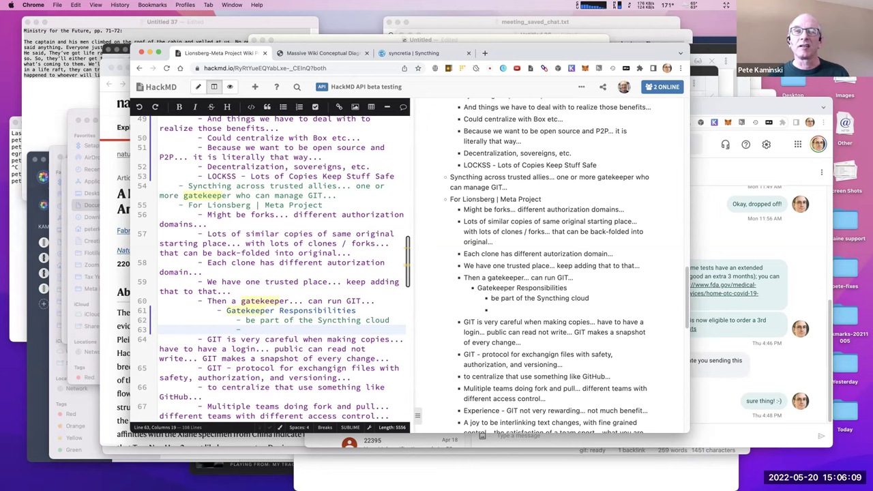
Write "make regular archival copies to a safe, versioned repository" as the second gatekeeper responsibility.
{"action": "type", "text": "make regular"}
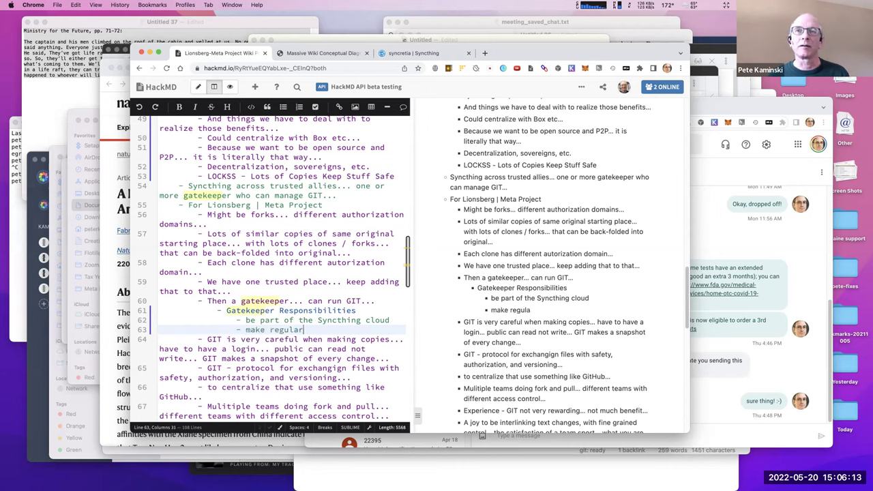
{"action": "type", "text": " archival copies "}
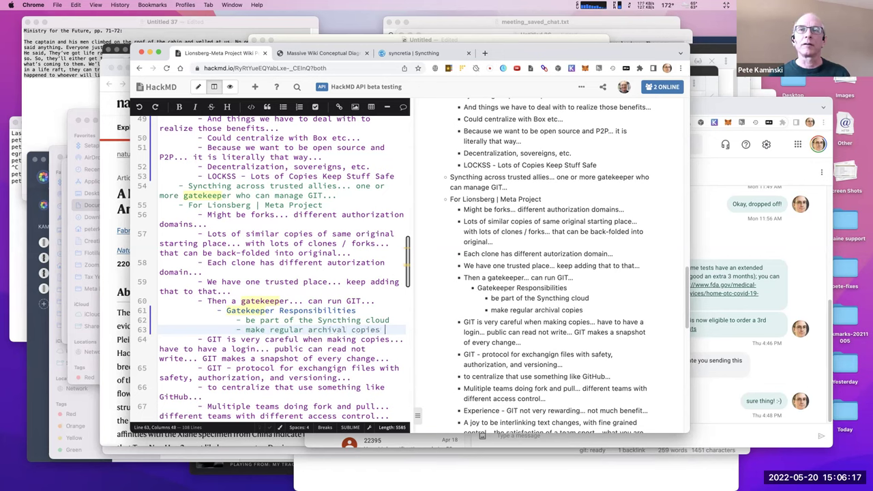
{"action": "type", "text": "to s"}
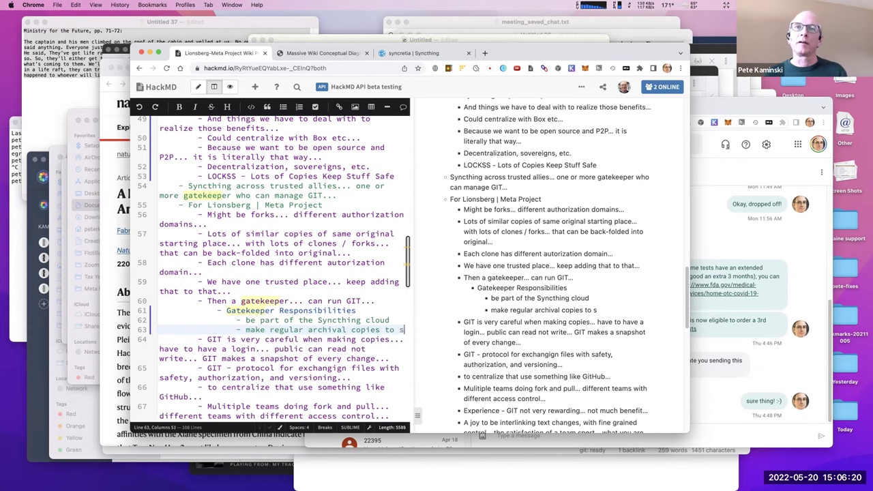
{"action": "key", "text": "BackSpace"}
{"action": "type", "text": "a s"}
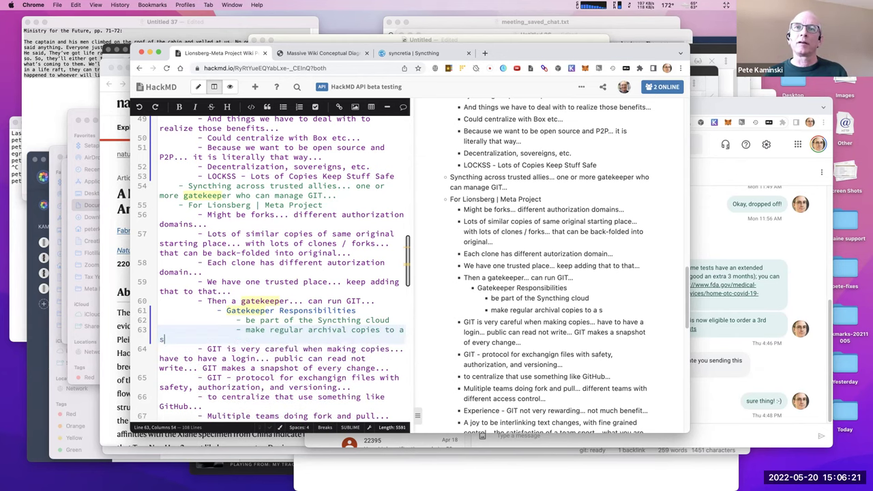
{"action": "type", "text": "afe, version"}
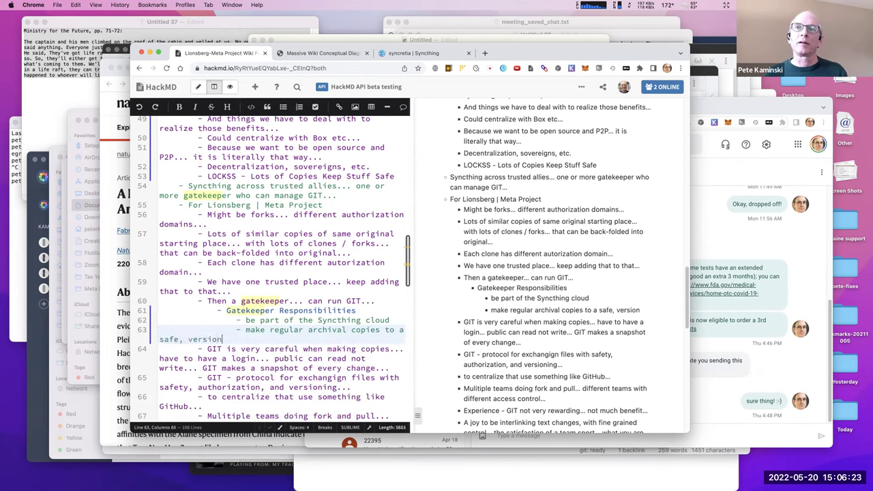
{"action": "type", "text": "ed repository"}
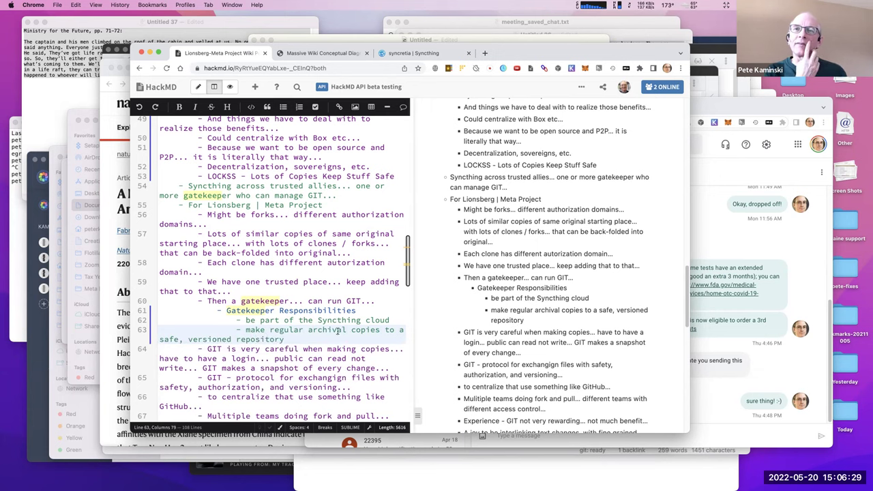
{"action": "left_click_drag", "start_coordinate": [285, 339], "coordinate": [247, 331]}
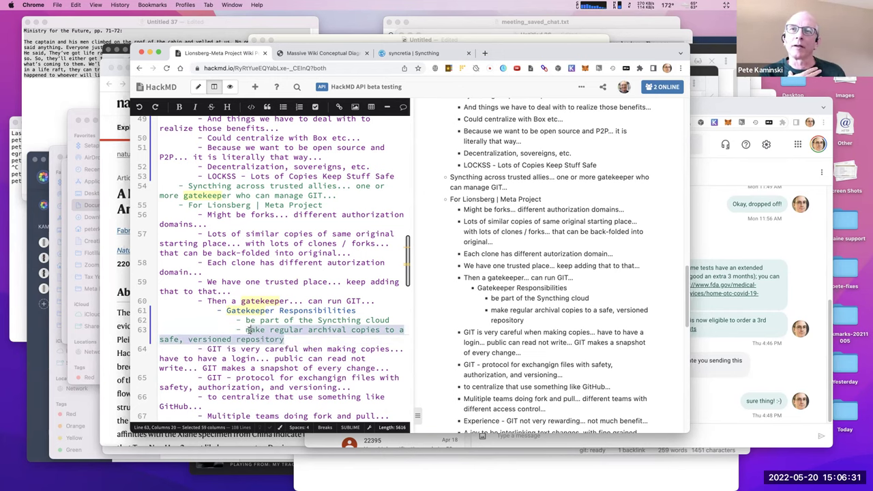
{"action": "left_click", "coordinate": [248, 331]}
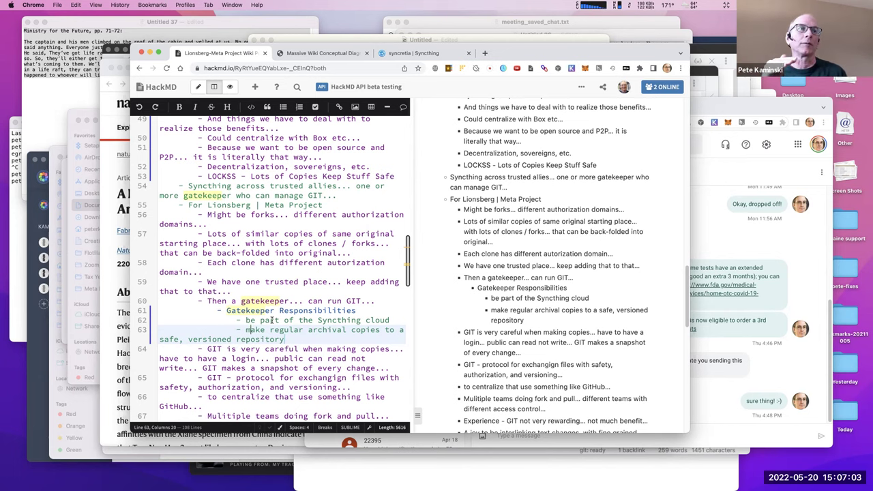
{"action": "key", "text": "Return"}
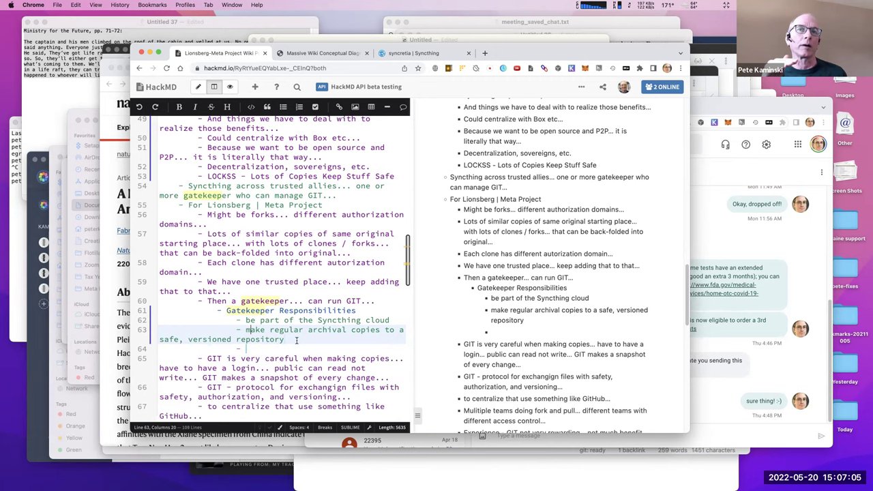
{"action": "type", "text": "Daily - most w e"}
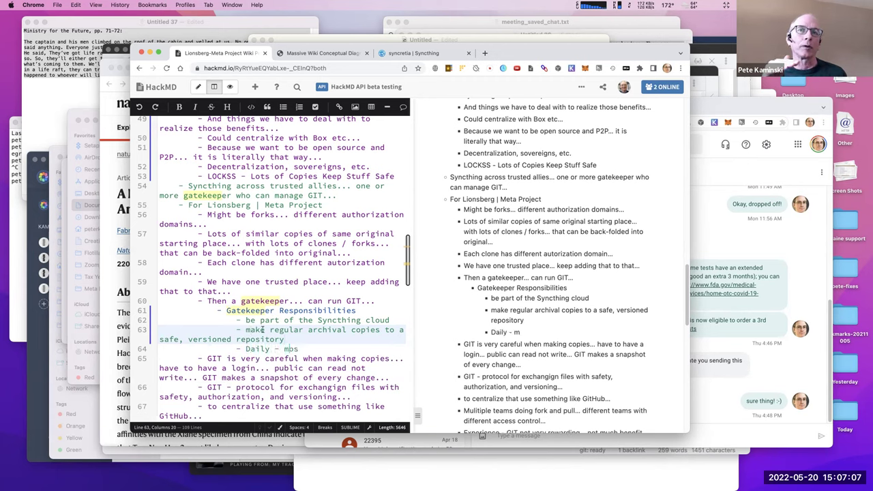
{"action": "key", "text": "BackSpace"}
{"action": "key", "text": "BackSpace"}
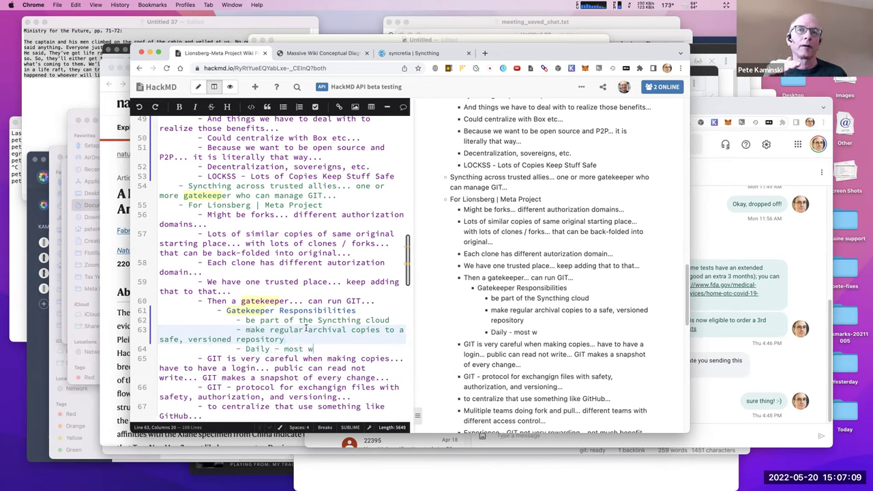
{"action": "type", "text": "e c"}
{"action": "key", "text": "BackSpace"}
Insert "(at least daily)" after "make regular" in the archival copies bullet.
{"action": "left_click", "coordinate": [307, 329]}
{"action": "type", "text": "("}
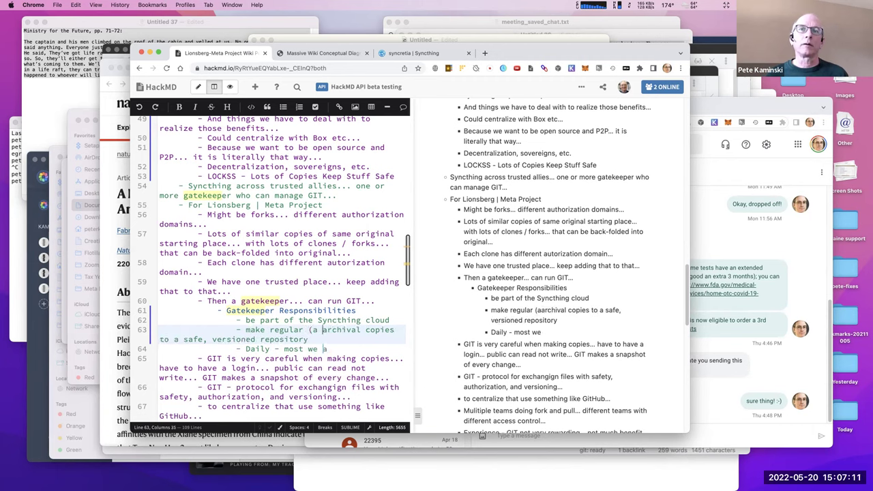
{"action": "type", "text": "at least daily"}
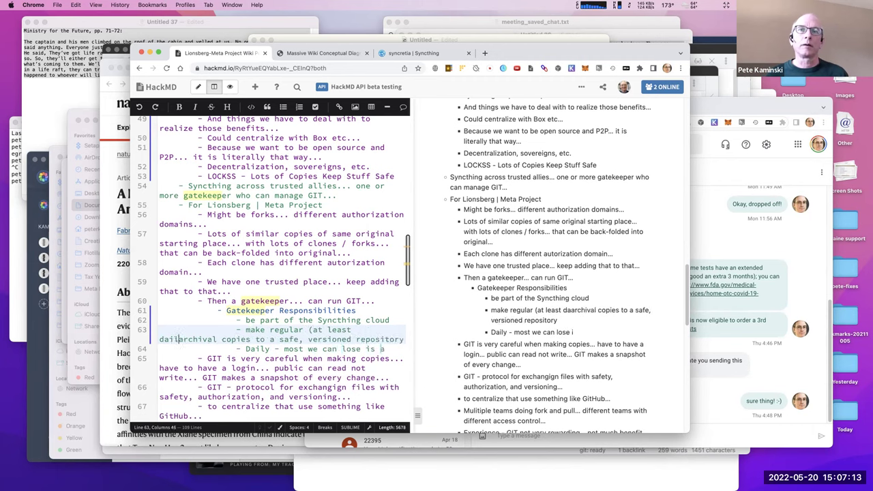
{"action": "type", "text": ")"}
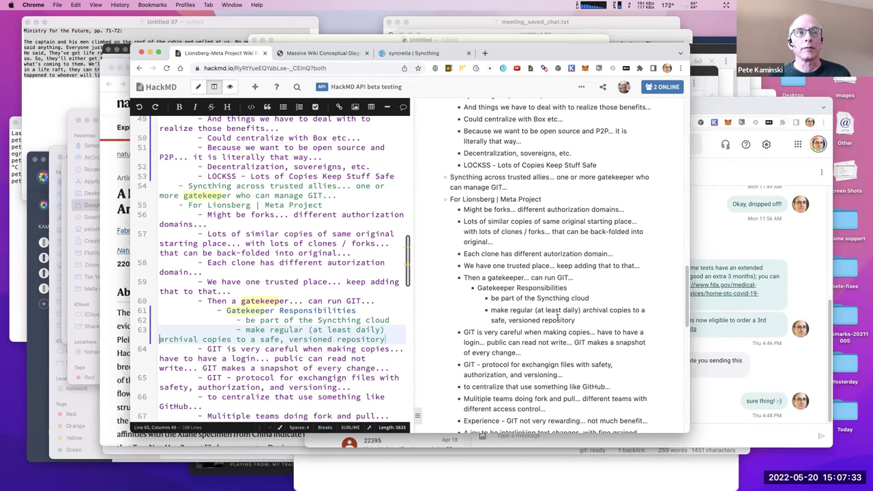
Add the sub-bullet "With GIT - to GitHub or CSC Git host" beneath the archival copies bullet.
{"action": "key", "text": "Return"}
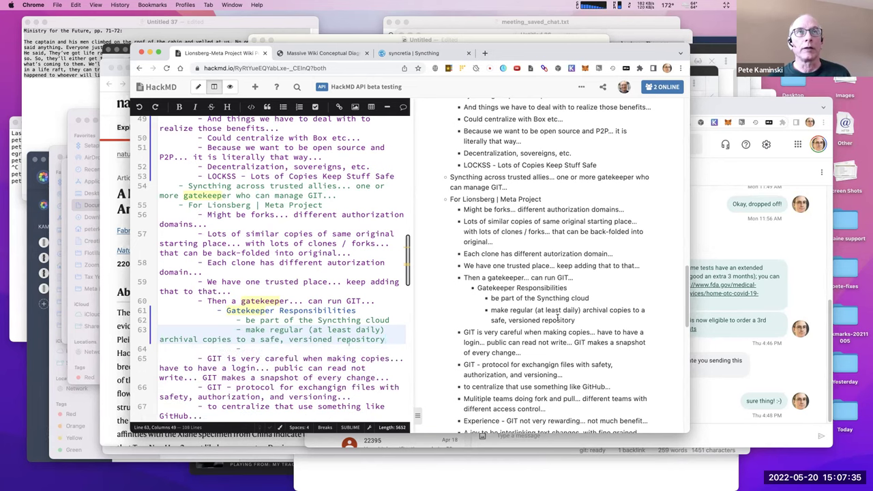
{"action": "key", "text": "Tab"}
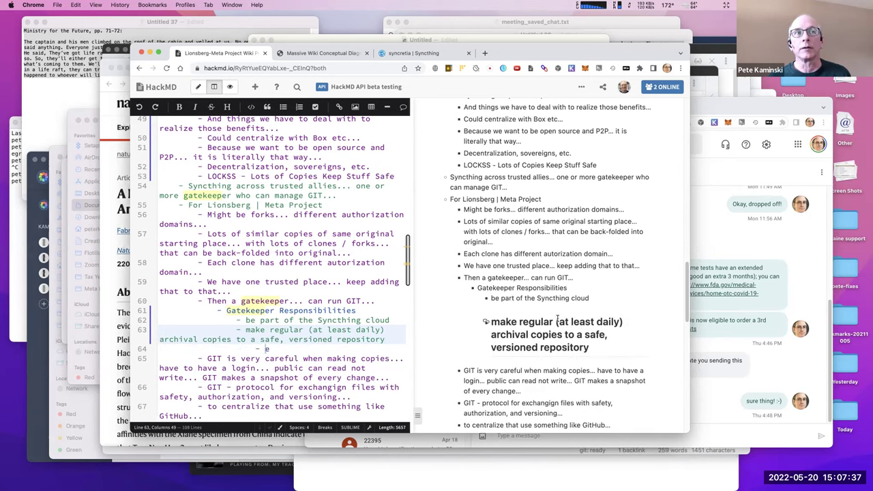
{"action": "type", "text": "With GI"}
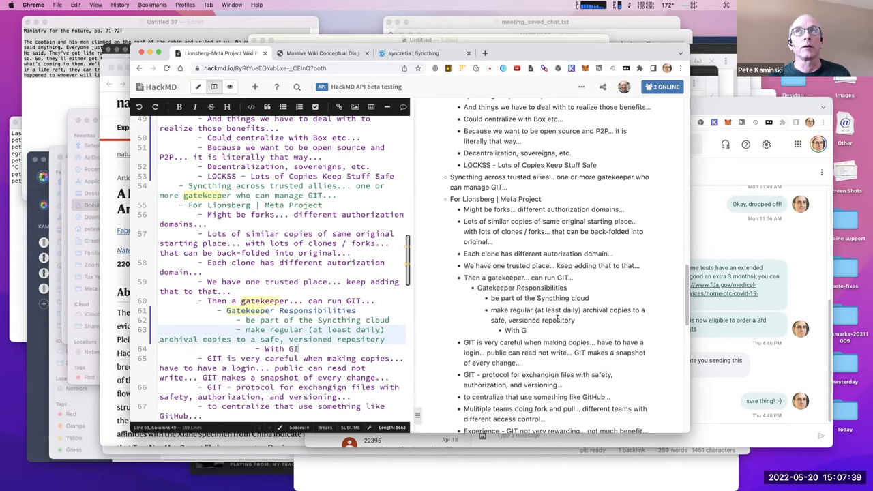
{"action": "type", "text": "T -"}
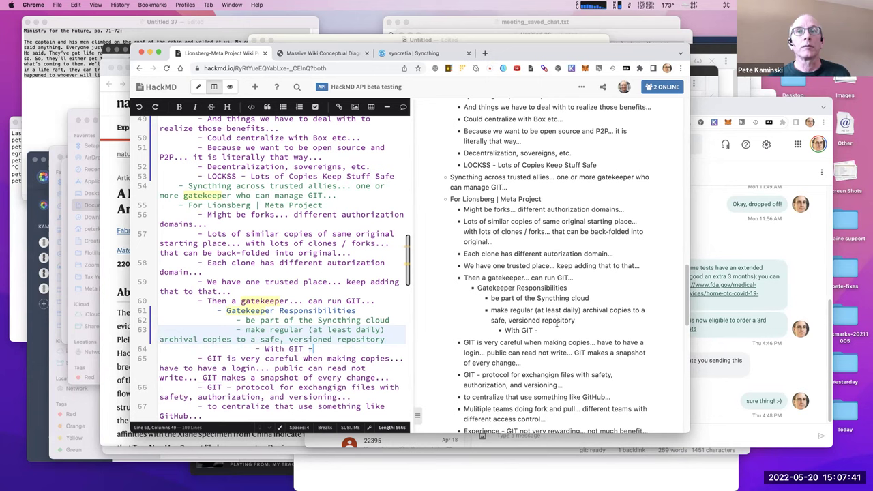
{"action": "type", "text": " to Git"}
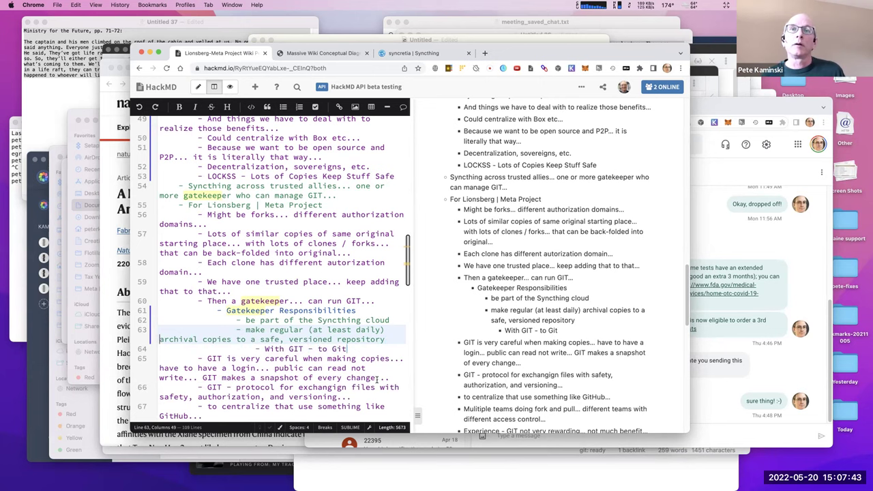
{"action": "type", "text": "Hub or CSC Git"}
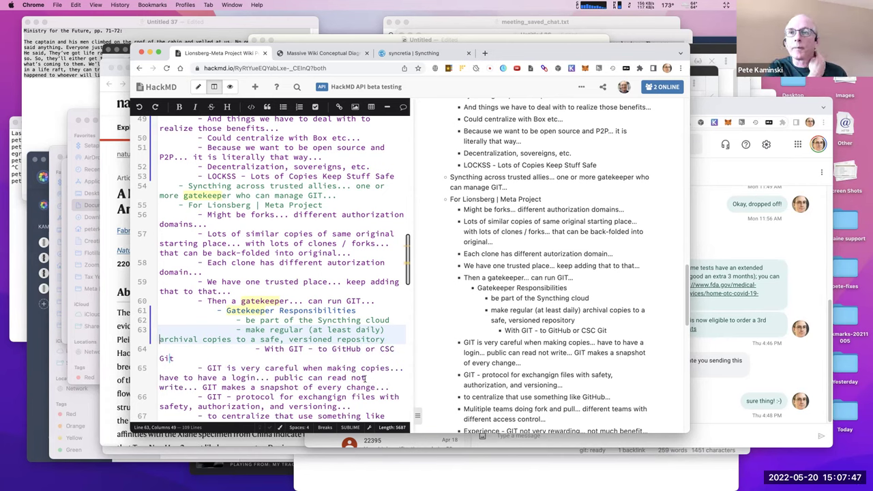
{"action": "type", "text": " host"}
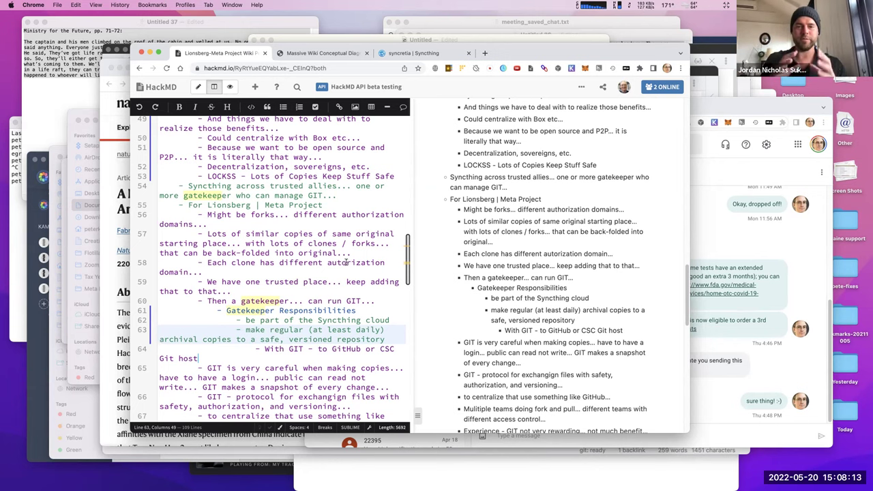
Correct the misspelled "autorization" to "authorization" in the bullet about each clone's domain.
{"action": "left_click_drag", "start_coordinate": [341, 263], "coordinate": [346, 263]}
{"action": "key", "text": "Left"}
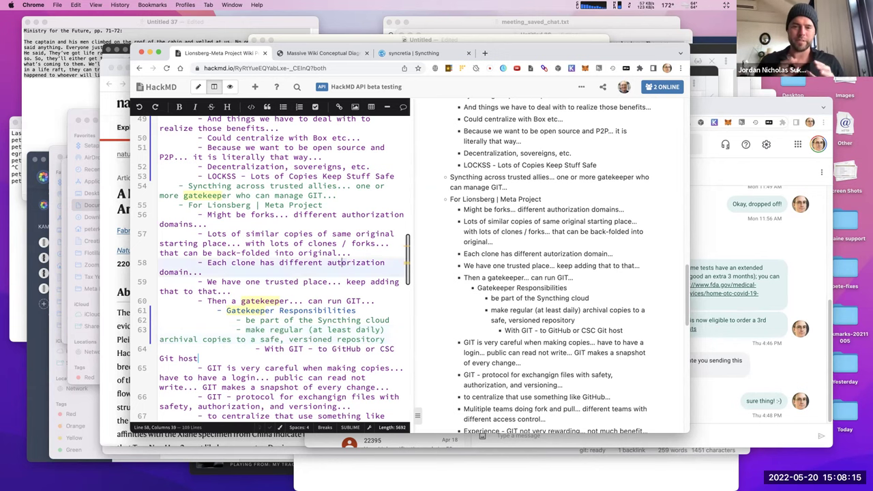
{"action": "type", "text": "ho"}
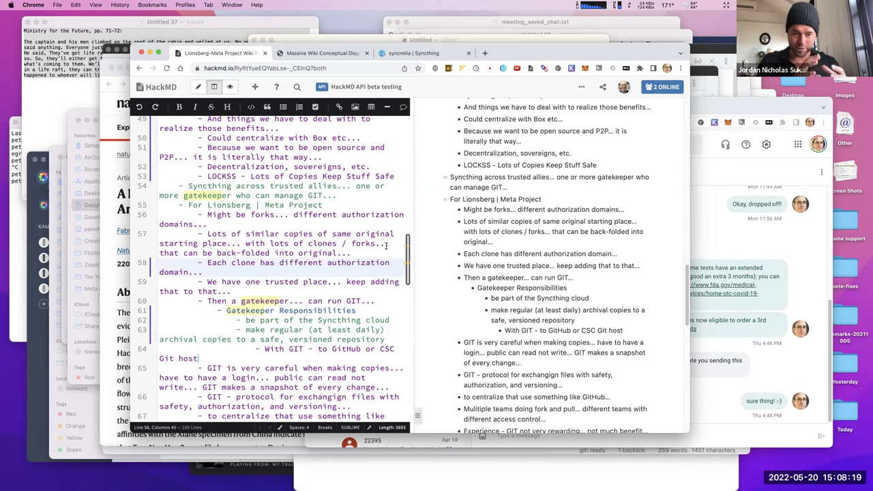
Review the notes from the gatekeeper section through the closing Notes section, then the Tech Infrastructure list down to the wiki farm bullet.
{"action": "scroll", "coordinate": [360, 283], "scroll_direction": "down", "scroll_amount": 1}
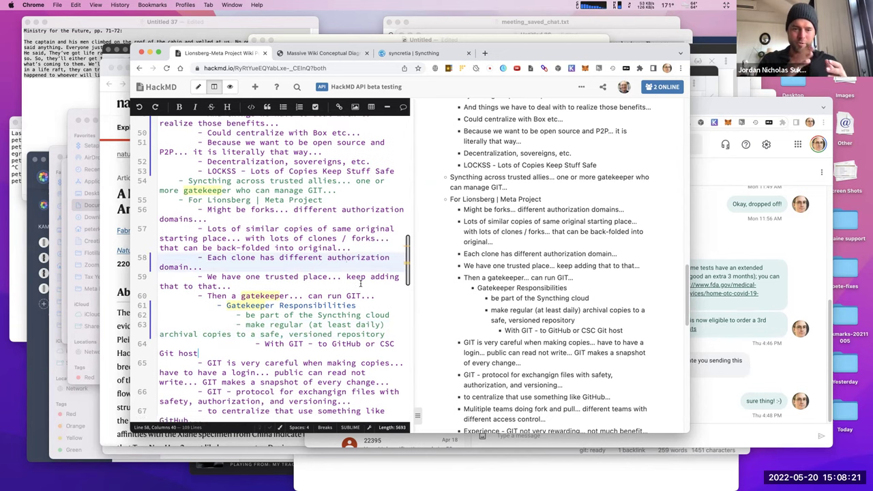
{"action": "scroll", "coordinate": [361, 283], "scroll_direction": "down", "scroll_amount": 10}
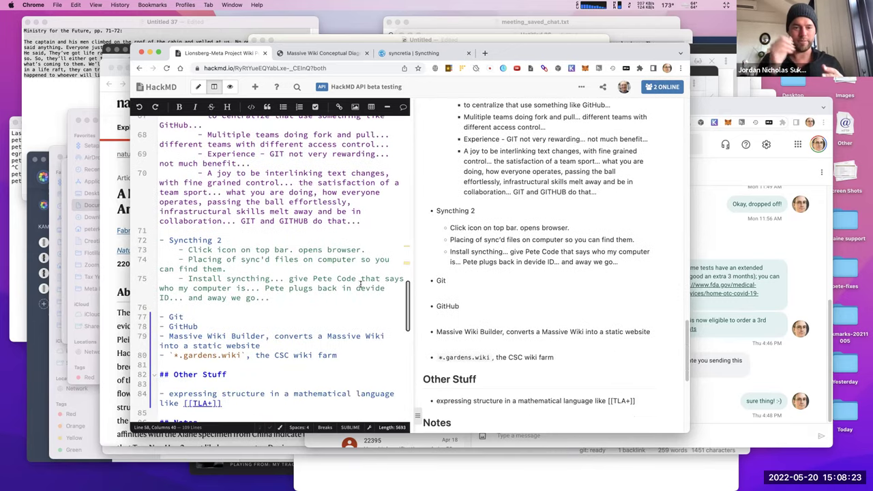
{"action": "scroll", "coordinate": [360, 286], "scroll_direction": "down", "scroll_amount": 2}
{"action": "scroll", "coordinate": [359, 284], "scroll_direction": "down", "scroll_amount": 2}
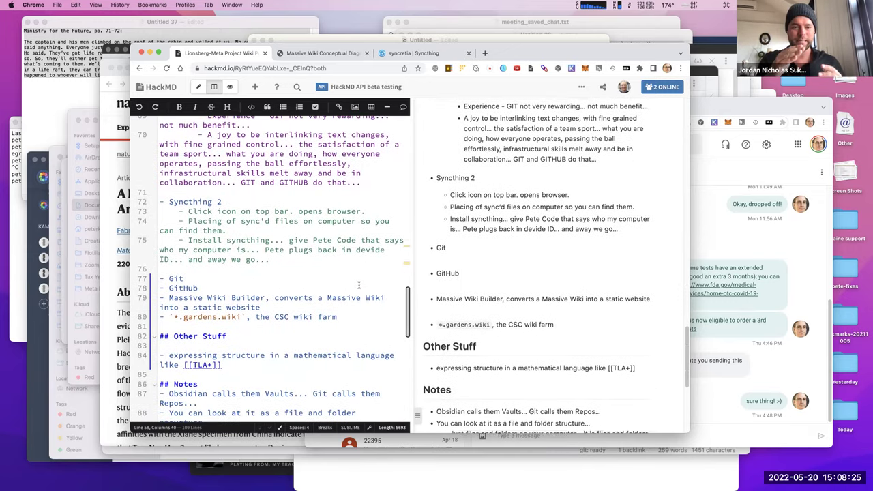
{"action": "scroll", "coordinate": [353, 287], "scroll_direction": "down", "scroll_amount": 5}
{"action": "scroll", "coordinate": [353, 287], "scroll_direction": "up", "scroll_amount": 6}
{"action": "scroll", "coordinate": [354, 288], "scroll_direction": "down", "scroll_amount": 7}
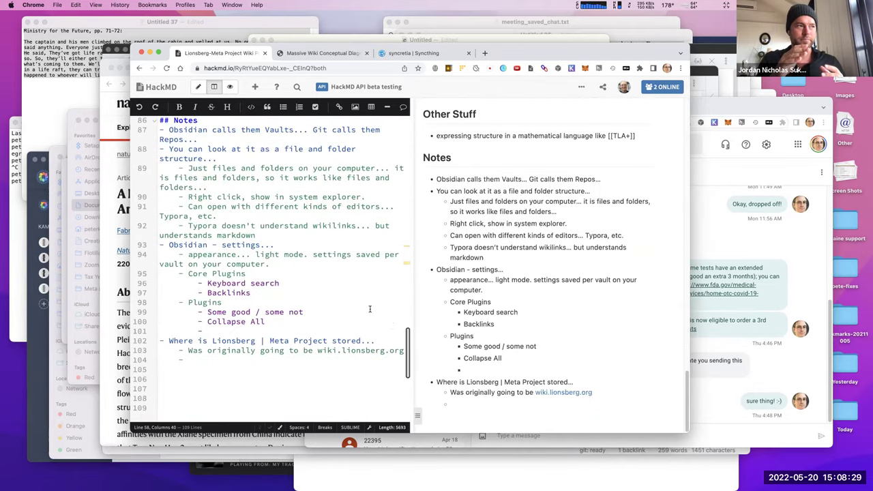
{"action": "scroll", "coordinate": [409, 351], "scroll_direction": "down", "scroll_amount": 1}
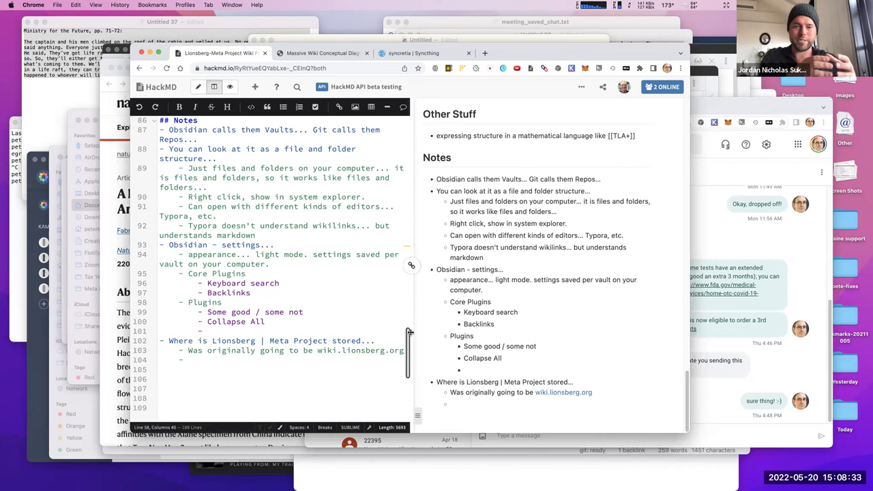
{"action": "scroll", "coordinate": [407, 329], "scroll_direction": "up", "scroll_amount": 3}
{"action": "scroll", "coordinate": [408, 330], "scroll_direction": "up", "scroll_amount": 8}
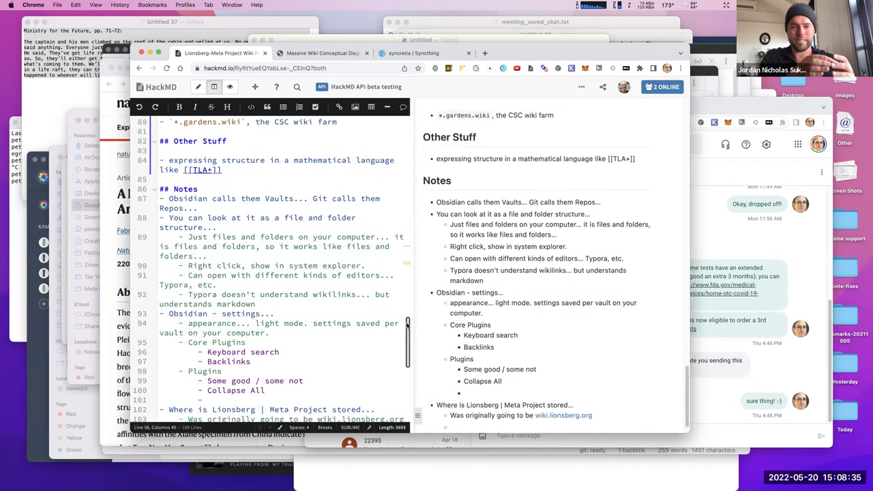
{"action": "left_click_drag", "start_coordinate": [401, 285], "coordinate": [407, 205]}
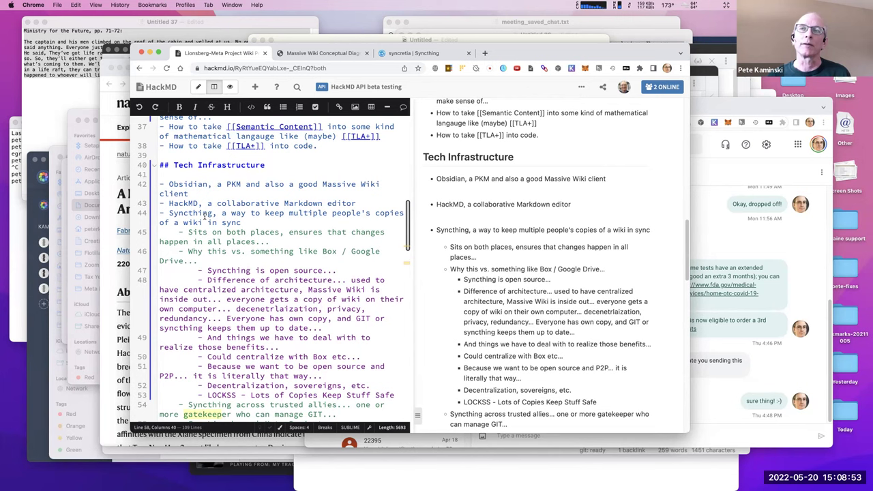
{"action": "scroll", "coordinate": [179, 211], "scroll_direction": "down", "scroll_amount": 1}
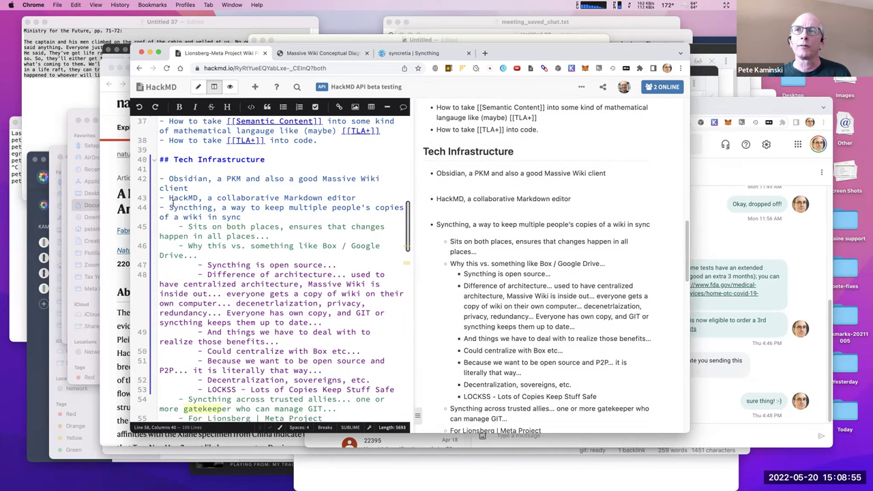
{"action": "scroll", "coordinate": [167, 227], "scroll_direction": "down", "scroll_amount": 10}
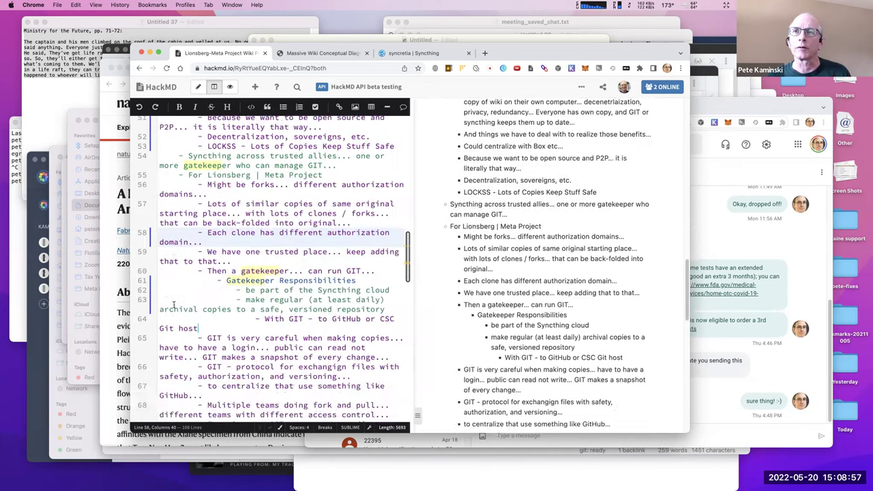
{"action": "scroll", "coordinate": [172, 307], "scroll_direction": "down", "scroll_amount": 2}
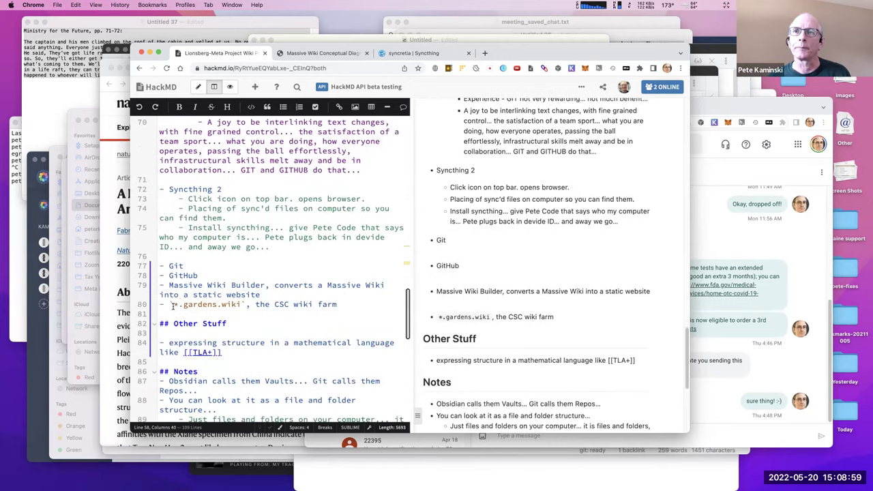
Add a sub-bullet beneath the `*.gardens.wiki` wiki farm entry, with "e.g.," followed by the presenter's personal gardens.wiki address.
{"action": "left_click", "coordinate": [242, 305]}
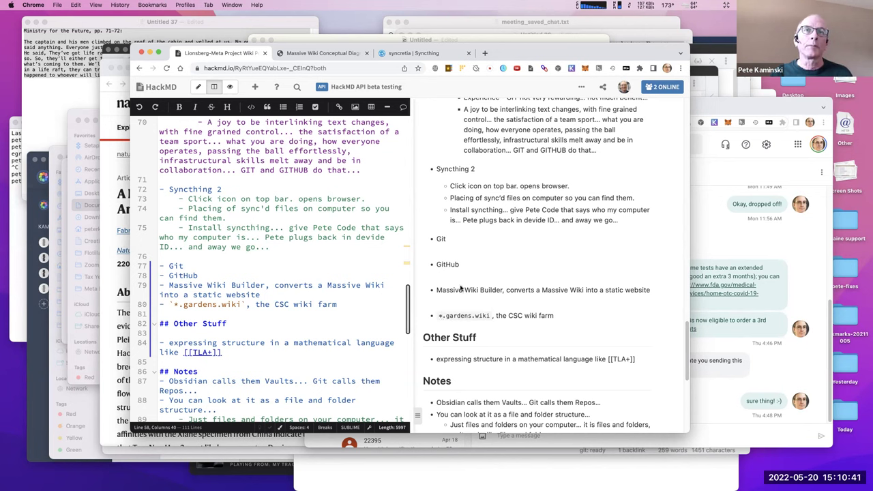
{"action": "left_click", "coordinate": [341, 305]}
{"action": "type", "text": "\\"}
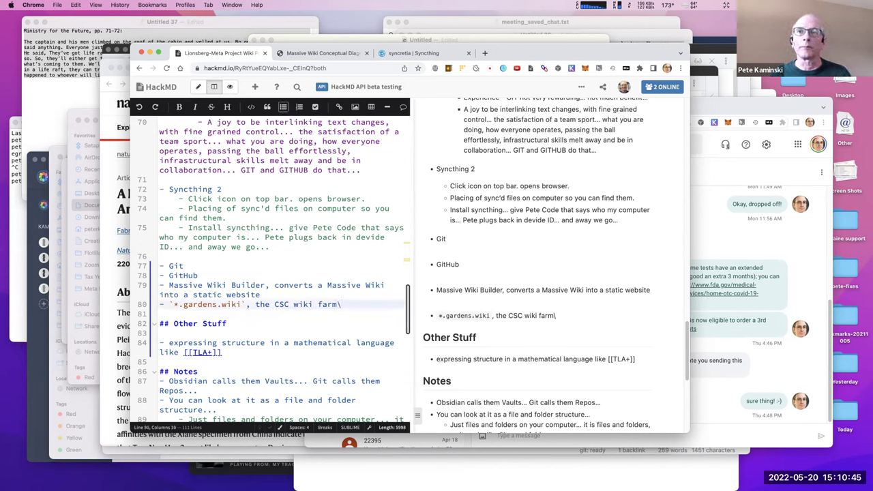
{"action": "key", "text": "F1"}
{"action": "key", "text": "BackSpace"}
{"action": "key", "text": "Return"}
{"action": "key", "text": "Tab"}
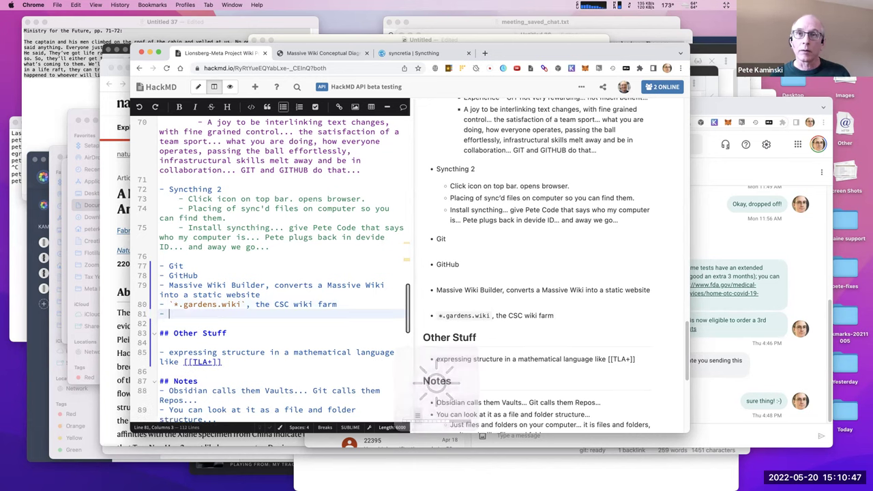
{"action": "type", "text": "e.g., "}
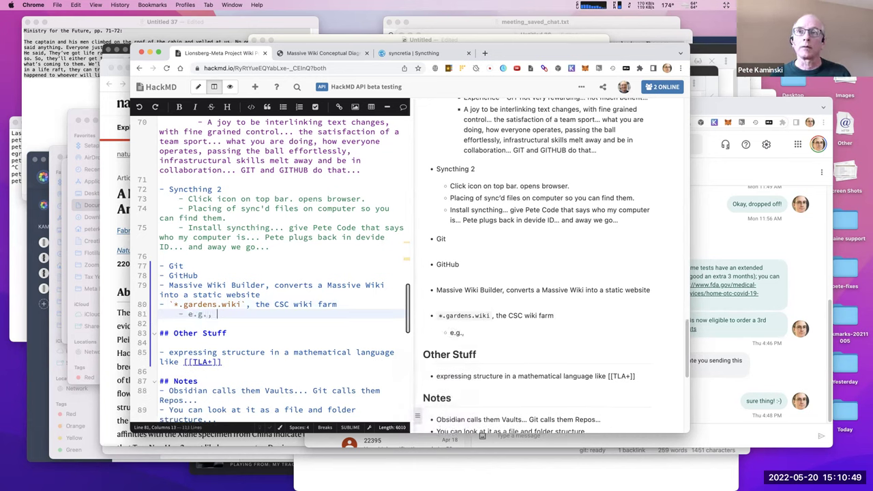
{"action": "type", "text": "pe"}
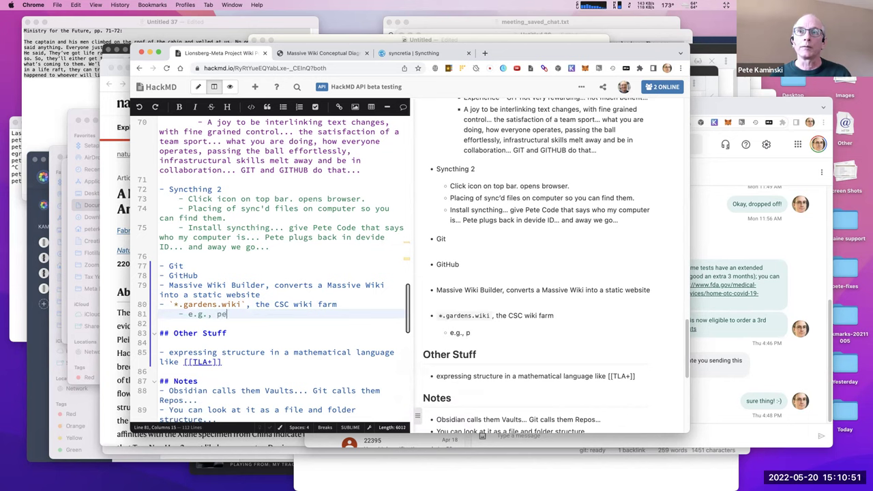
{"action": "type", "text": "terkaminski.gard"}
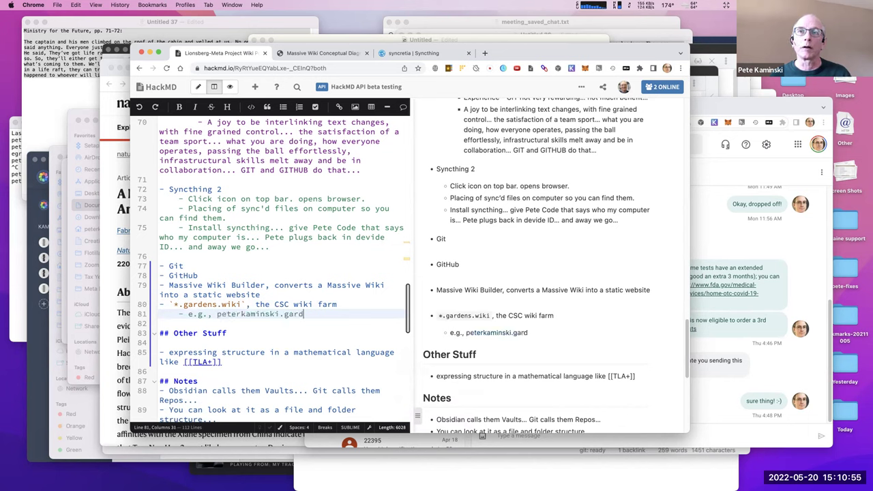
{"action": "type", "text": "ens.wi"}
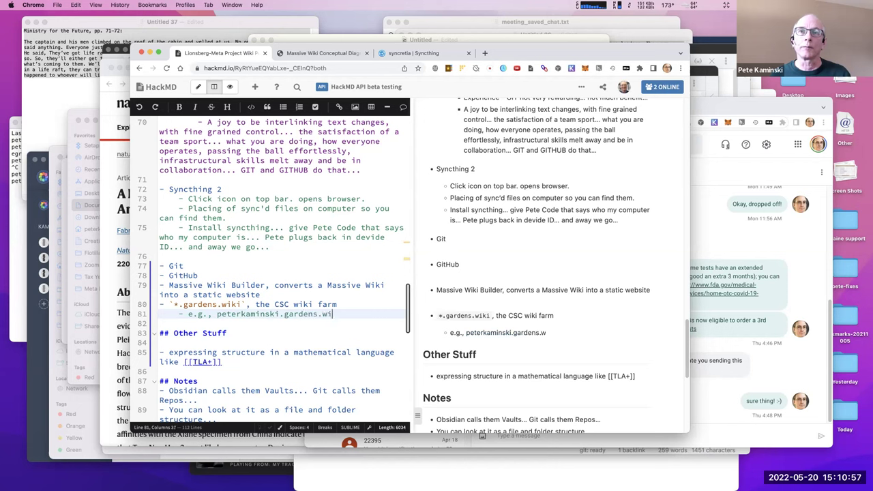
{"action": "type", "text": "ki, met"}
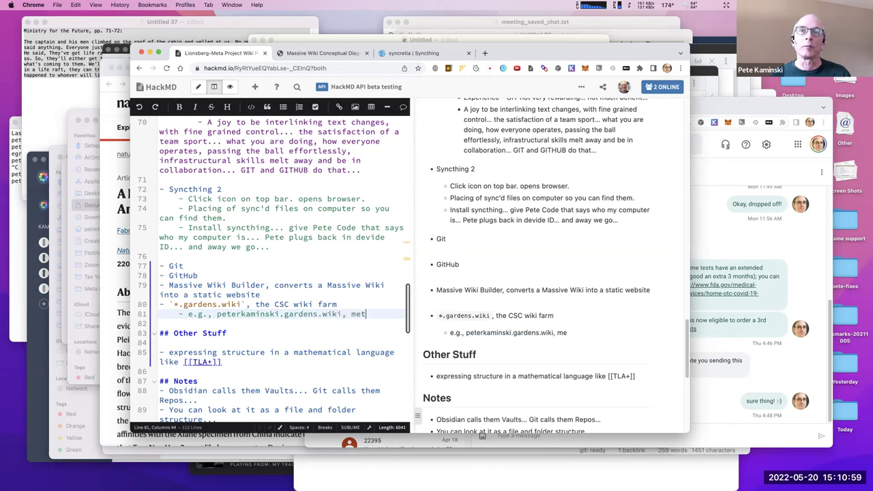
Append "metaproject.gardens.wiki" and "mp-wiki-posse.gardens.wiki" to the comma-separated wiki farm examples.
{"action": "type", "text": "apr"}
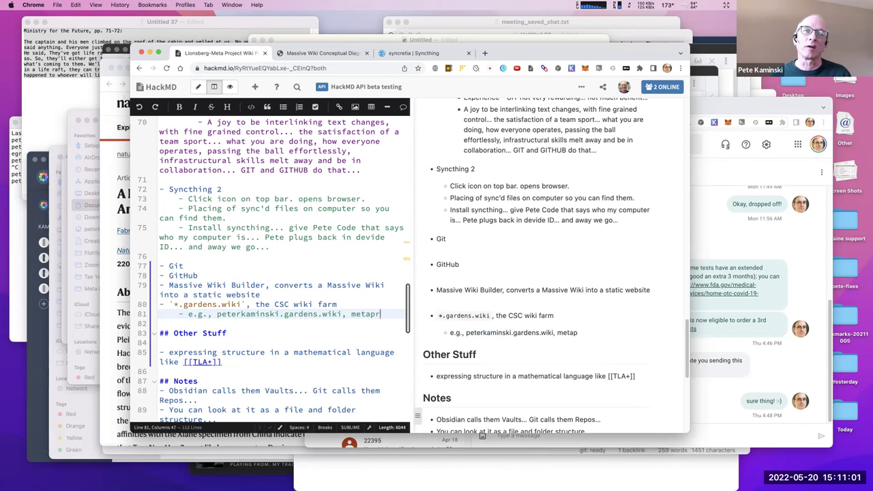
{"action": "type", "text": "oject."}
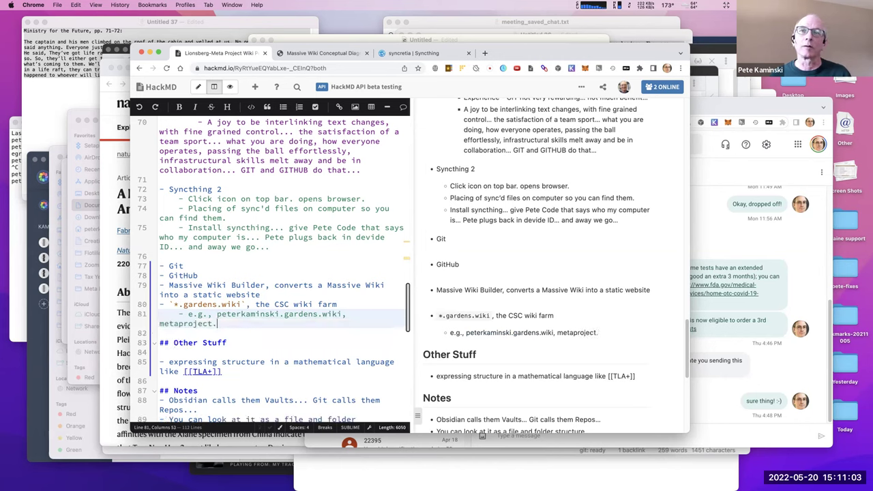
{"action": "type", "text": "gardens.wik"}
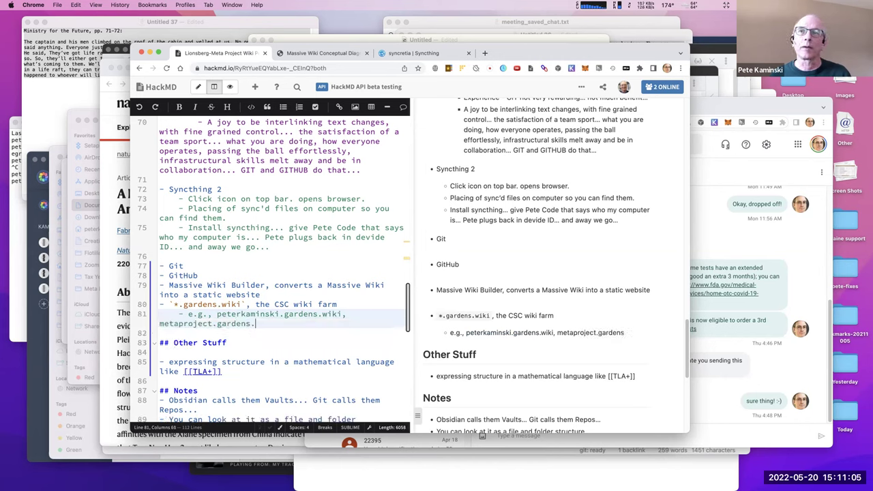
{"action": "type", "text": "i ,"}
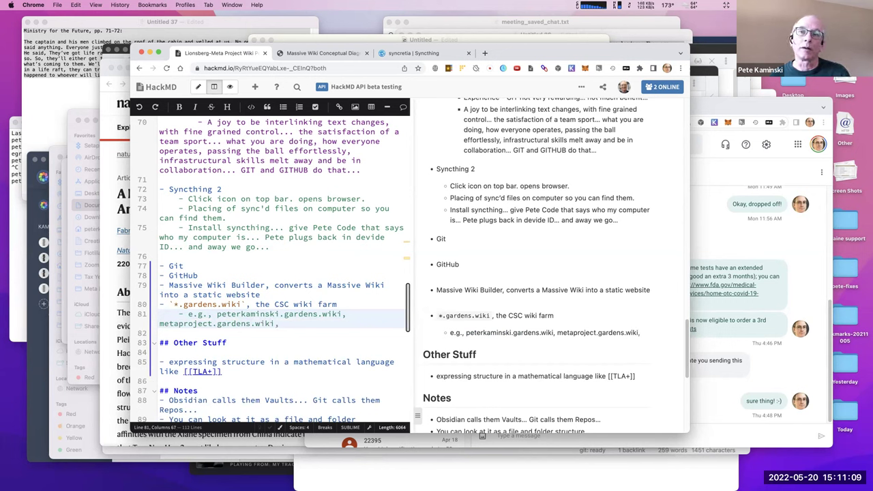
{"action": "type", "text": "mp-"}
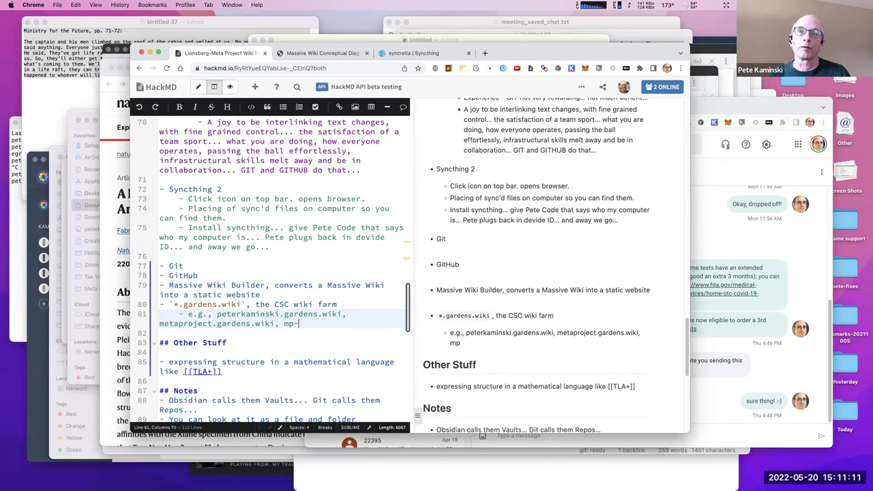
{"action": "type", "text": "w"}
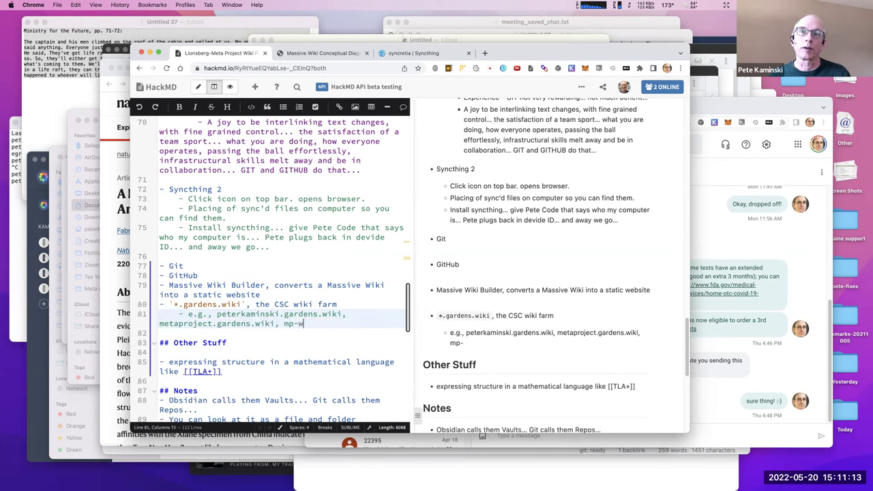
{"action": "type", "text": "iki-pos"}
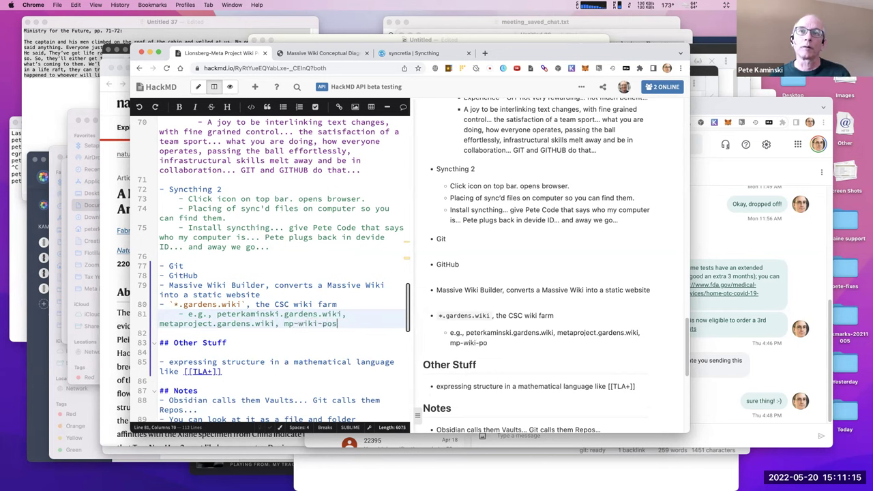
{"action": "type", "text": "se.gardens.wiki"}
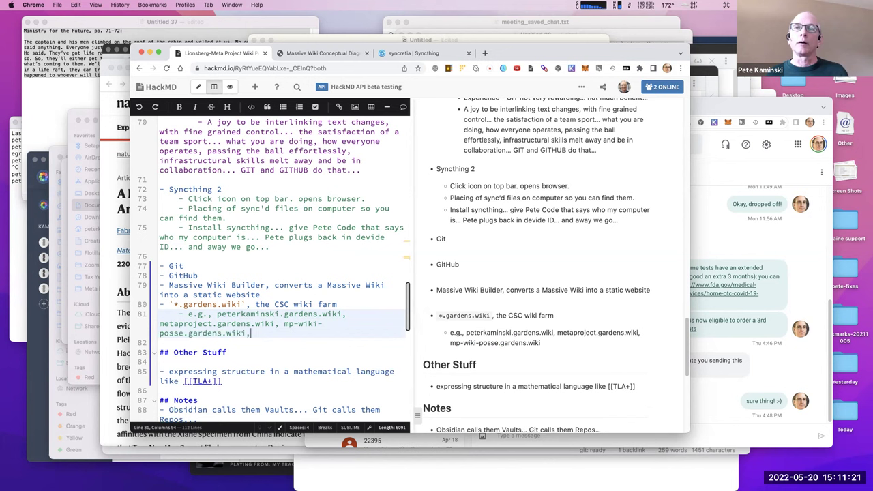
Add "mp-sandbox.gardens.wiki" as the last address in the wiki farm examples.
{"action": "type", "text": ", mp-sand"}
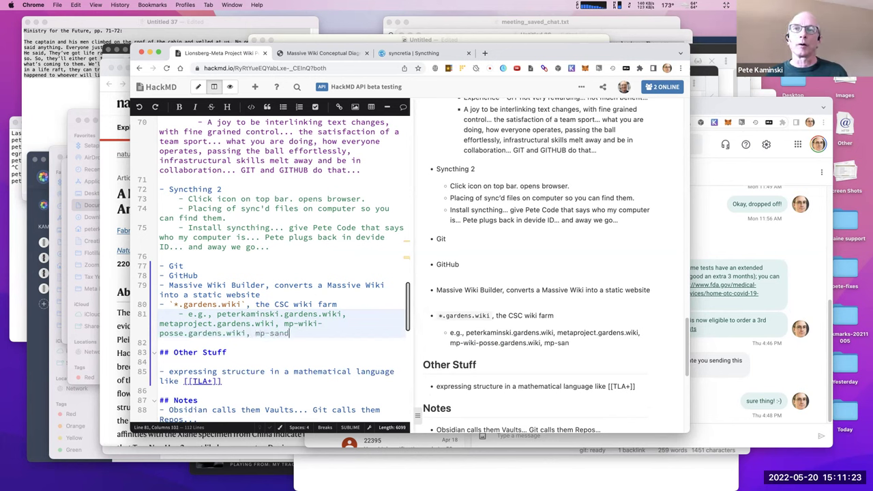
{"action": "type", "text": "box"}
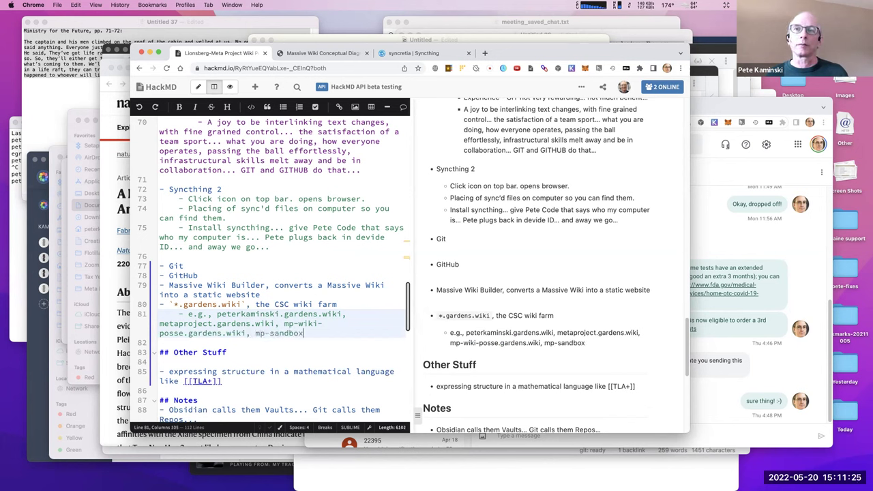
{"action": "type", "text": "-"}
{"action": "key", "text": "BackSpace"}
{"action": "type", "text": ".gardens."}
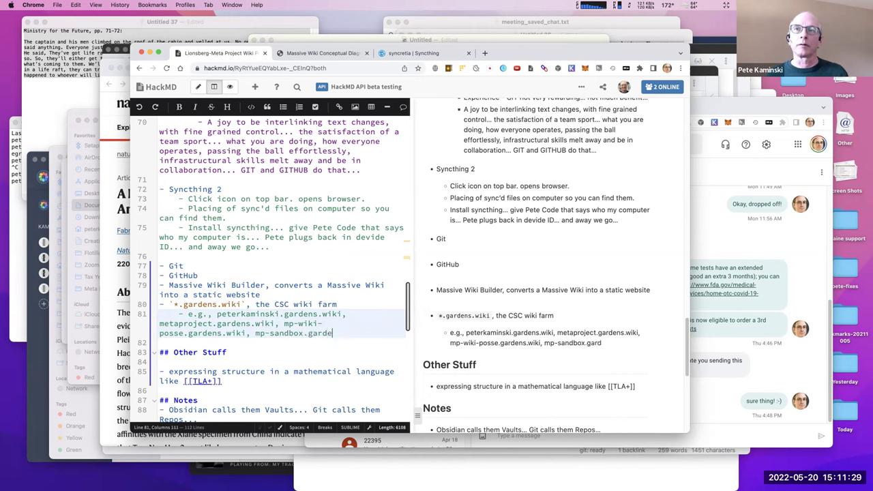
{"action": "type", "text": "wiki"}
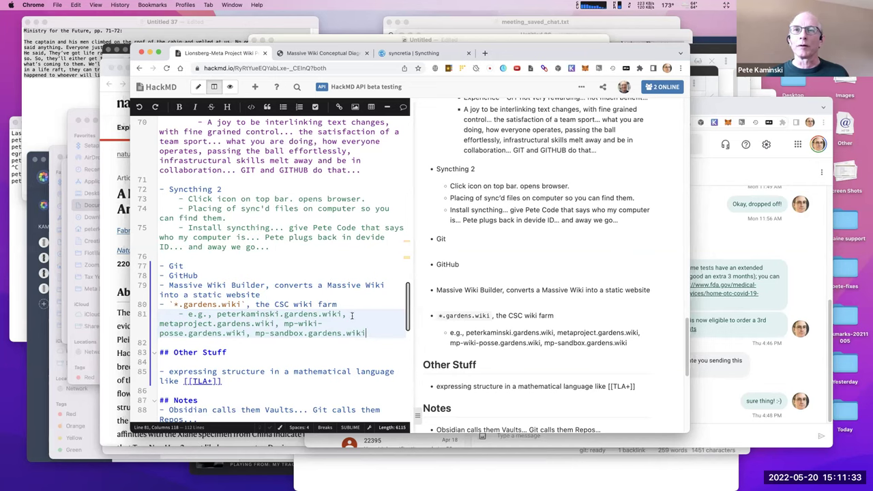
Break metaproject.gardens.wiki and mp-wiki-posse.gardens.wiki out of the comma-separated wiki farm examples onto their own sub-bullets.
{"action": "left_click_drag", "start_coordinate": [342, 314], "coordinate": [346, 315]}
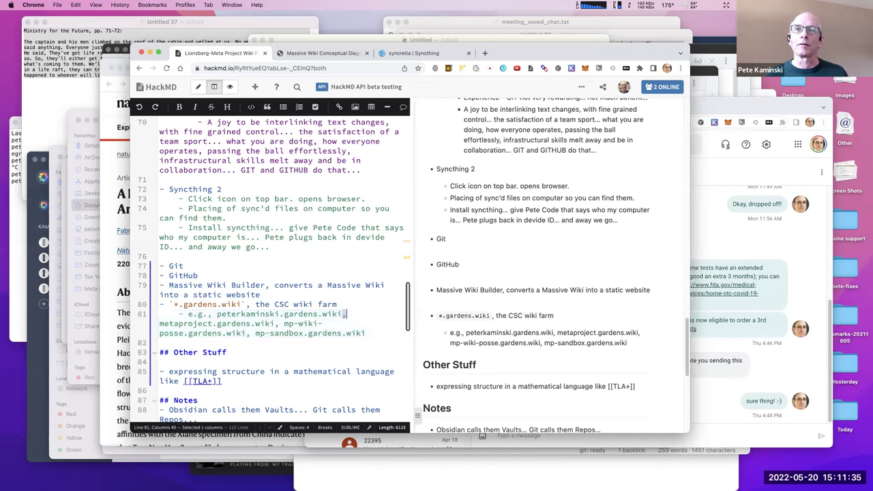
{"action": "key", "text": "Return"}
{"action": "type", "text": "-"}
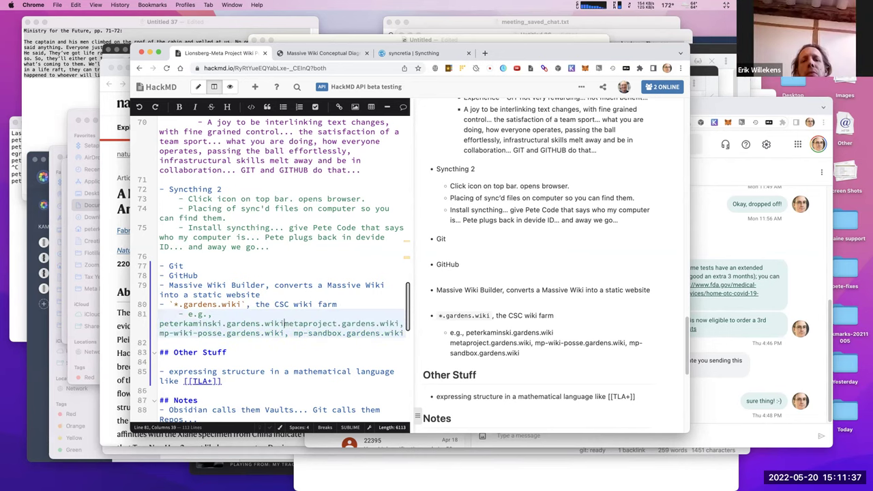
{"action": "left_click", "coordinate": [315, 324]}
{"action": "key", "text": "BackSpace"}
{"action": "key", "text": "BackSpace"}
{"action": "key", "text": "Return"}
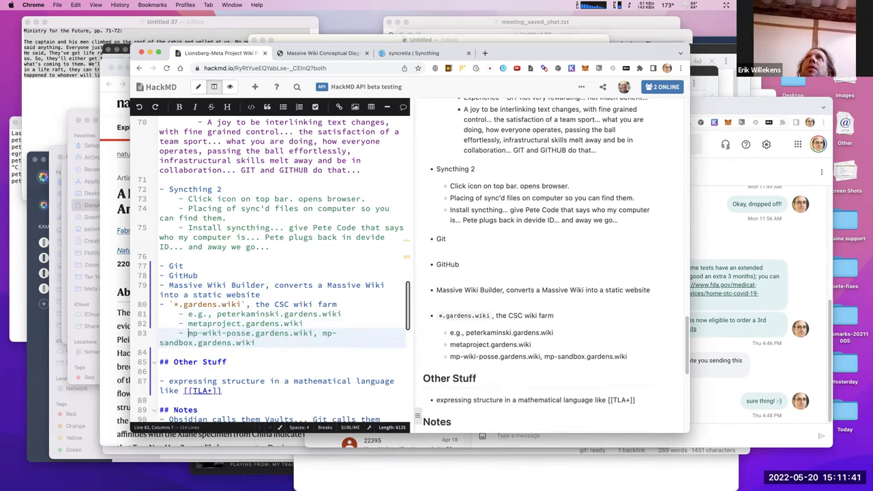
Put mp-sandbox.gardens.wiki on its own sub-bullet, removing the comma after mp-wiki-posse.gardens.wiki.
{"action": "left_click", "coordinate": [322, 333]}
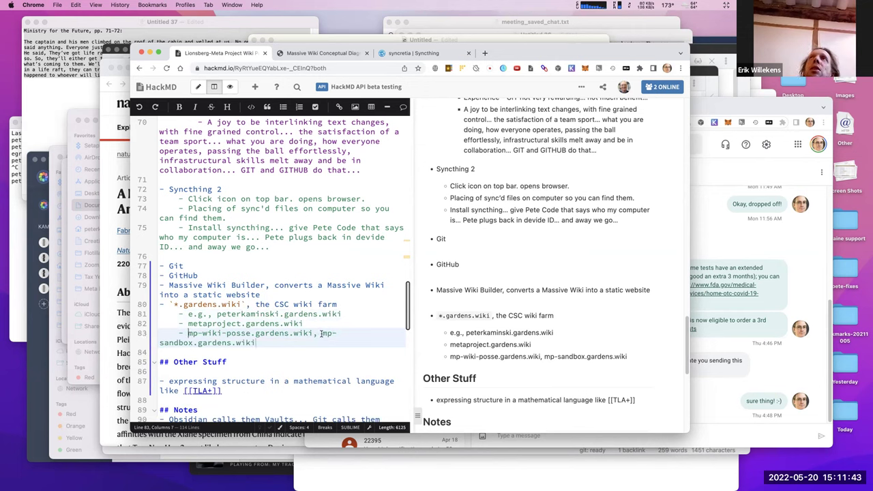
{"action": "key", "text": "BackSpace"}
{"action": "key", "text": "BackSpace"}
{"action": "key", "text": "Return"}
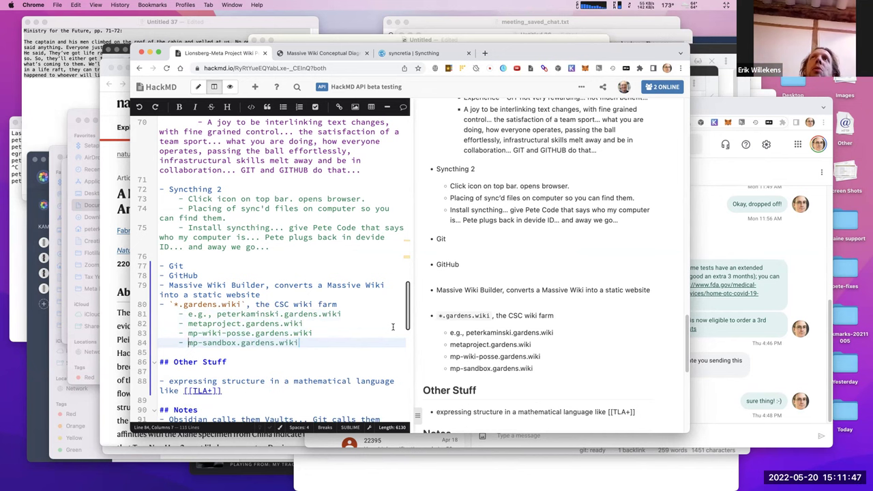
{"action": "key", "text": "Home"}
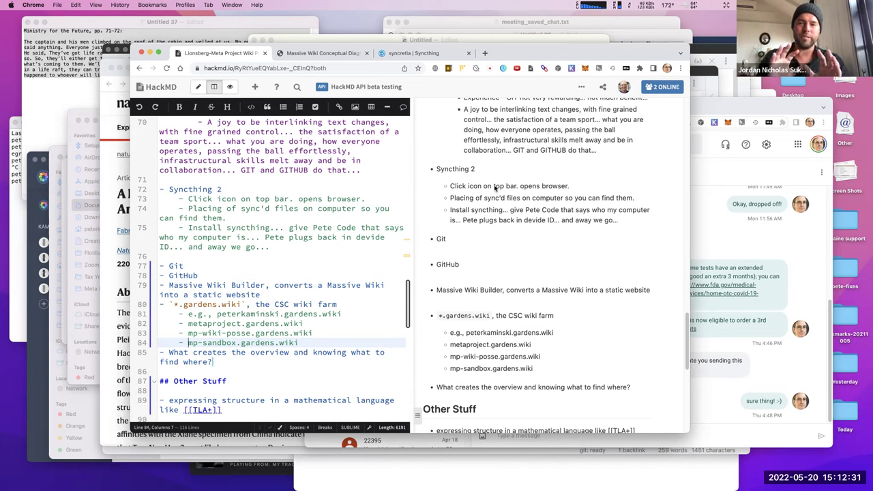
{"action": "mouse_move", "coordinate": [610, 53]}
{"action": "left_mouse_down"}
{"action": "mouse_move", "coordinate": [603, 35]}
{"action": "mouse_move", "coordinate": [612, 49]}
{"action": "left_mouse_up"}
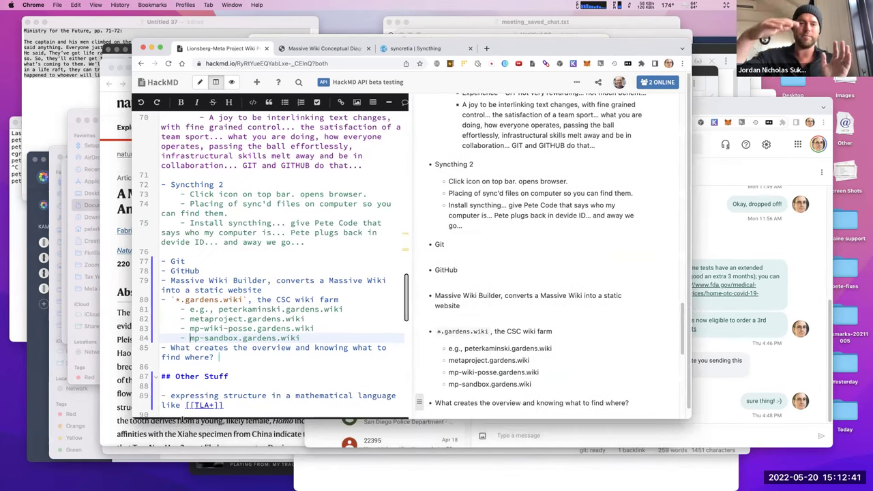
{"action": "scroll", "coordinate": [182, 423], "scroll_direction": "down", "scroll_amount": 3}
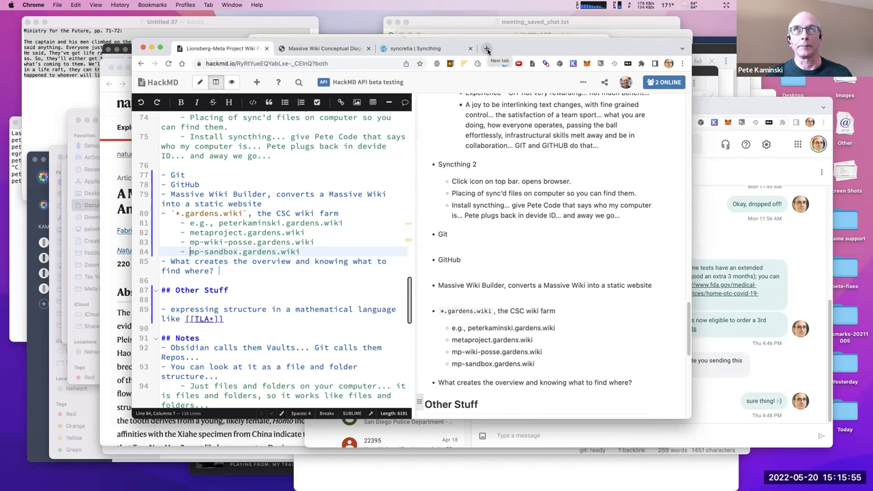
Review the Dawn of Everything Book Circle home page at doe.bookcircle.academy in a new browser tab, including its public Hypothesis annotations.
{"action": "left_click", "coordinate": [487, 49]}
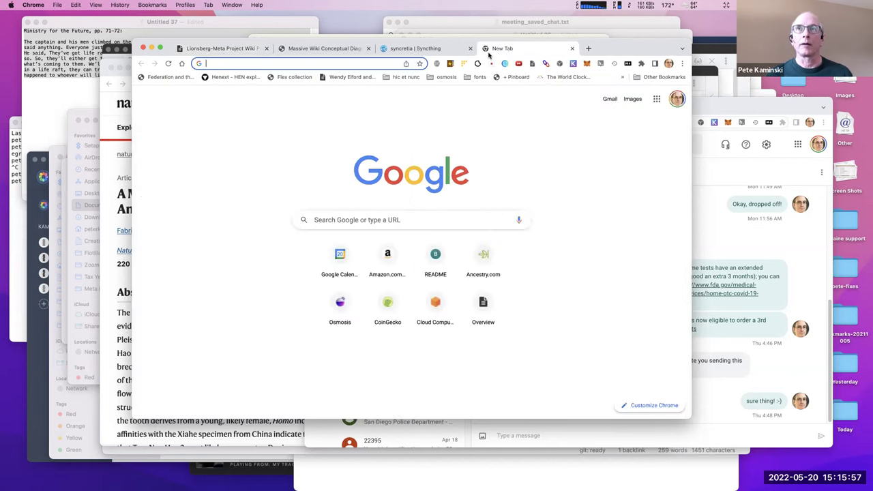
{"action": "type", "text": "do"}
{"action": "key", "text": "Return"}
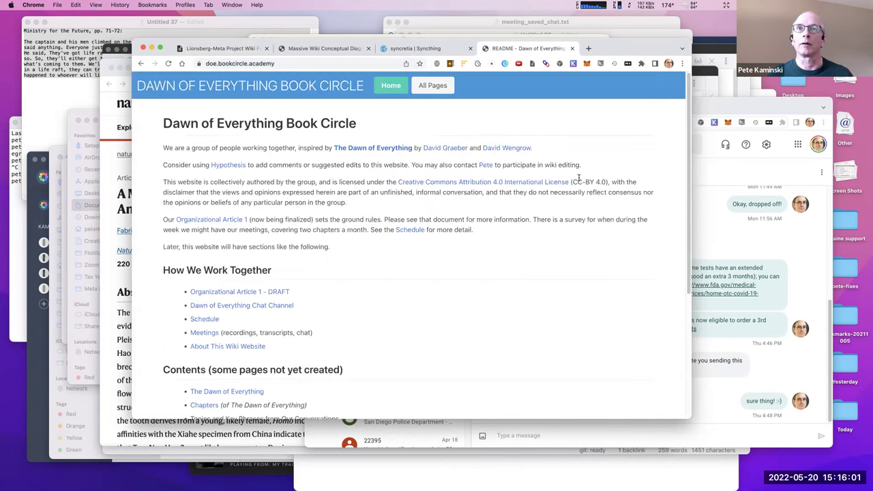
{"action": "scroll", "coordinate": [525, 314], "scroll_direction": "down", "scroll_amount": 2}
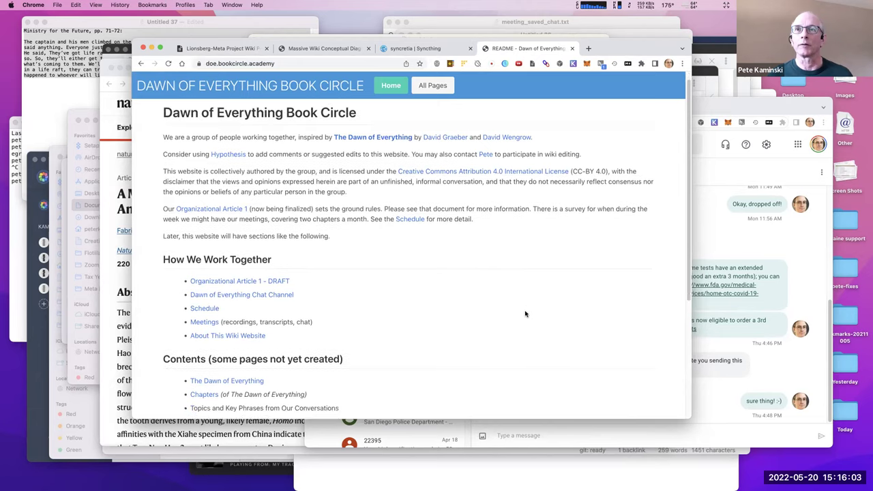
{"action": "scroll", "coordinate": [525, 313], "scroll_direction": "down", "scroll_amount": 5}
{"action": "scroll", "coordinate": [524, 314], "scroll_direction": "up", "scroll_amount": 6}
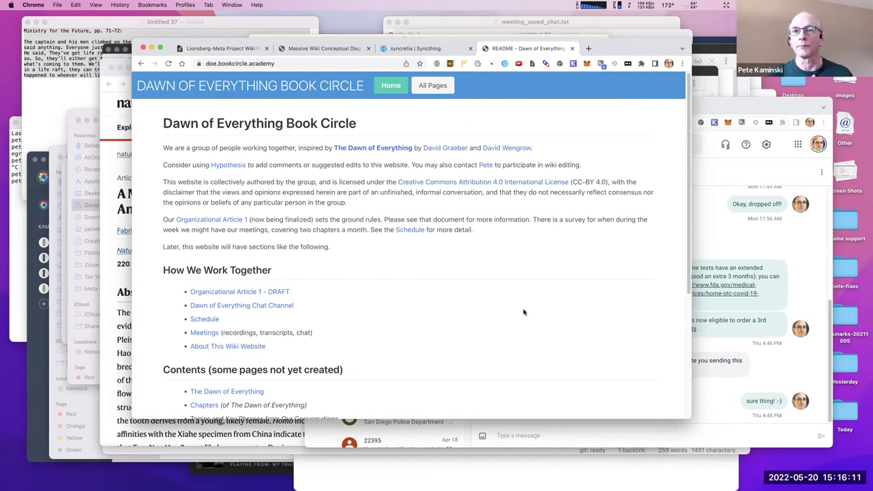
{"action": "scroll", "coordinate": [524, 334], "scroll_direction": "down", "scroll_amount": 1}
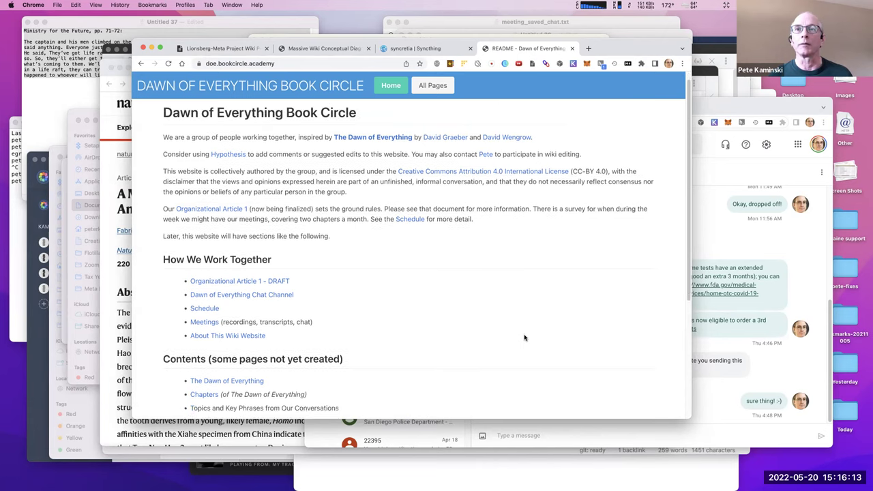
{"action": "scroll", "coordinate": [524, 334], "scroll_direction": "up", "scroll_amount": 1}
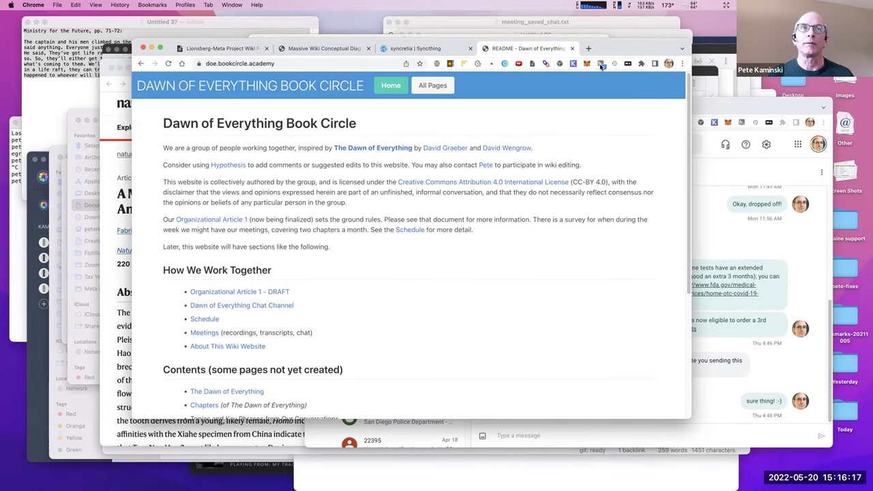
{"action": "left_click", "coordinate": [601, 65]}
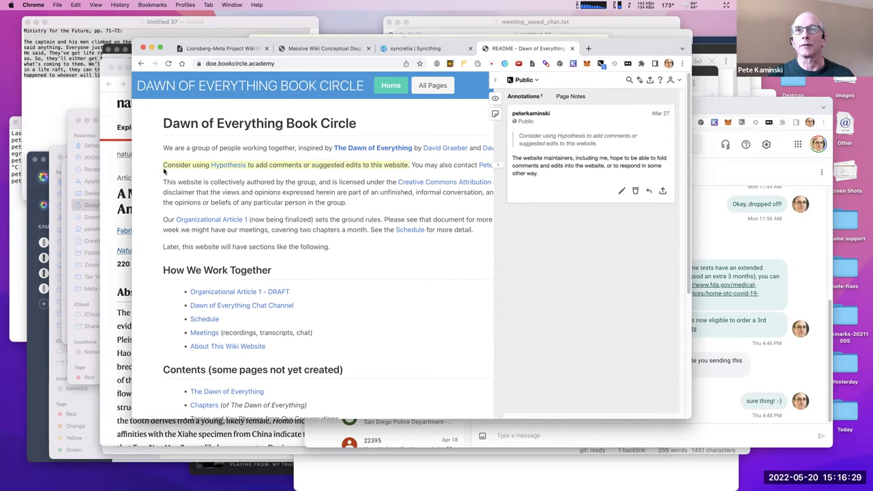
{"action": "left_click", "coordinate": [334, 174]}
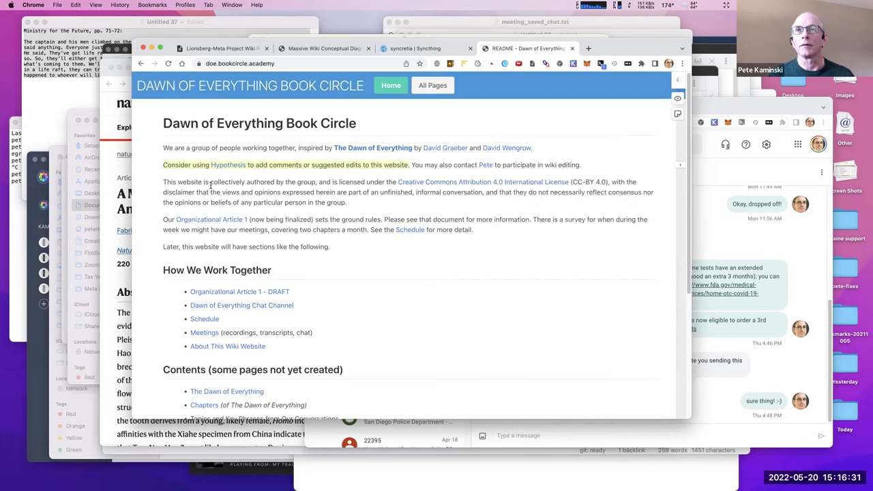
Try annotating the phrase "collectively authored by the group" with the public comment "Who is this group? I want to know names!" and discard the draft.
{"action": "mouse_move", "coordinate": [210, 181]}
{"action": "left_mouse_down"}
{"action": "mouse_move", "coordinate": [317, 183]}
{"action": "mouse_move", "coordinate": [209, 182]}
{"action": "left_mouse_up"}
{"action": "left_click", "coordinate": [313, 182]}
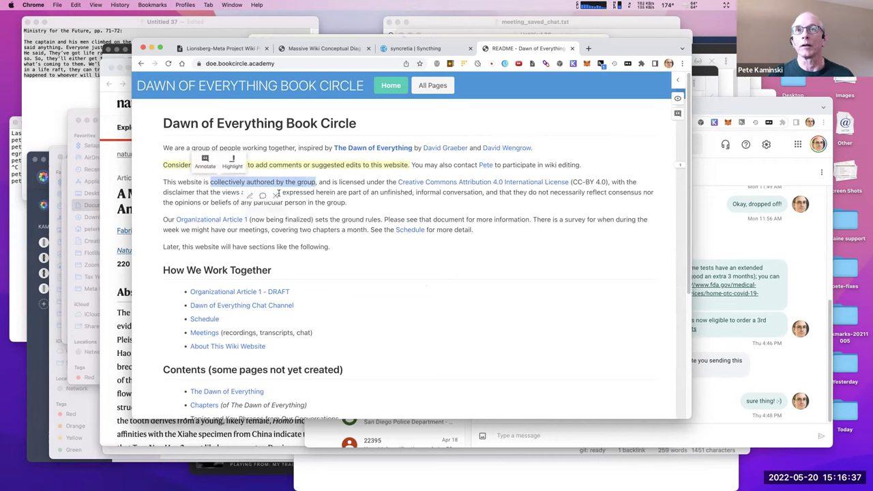
{"action": "left_click", "coordinate": [208, 166]}
{"action": "type", "text": "Whi"}
{"action": "type", "text": "o "}
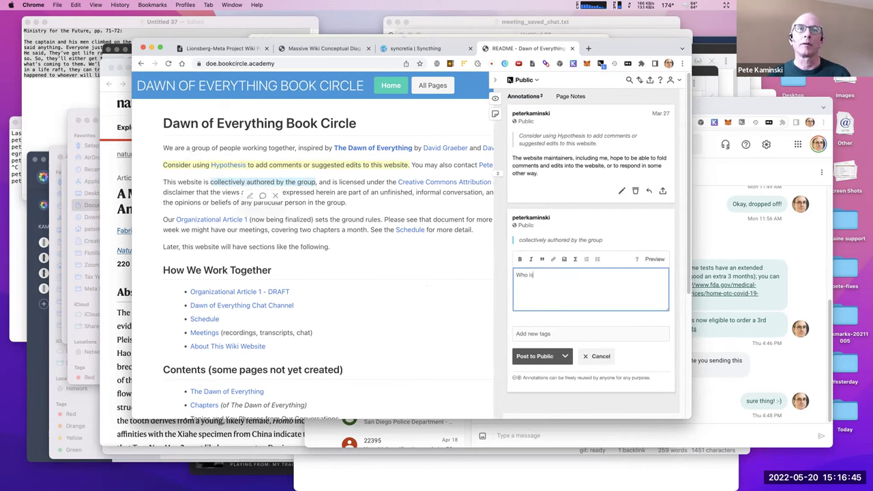
{"action": "type", "text": "is this group?  I want to know"}
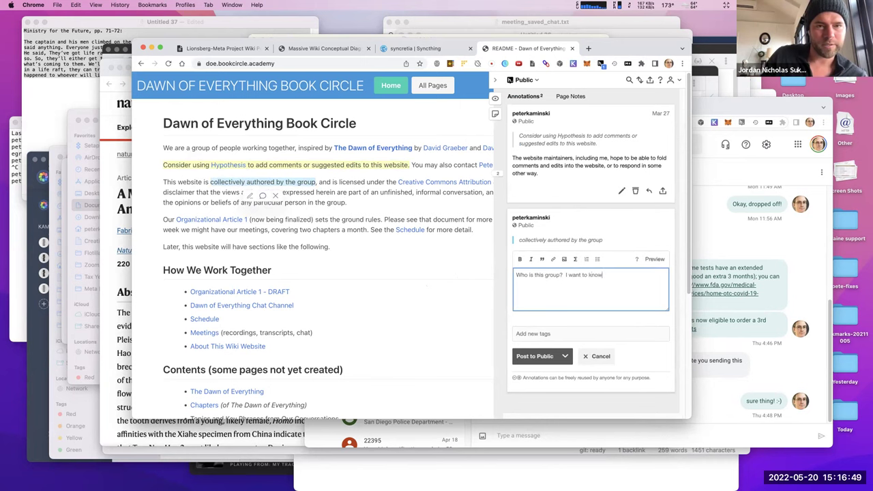
{"action": "type", "text": " names!"}
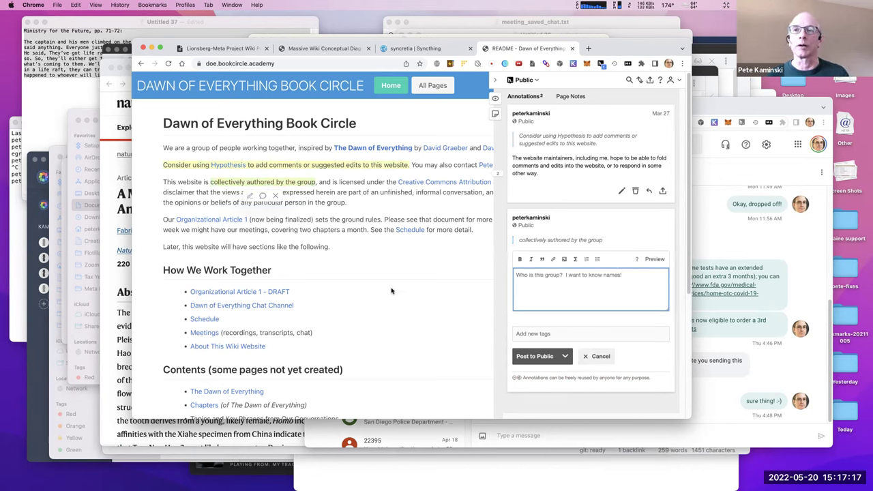
{"action": "left_click", "coordinate": [589, 359]}
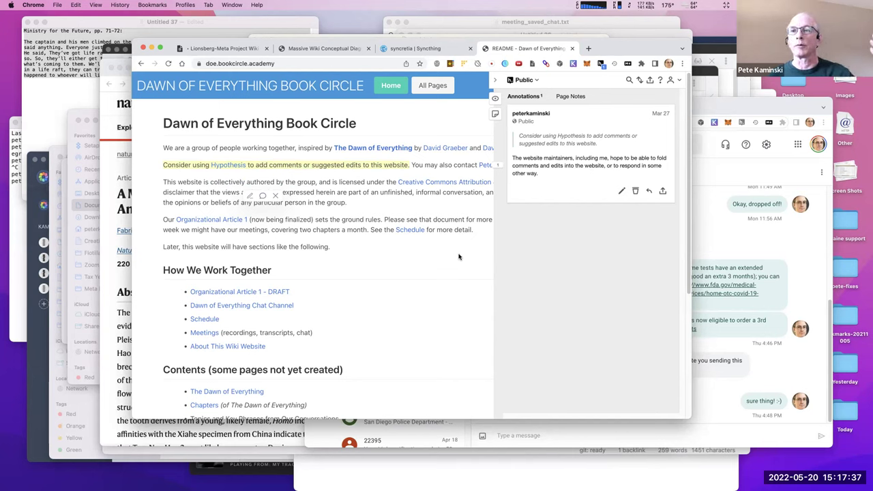
Highlight the existing annotation's text about folding comments and edits into the website, and collapse the annotation sidebar.
{"action": "triple_click", "coordinate": [530, 169]}
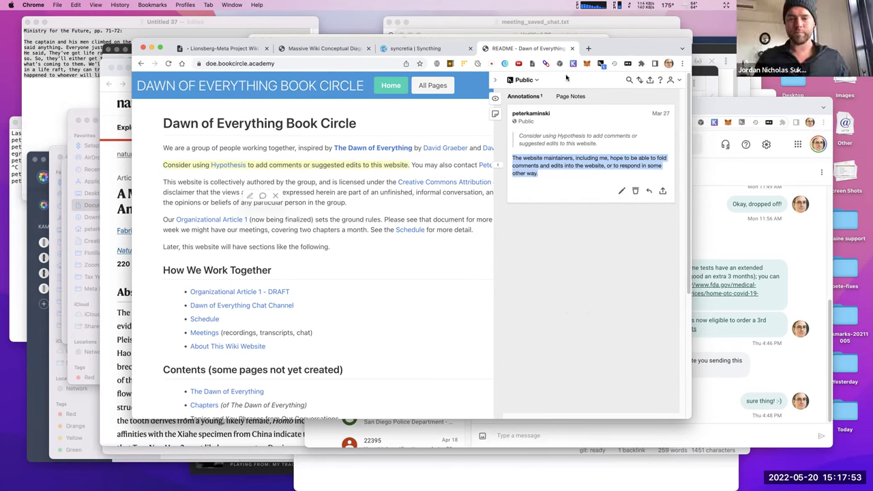
{"action": "left_click", "coordinate": [494, 80]}
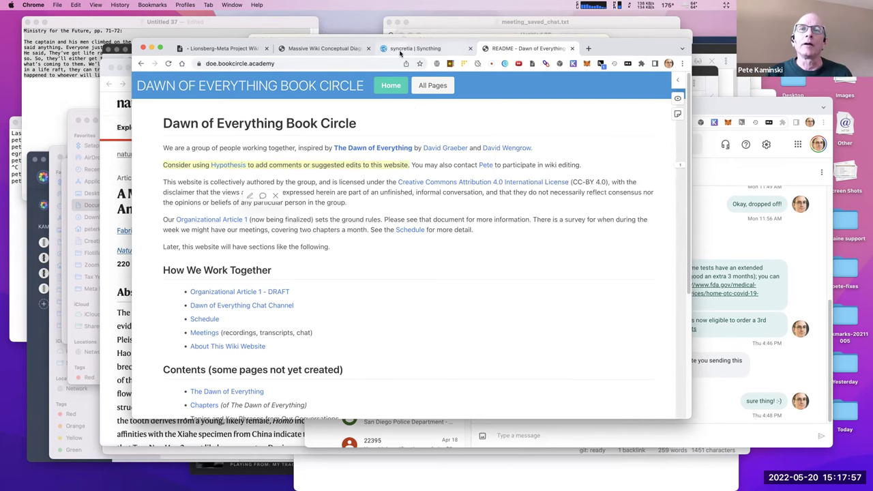
Open the Syncthing website, syncthing.org, in a new browser tab.
{"action": "left_click", "coordinate": [588, 48]}
{"action": "type", "text": "syncthing.org"}
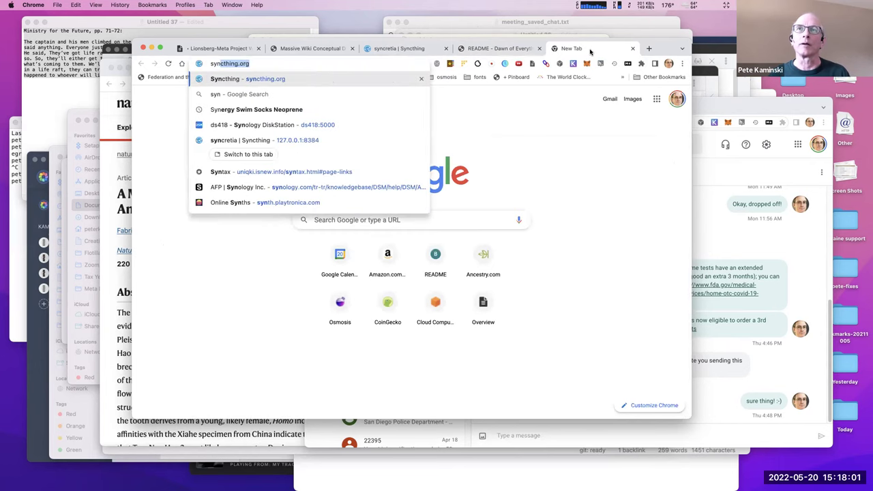
{"action": "key", "text": "Return"}
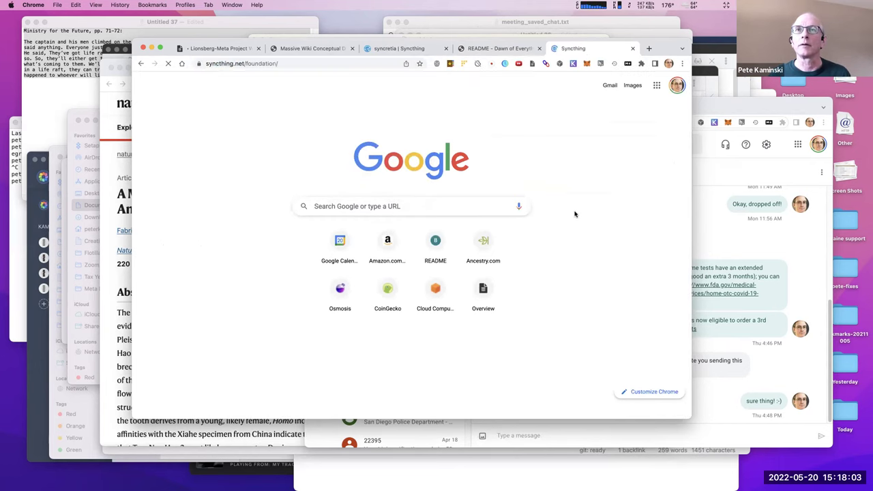
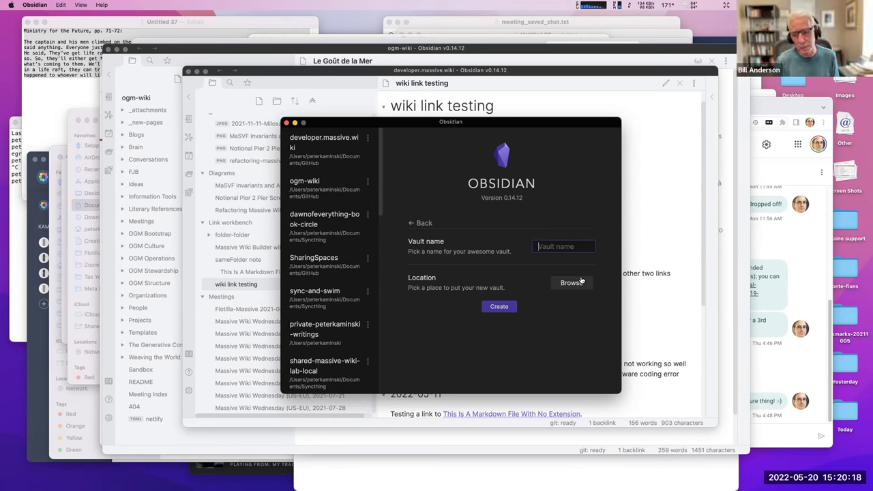
Name the new Obsidian vault "Meta Project Sandbox".
{"action": "type", "text": "Meta "}
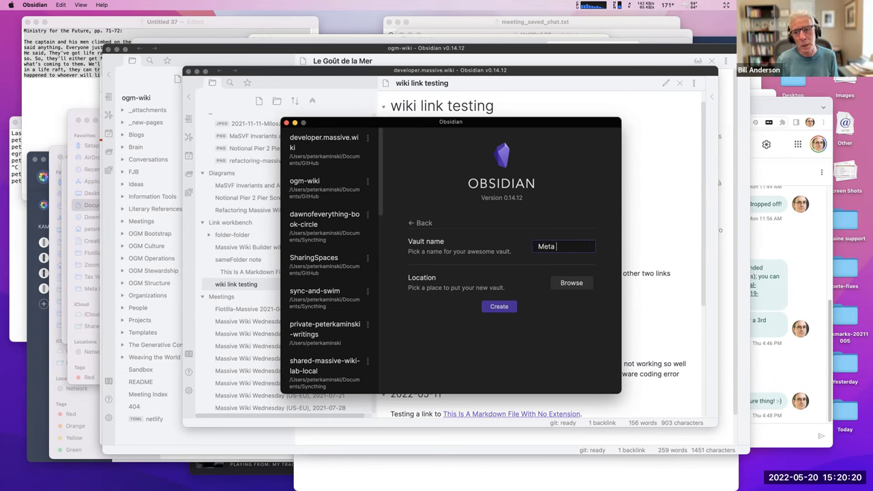
{"action": "type", "text": "Por"}
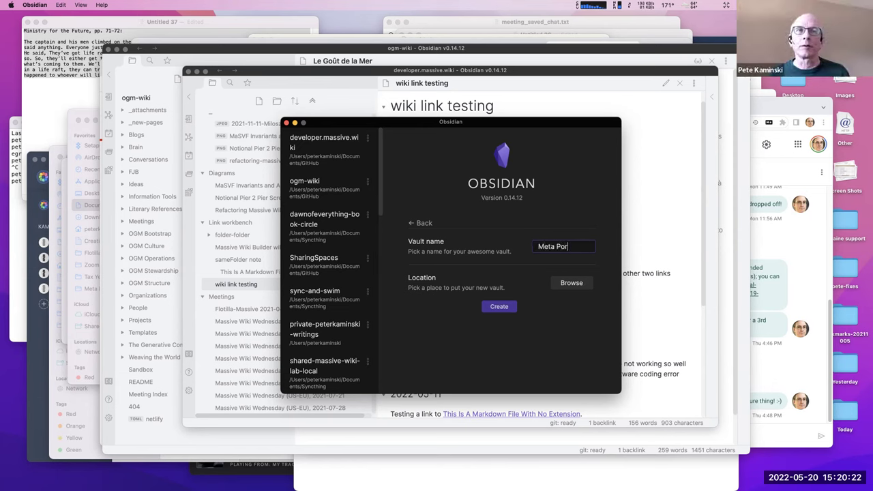
{"action": "type", "text": "ject Sandbox"}
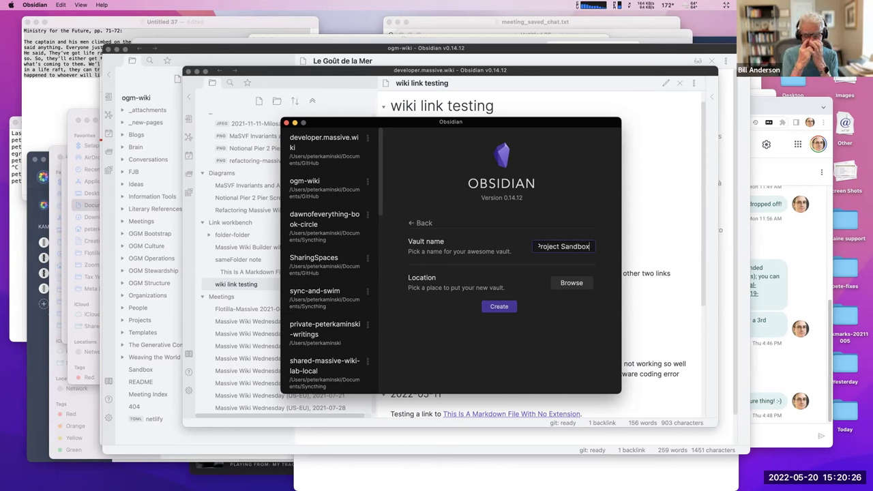
{"action": "left_click", "coordinate": [577, 283]}
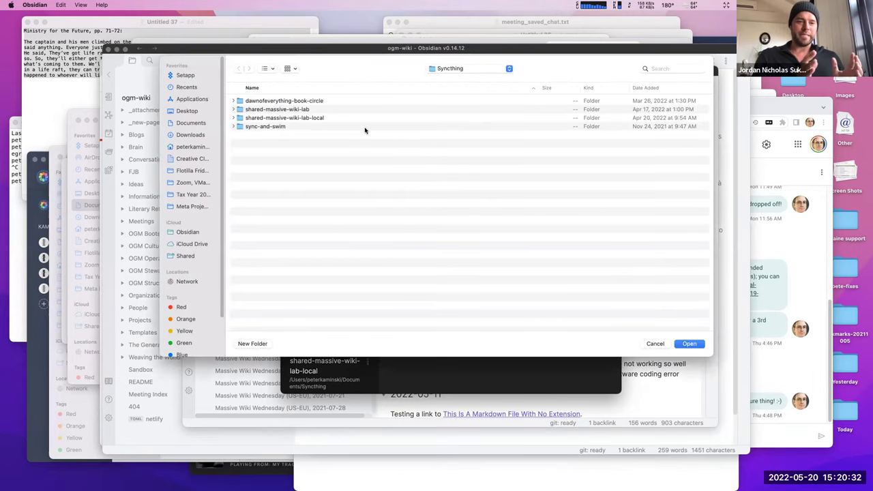
{"action": "left_click_drag", "start_coordinate": [371, 62], "coordinate": [349, 36]}
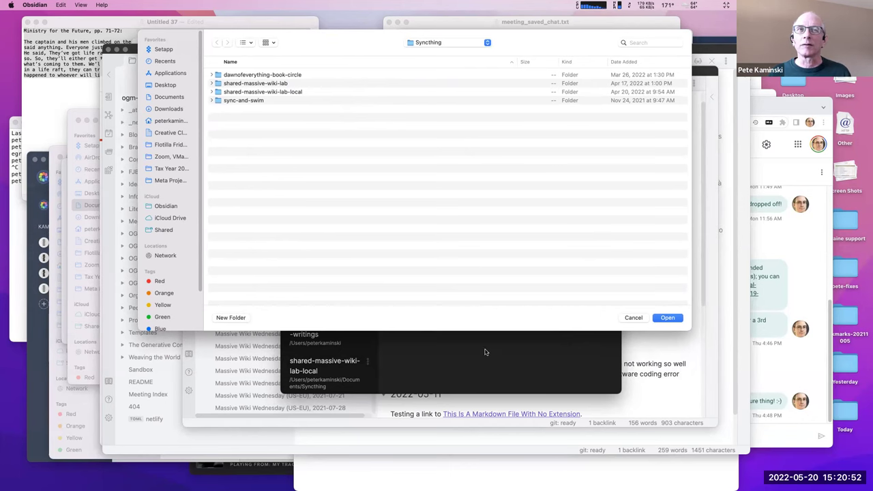
{"action": "left_click", "coordinate": [633, 317]}
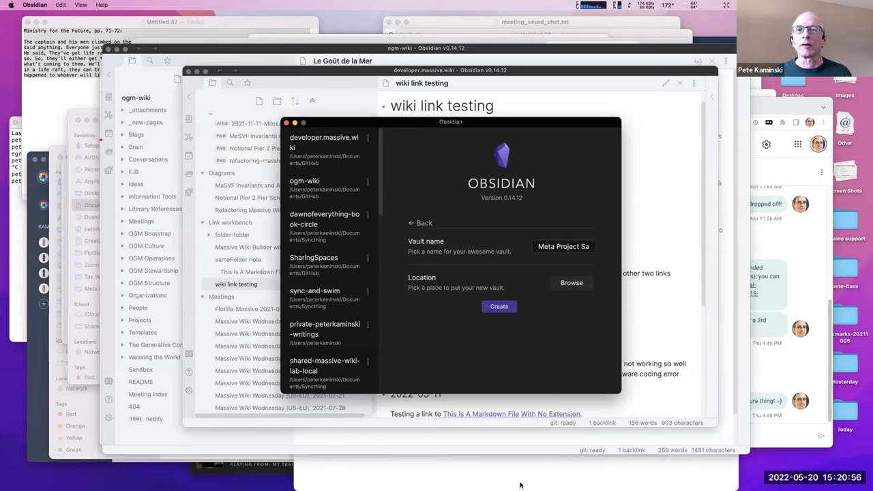
Switch to iTerm, change the working directory to ~/Documents/Syncthing, and list its contents.
{"action": "mouse_move", "coordinate": [488, 484]}
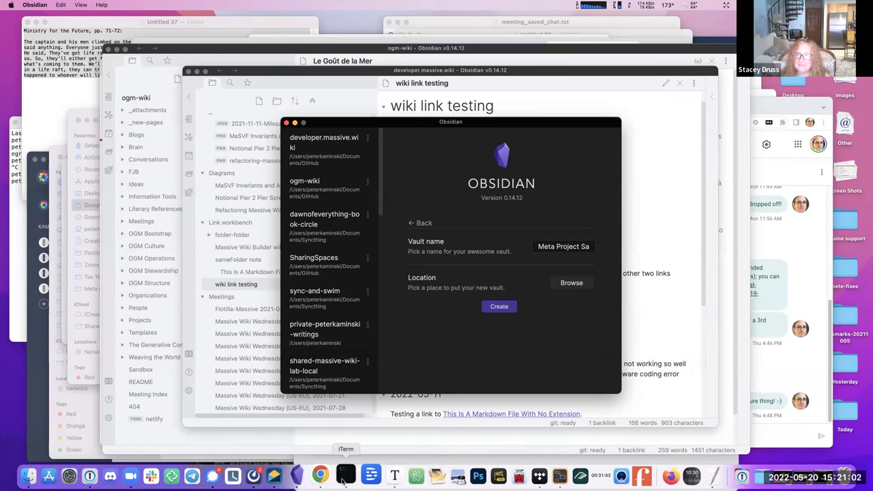
{"action": "left_click", "coordinate": [345, 477]}
{"action": "type", "text": "cd "}
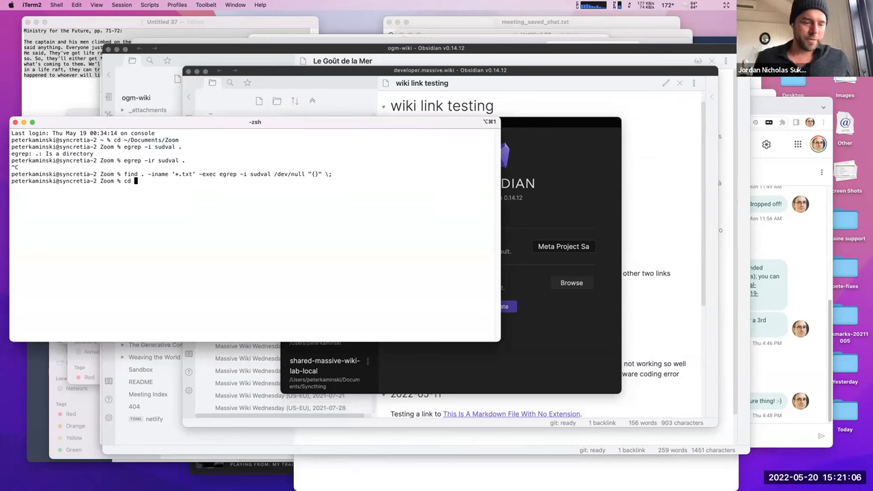
{"action": "type", "text": "~/Documents"}
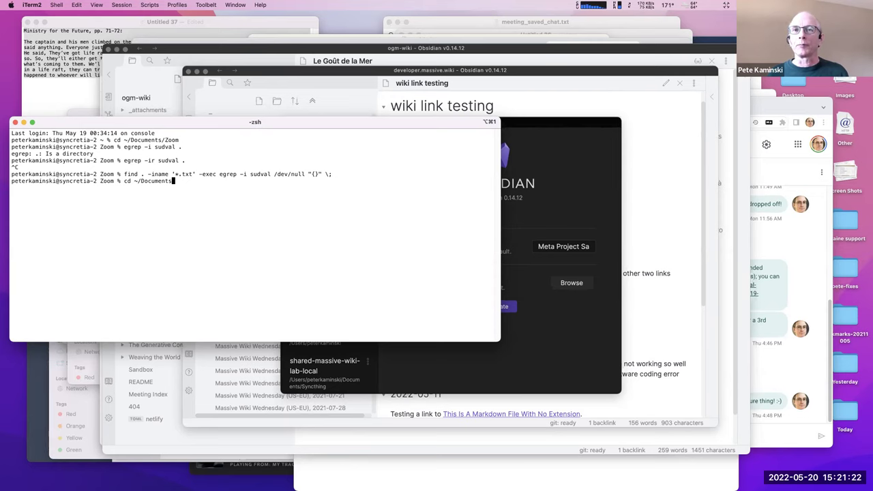
{"action": "type", "text": "/Syncthing"}
{"action": "key", "text": "Return"}
{"action": "type", "text": "ls"}
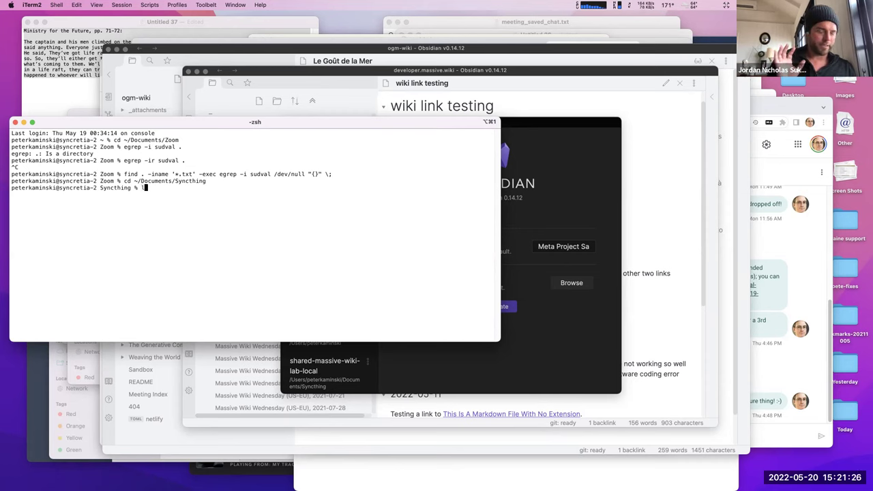
{"action": "key", "text": "Return"}
Create a folder named "Meta Project Sandbox" in the Syncthing directory with mkdir.
{"action": "type", "text": "mkdir"}
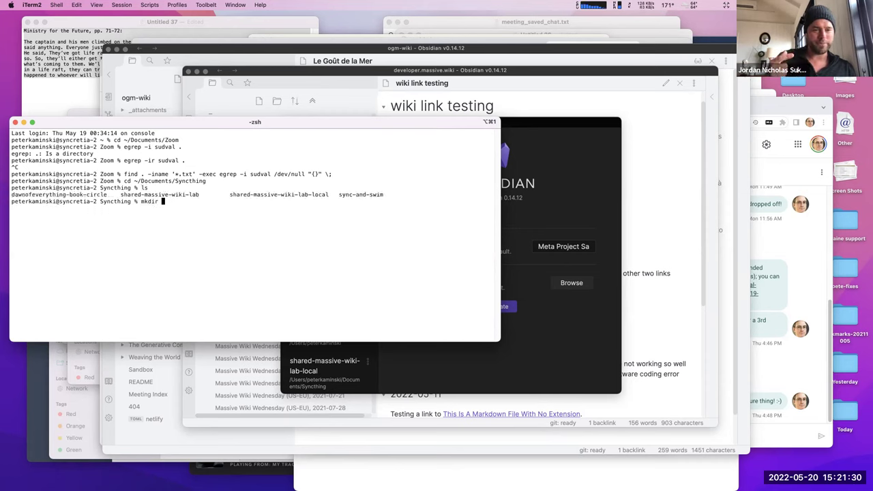
{"action": "left_click_drag", "start_coordinate": [351, 121], "coordinate": [544, 89]}
{"action": "type", "text": "\"Meta Project W"}
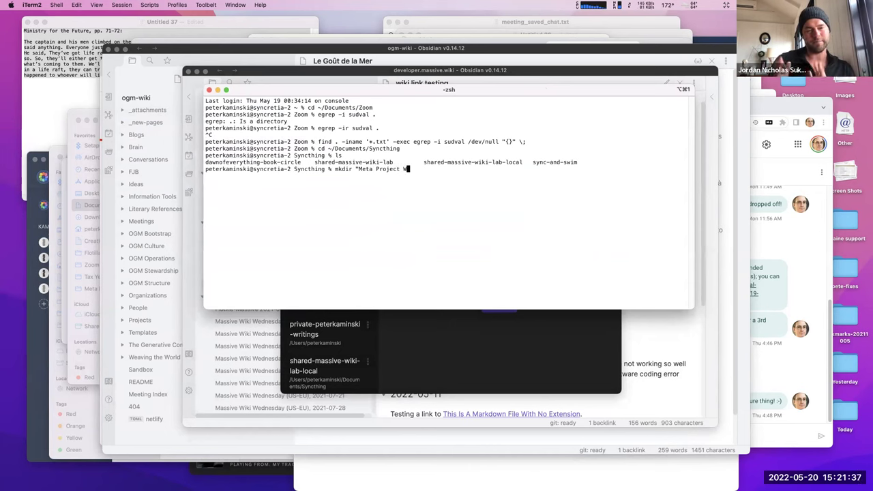
{"action": "key", "text": "BackSpace"}
{"action": "type", "text": "Sandbox\""}
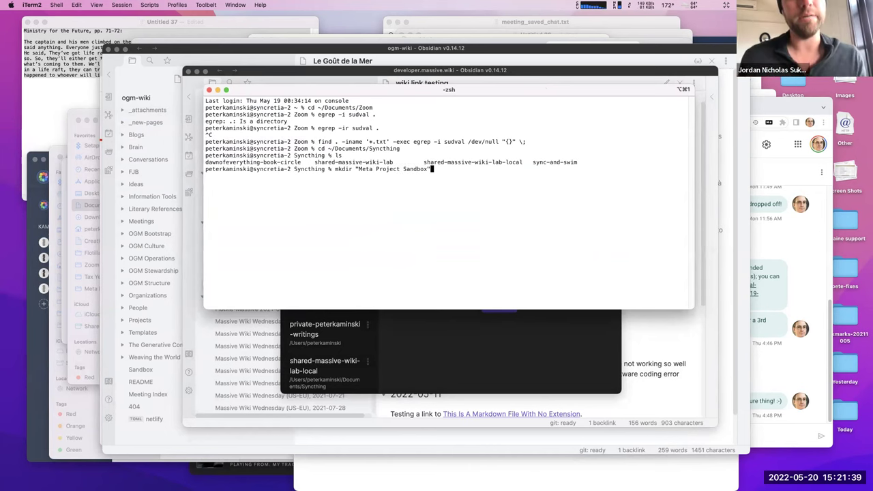
{"action": "key", "text": "Return"}
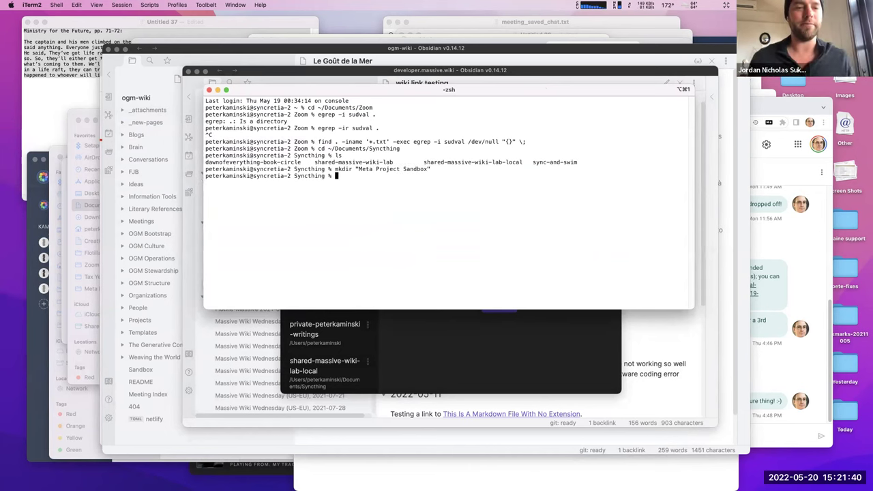
Create a second sandbox folder in the Syncthing directory with mkdir, named after the two collaborators' first names plus "Sandbox".
{"action": "type", "text": "mkdir \"Jor"}
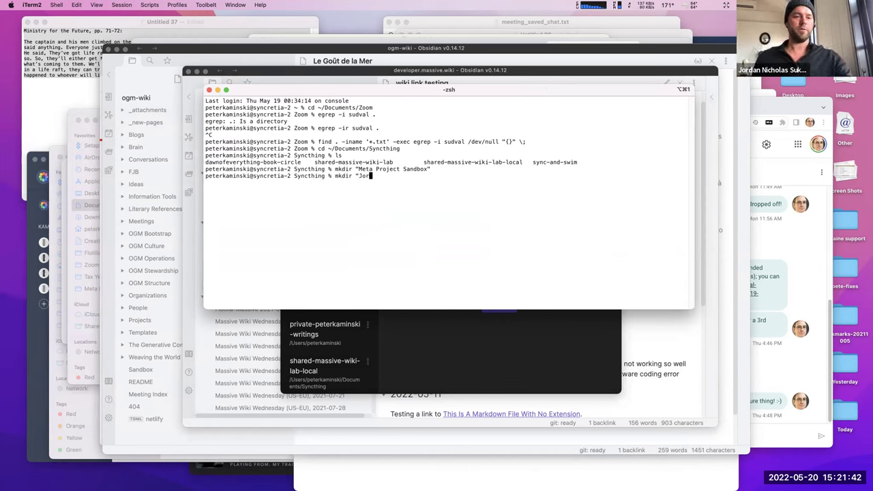
{"action": "type", "text": "dan-Pete "}
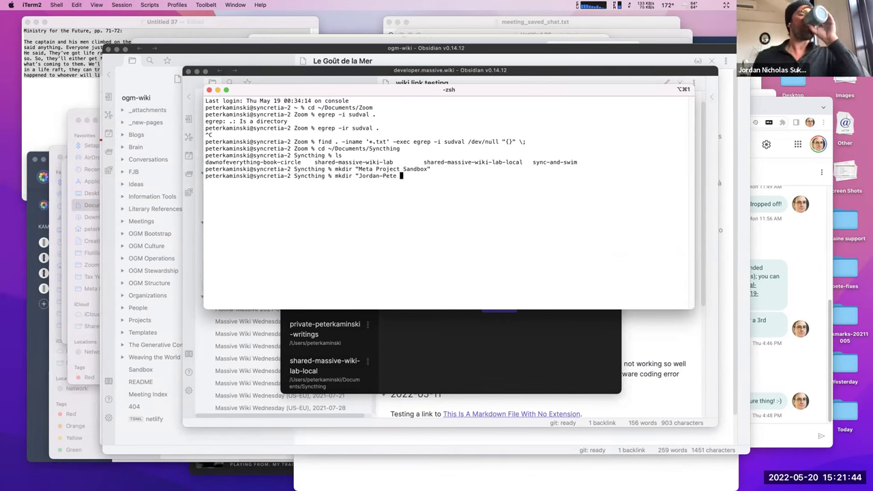
{"action": "type", "text": "Sandb"}
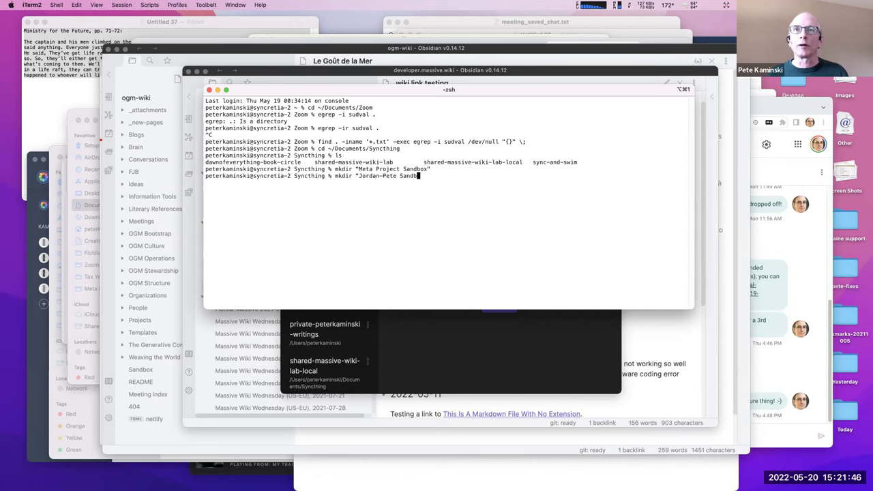
{"action": "type", "text": "b"}
{"action": "type", "text": "x\""}
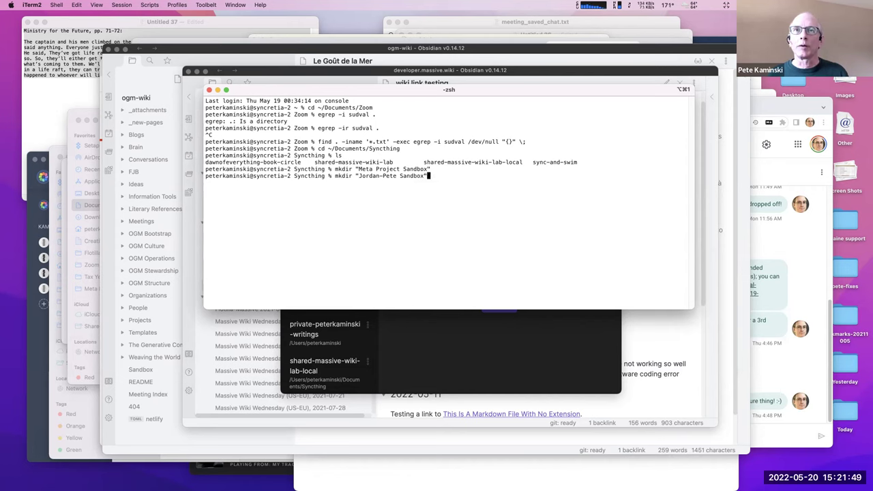
{"action": "key", "text": "Return"}
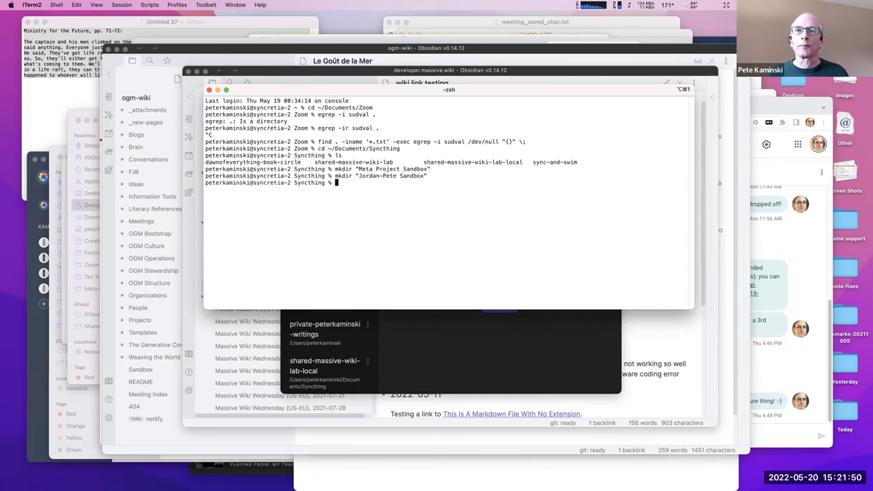
In Obsidian, leave the new-vault form, open the two collaborators' sandbox folder as a vault, and dismiss the Live Preview offer.
{"action": "left_click", "coordinate": [528, 320]}
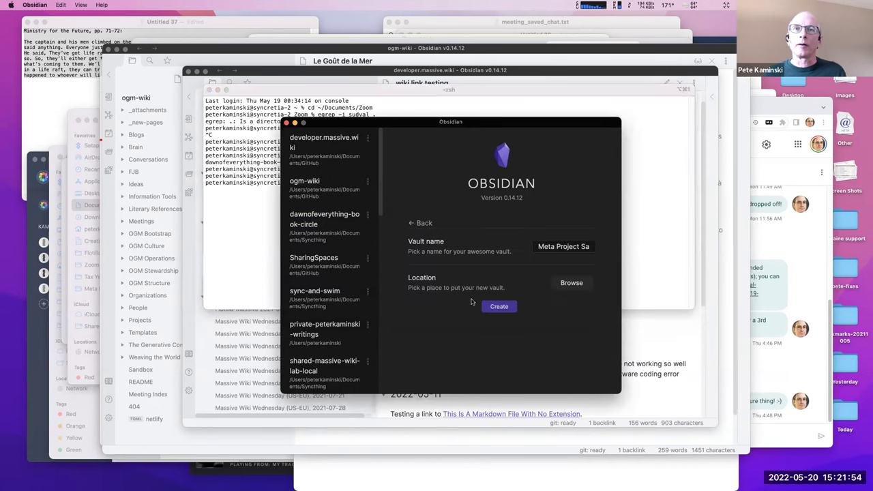
{"action": "left_click", "coordinate": [416, 223]}
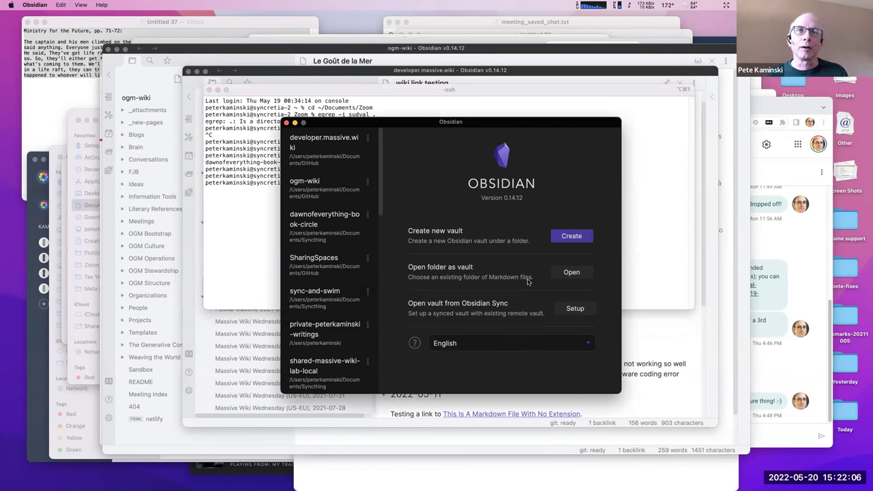
{"action": "left_click", "coordinate": [578, 274]}
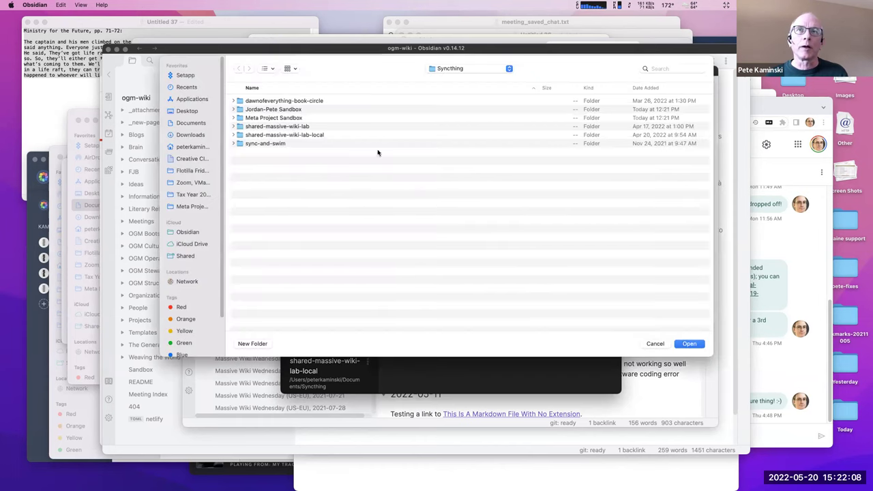
{"action": "left_click", "coordinate": [275, 111]}
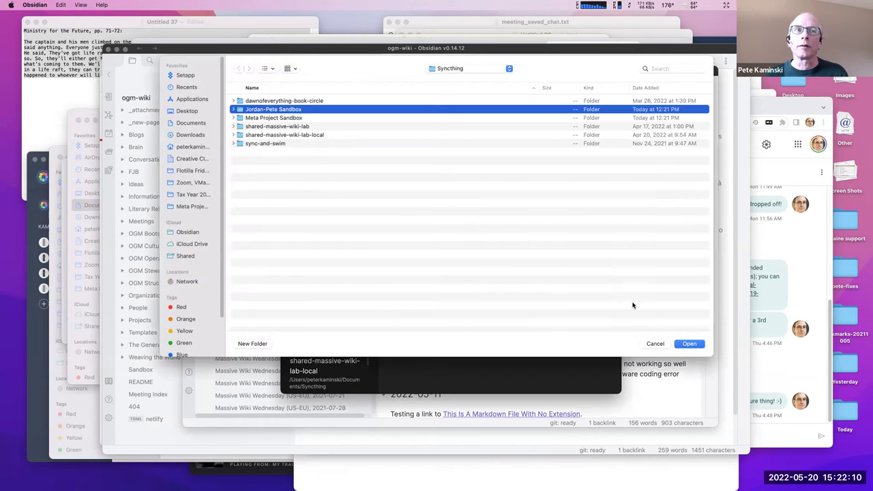
{"action": "left_click", "coordinate": [688, 343]}
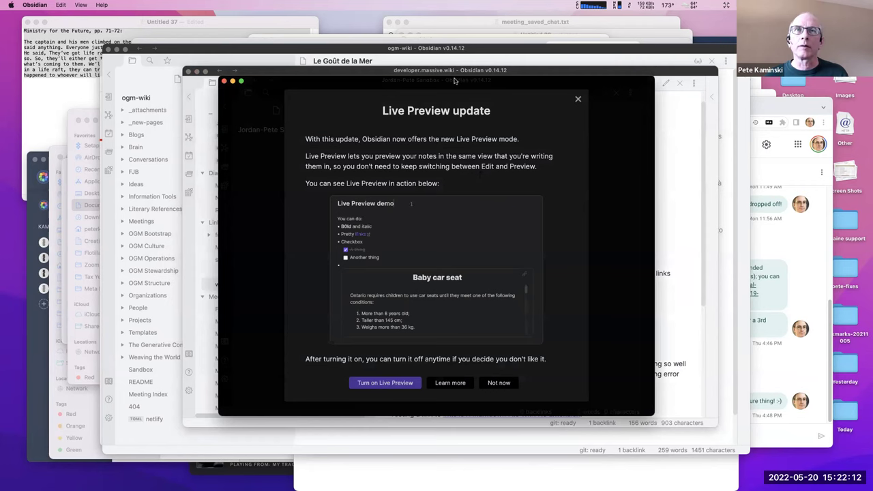
{"action": "left_click_drag", "start_coordinate": [456, 81], "coordinate": [412, 33]}
{"action": "key", "text": "Escape"}
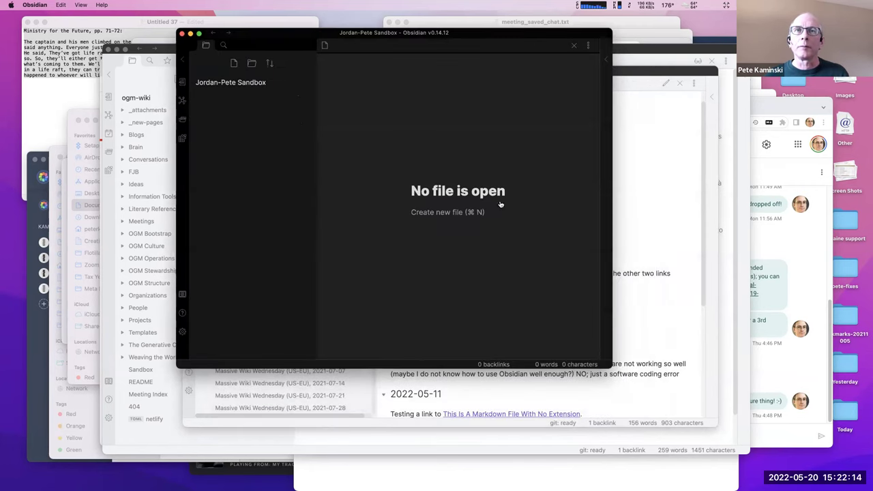
{"action": "left_click_drag", "start_coordinate": [477, 39], "coordinate": [430, 57]}
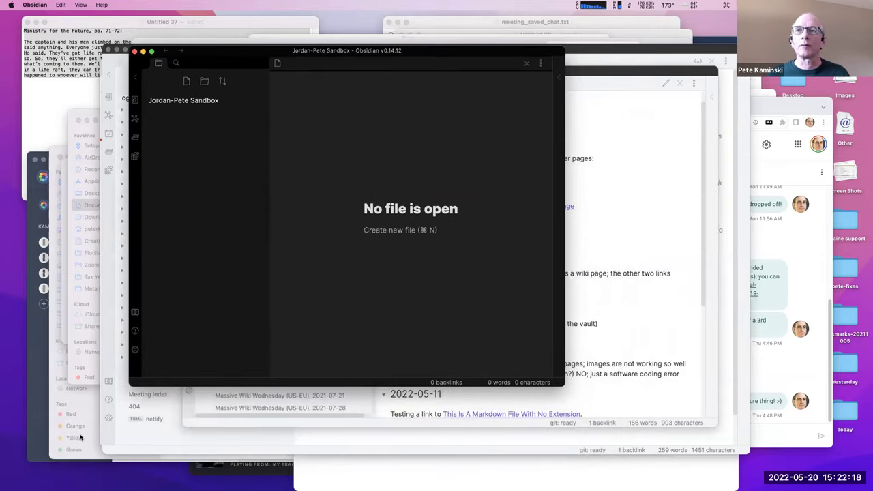
Open the existing Meta Project Sandbox folder as another vault and turn on Live Preview in it.
{"action": "left_click", "coordinate": [135, 314]}
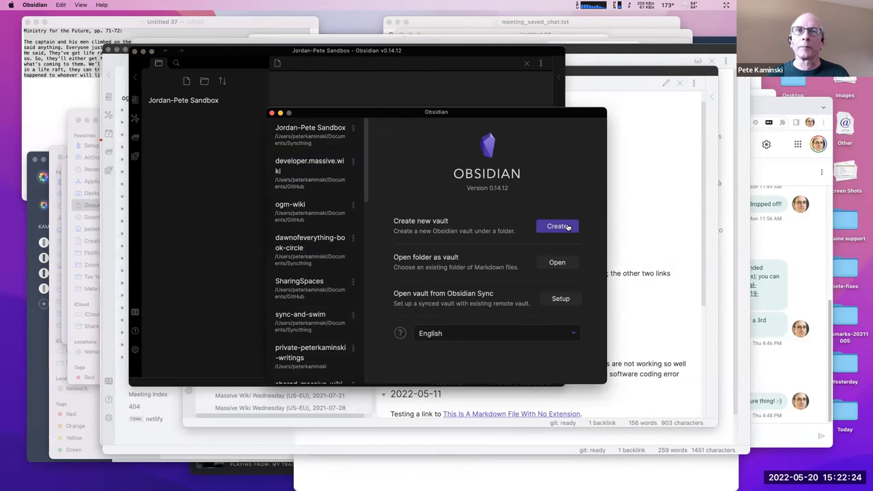
{"action": "left_click", "coordinate": [565, 265]}
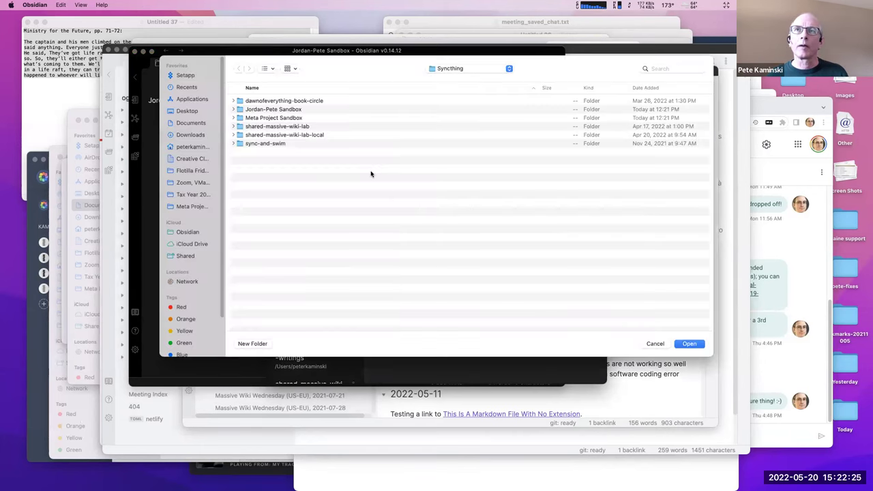
{"action": "left_click", "coordinate": [289, 118]}
{"action": "left_click", "coordinate": [693, 343]}
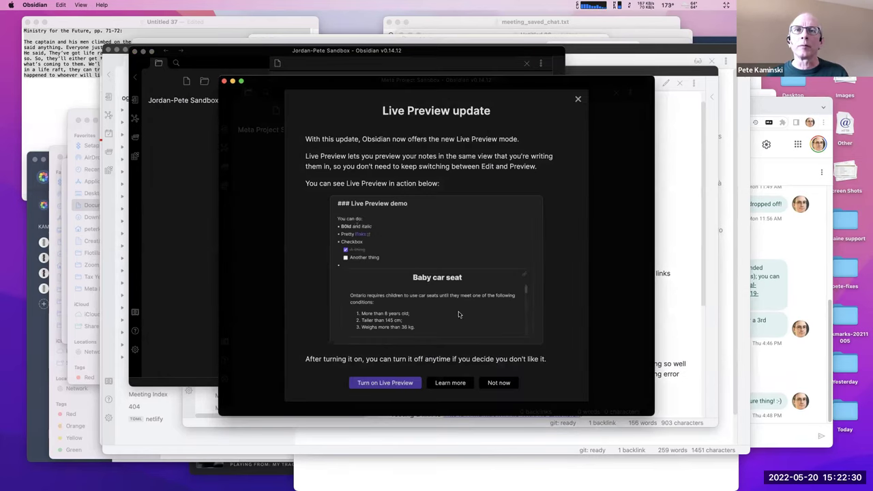
{"action": "left_click", "coordinate": [410, 382]}
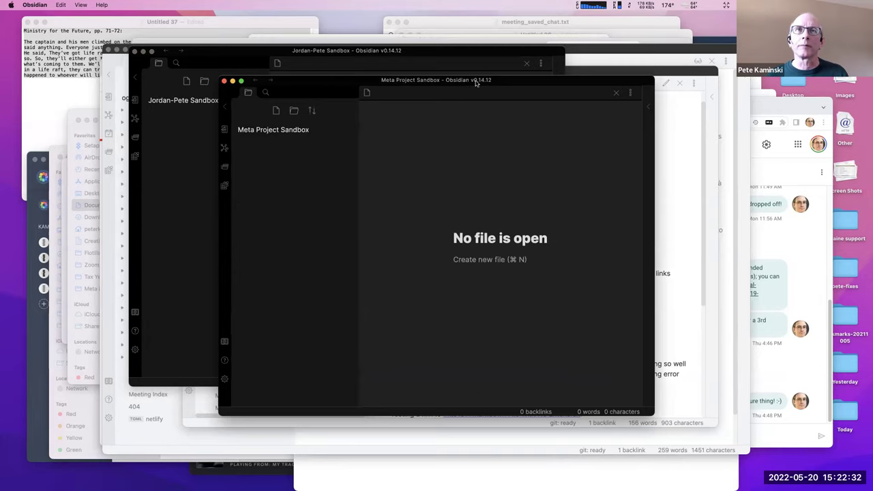
{"action": "left_click_drag", "start_coordinate": [476, 82], "coordinate": [539, 72]}
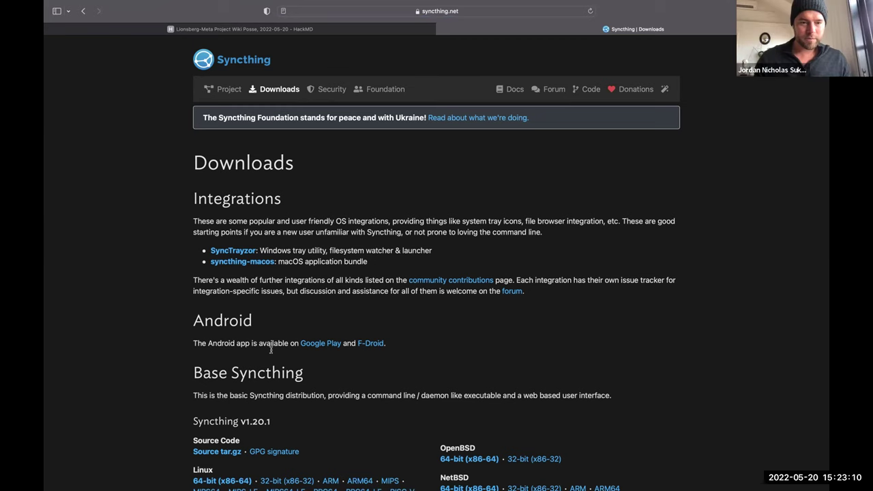
From Syncthing's downloads page, follow syncthing-macos to GitHub and download Syncthing-1.20.1-1.dmg, allowing downloads from github.com.
{"action": "scroll", "coordinate": [271, 350], "scroll_direction": "down", "scroll_amount": 3}
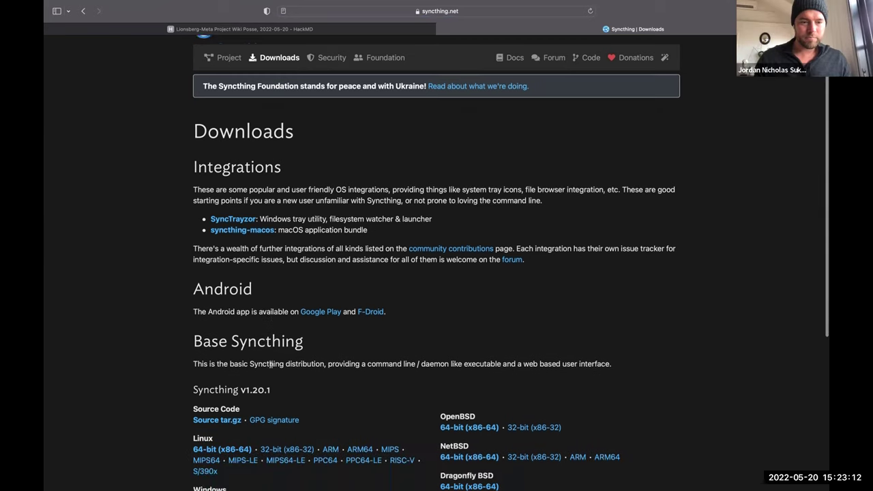
{"action": "scroll", "coordinate": [271, 366], "scroll_direction": "down", "scroll_amount": 5}
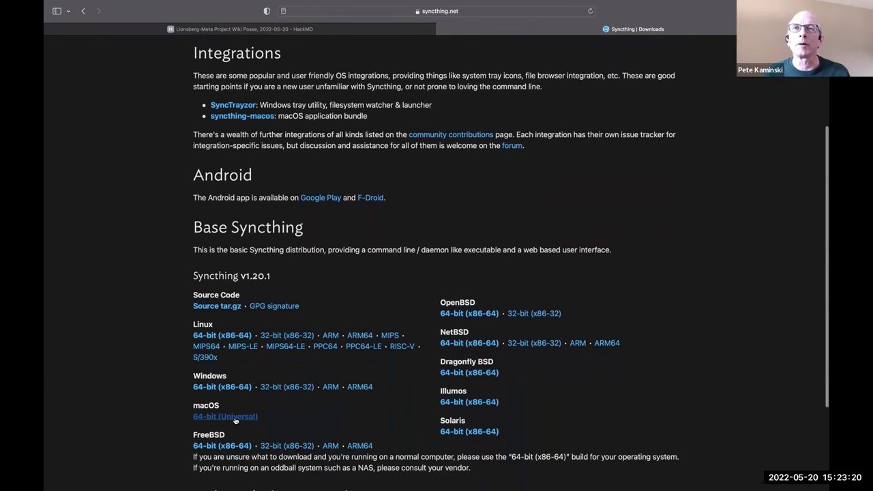
{"action": "scroll", "coordinate": [234, 420], "scroll_direction": "up", "scroll_amount": 3}
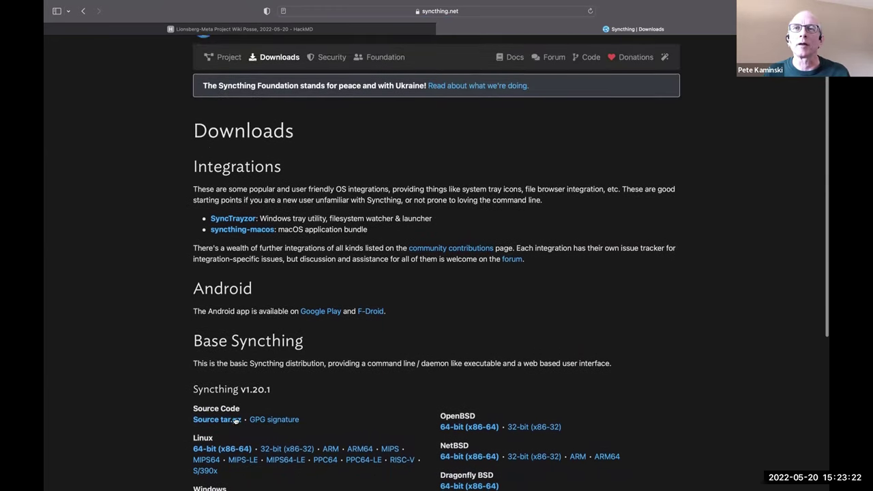
{"action": "left_click", "coordinate": [232, 232]}
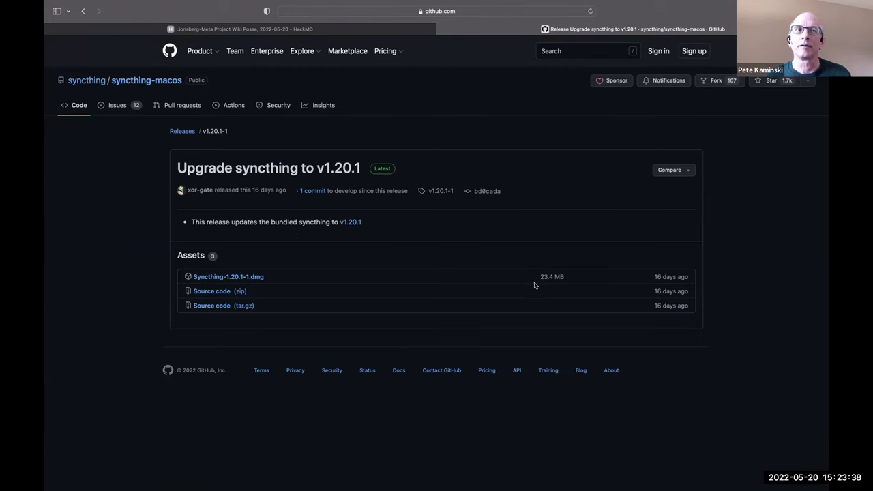
{"action": "left_click", "coordinate": [219, 276]}
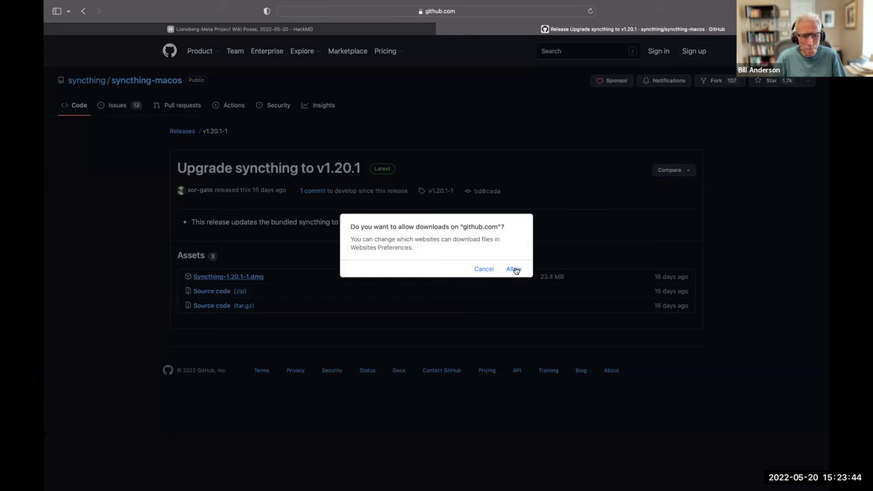
{"action": "left_click", "coordinate": [513, 269]}
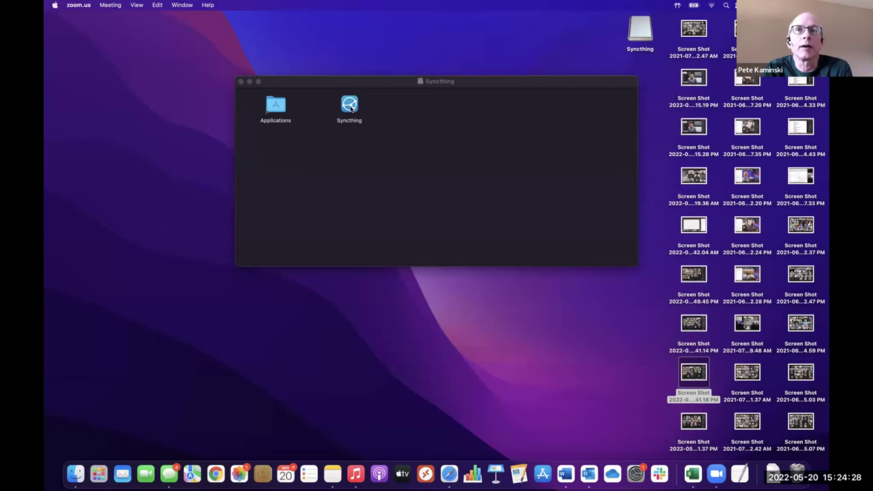
Copy the Syncthing app from the disk image into the Applications folder and open that folder to look through its apps.
{"action": "left_click_drag", "start_coordinate": [350, 107], "coordinate": [273, 107]}
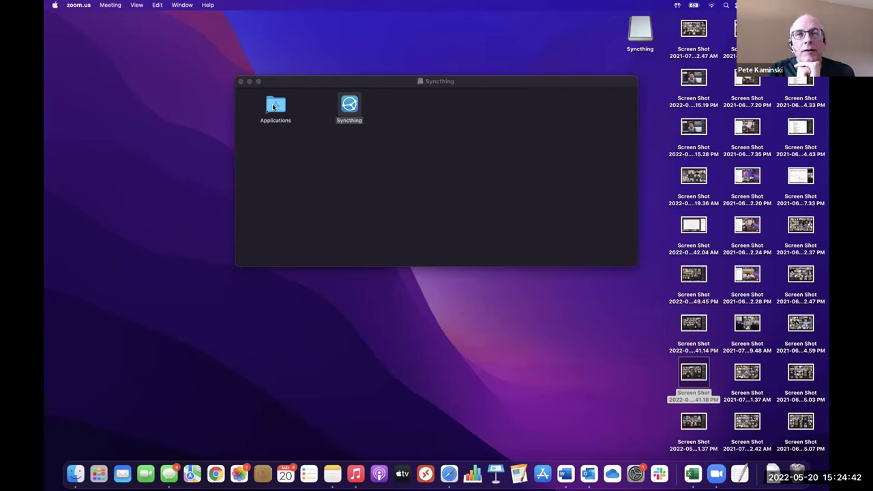
{"action": "left_click", "coordinate": [273, 107]}
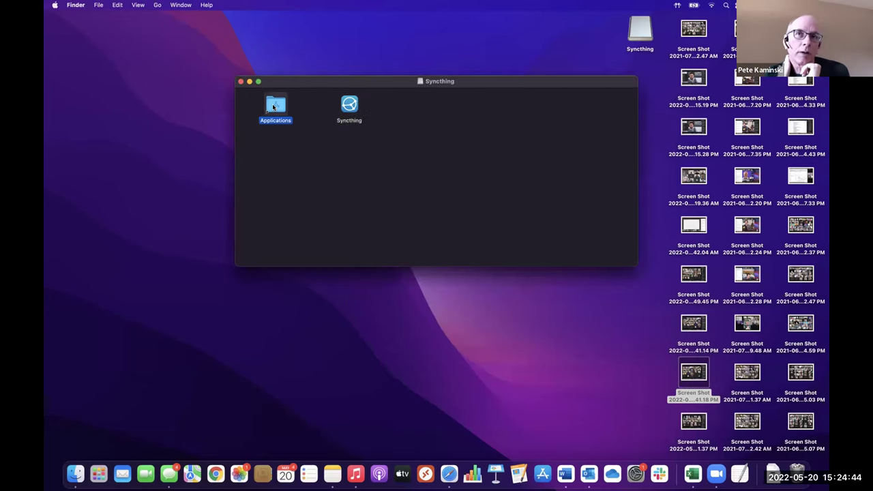
{"action": "double_click", "coordinate": [273, 106]}
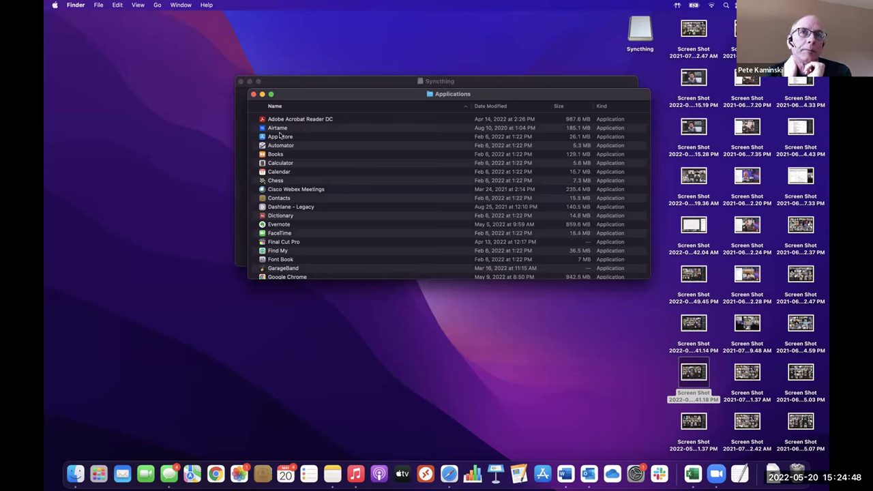
{"action": "scroll", "coordinate": [279, 186], "scroll_direction": "down", "scroll_amount": 5}
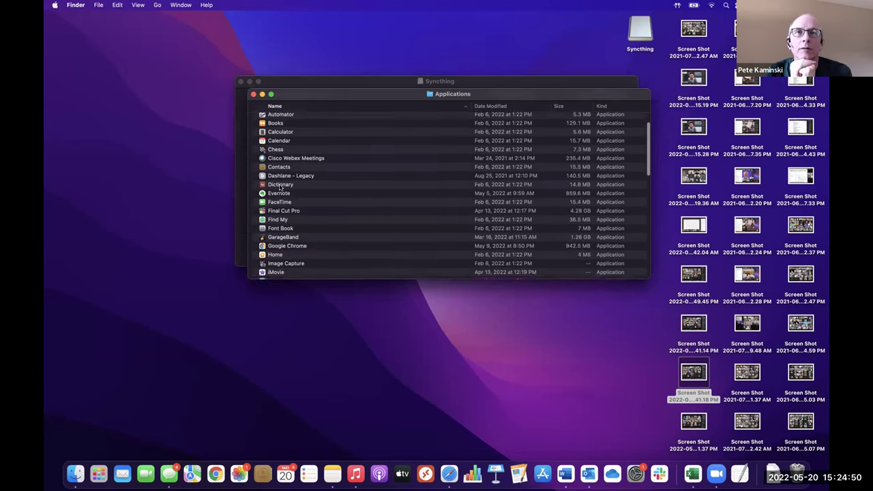
{"action": "scroll", "coordinate": [279, 185], "scroll_direction": "down", "scroll_amount": 8}
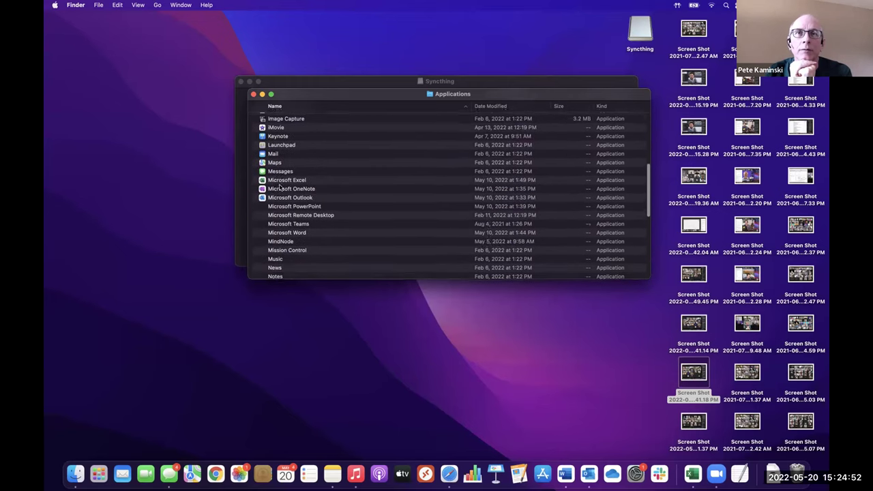
{"action": "scroll", "coordinate": [279, 186], "scroll_direction": "down", "scroll_amount": 1}
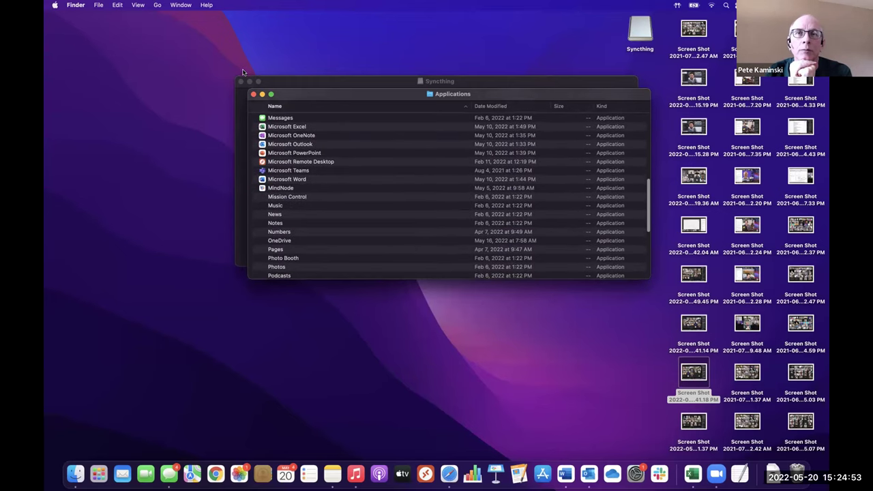
Return to the Syncthing disk image window and eject the Syncthing volume.
{"action": "left_click", "coordinate": [279, 83]}
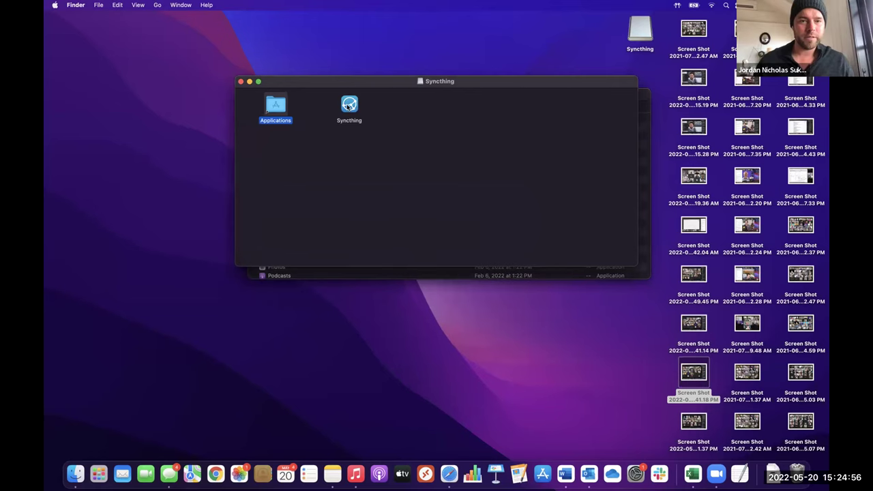
{"action": "left_click", "coordinate": [348, 107]}
{"action": "right_click", "coordinate": [348, 107]}
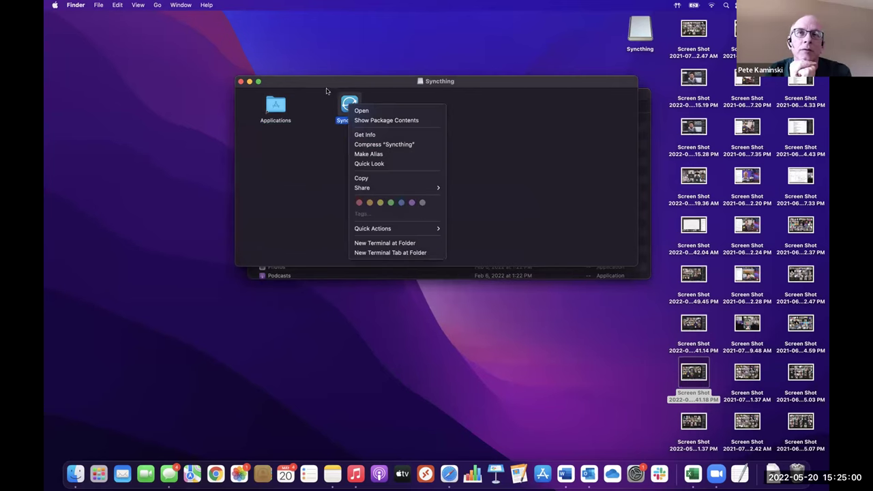
{"action": "left_click", "coordinate": [327, 87]}
{"action": "left_click_drag", "start_coordinate": [327, 86], "coordinate": [243, 86]}
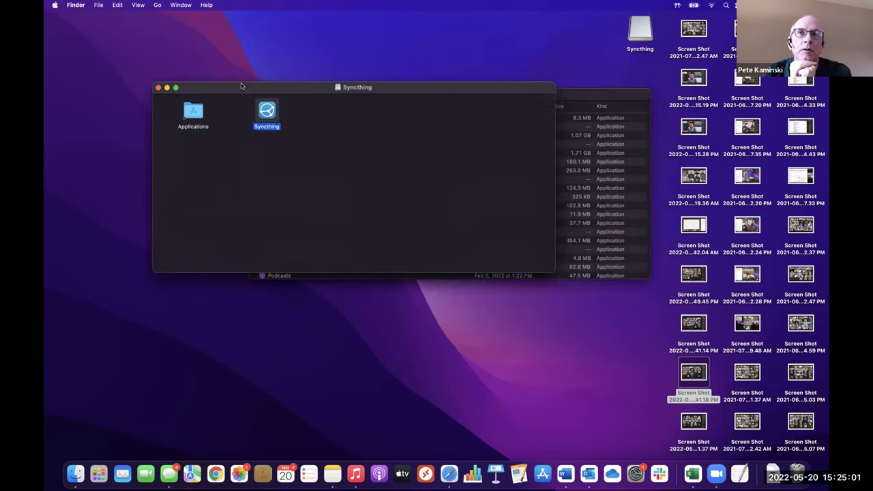
{"action": "right_click", "coordinate": [336, 128]}
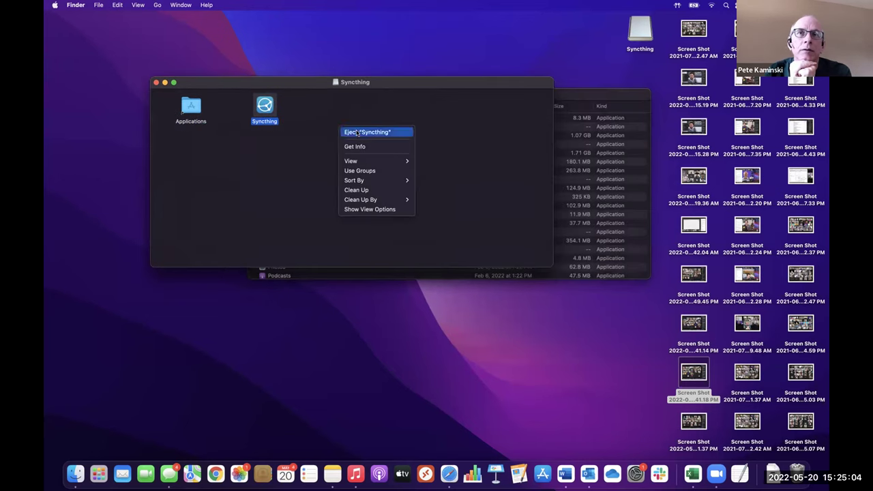
{"action": "left_click", "coordinate": [356, 132]}
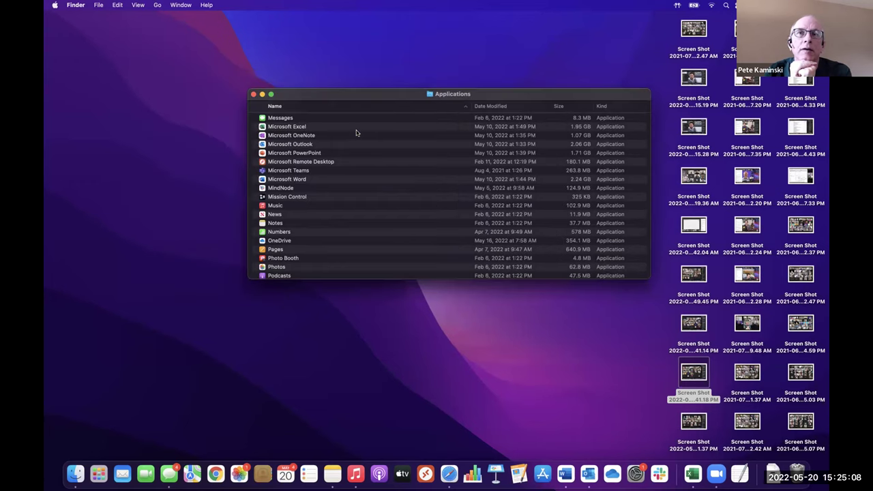
Launch Syncthing from the Applications folder and confirm opening the app downloaded from the internet.
{"action": "scroll", "coordinate": [322, 190], "scroll_direction": "down", "scroll_amount": 3}
{"action": "scroll", "coordinate": [321, 190], "scroll_direction": "down", "scroll_amount": 3}
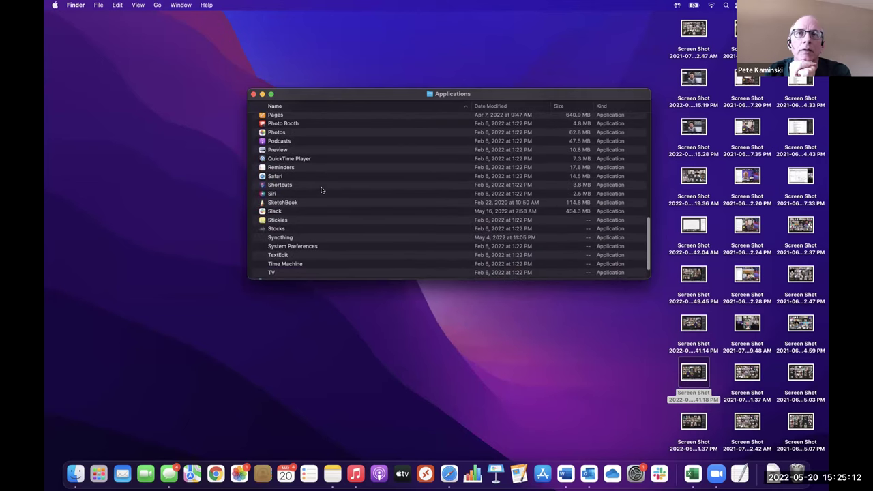
{"action": "scroll", "coordinate": [321, 190], "scroll_direction": "down", "scroll_amount": 2}
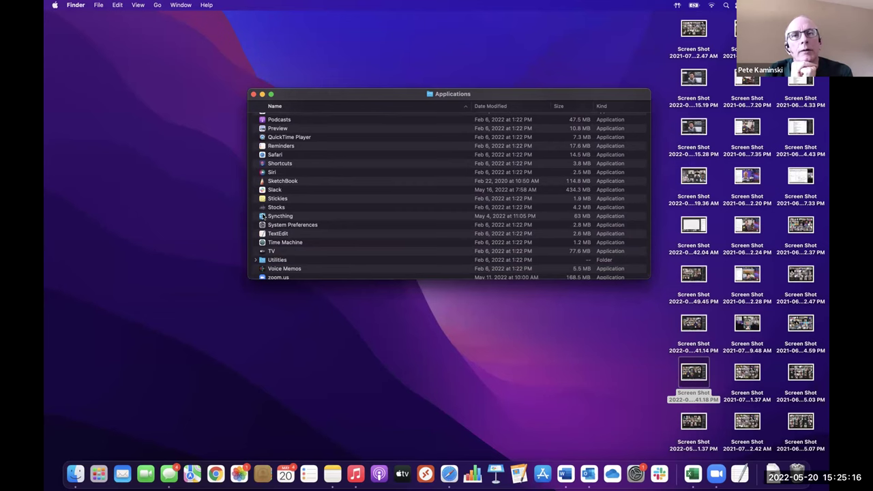
{"action": "double_click", "coordinate": [263, 216]}
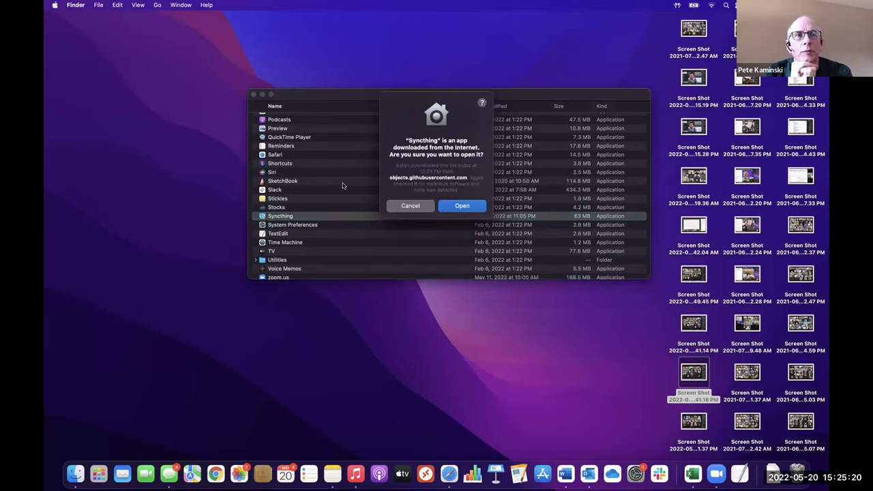
{"action": "left_click", "coordinate": [460, 206]}
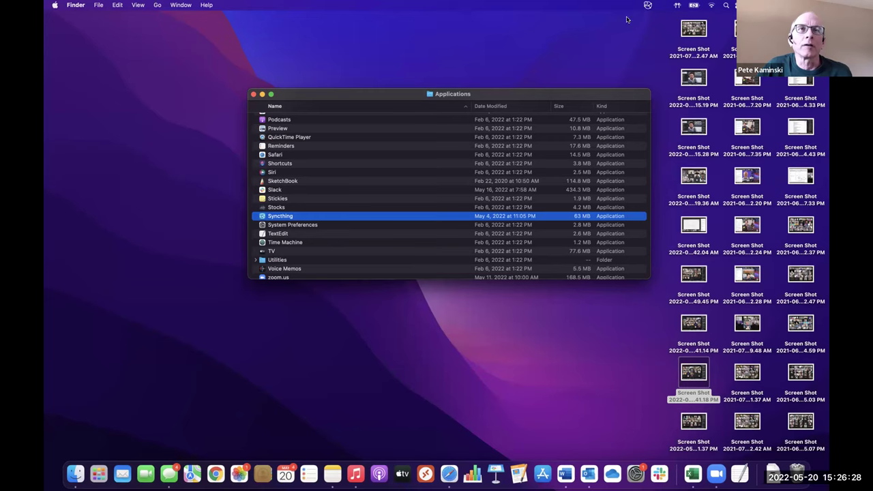
Close the Applications window and dismiss the server connection alert.
{"action": "left_click", "coordinate": [627, 19]}
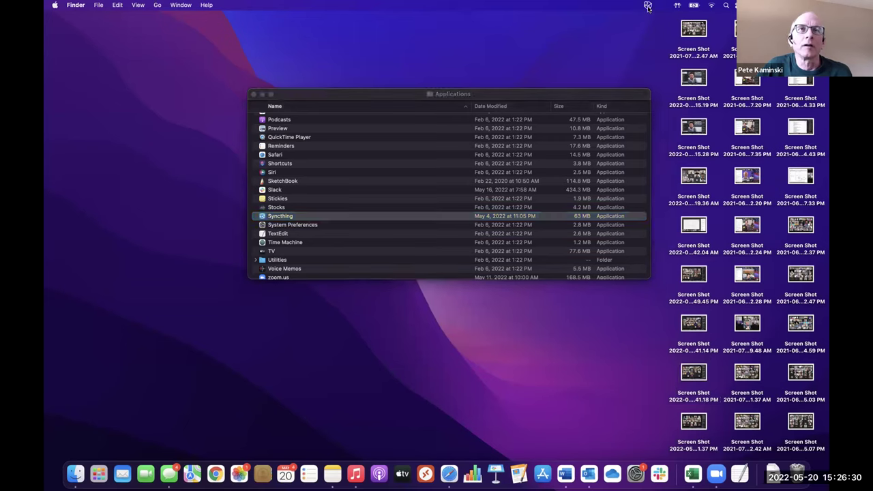
{"action": "left_click", "coordinate": [253, 94]}
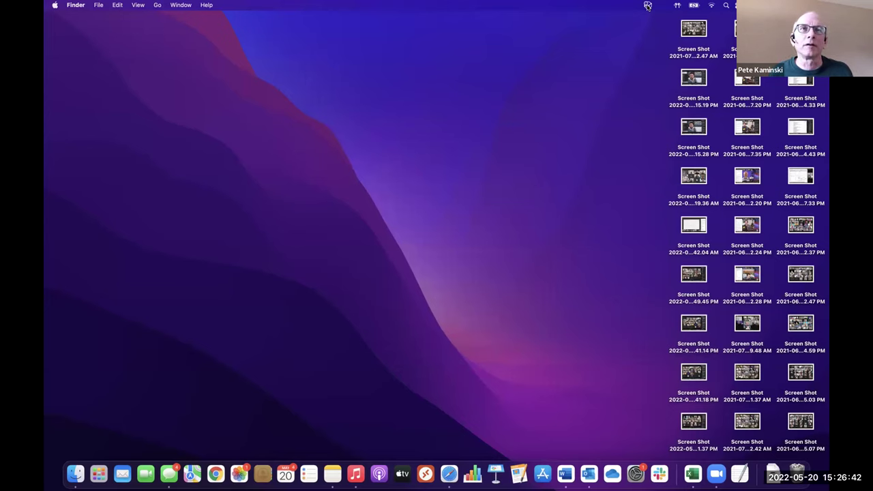
{"action": "left_click", "coordinate": [464, 199]}
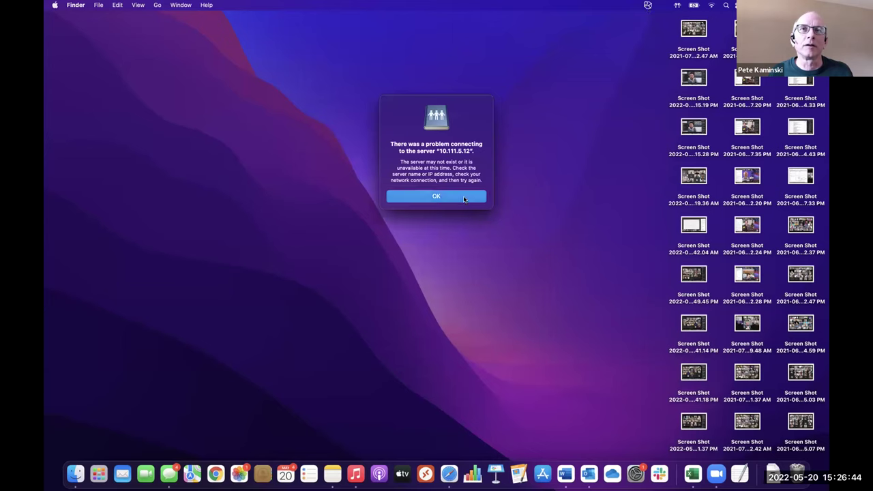
Open Syncthing's web interface and decline anonymous usage reporting.
{"action": "left_click", "coordinate": [647, 6]}
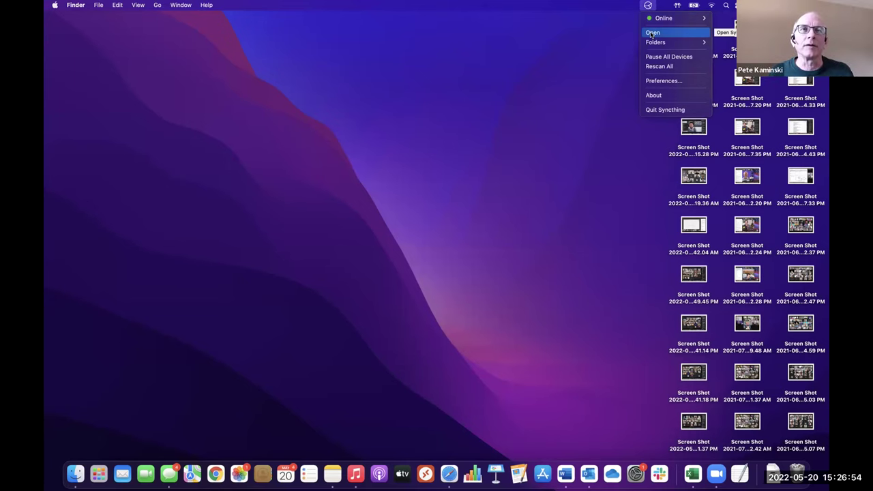
{"action": "left_click", "coordinate": [652, 33]}
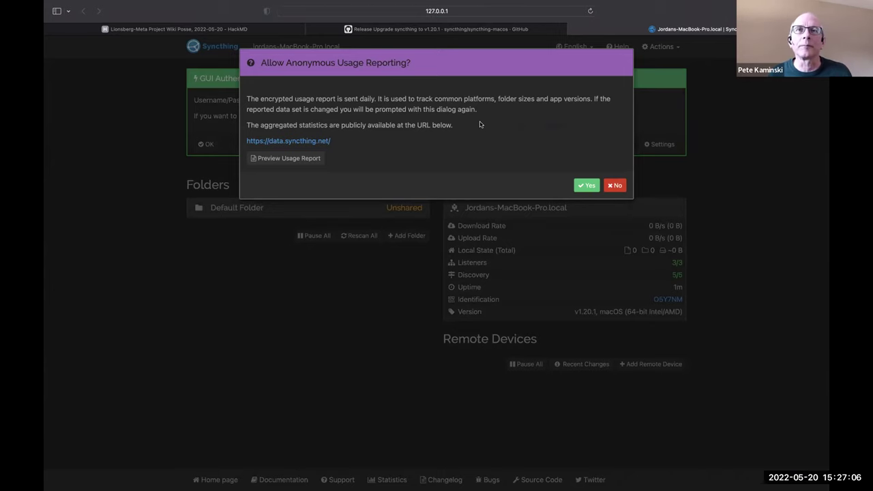
{"action": "left_click_drag", "start_coordinate": [265, 53], "coordinate": [296, 77]}
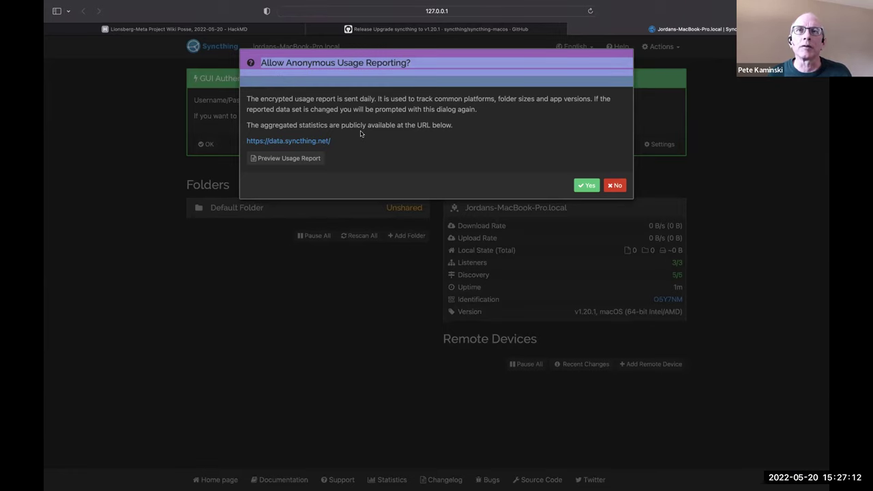
{"action": "left_click", "coordinate": [616, 185]}
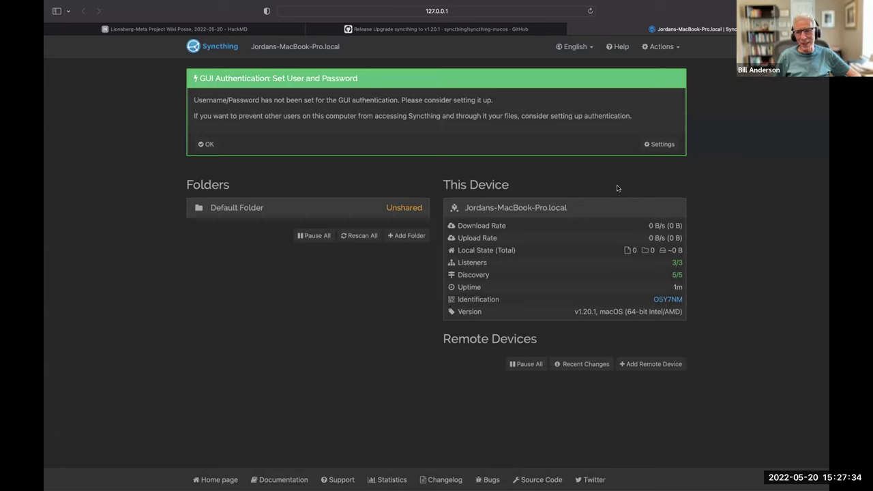
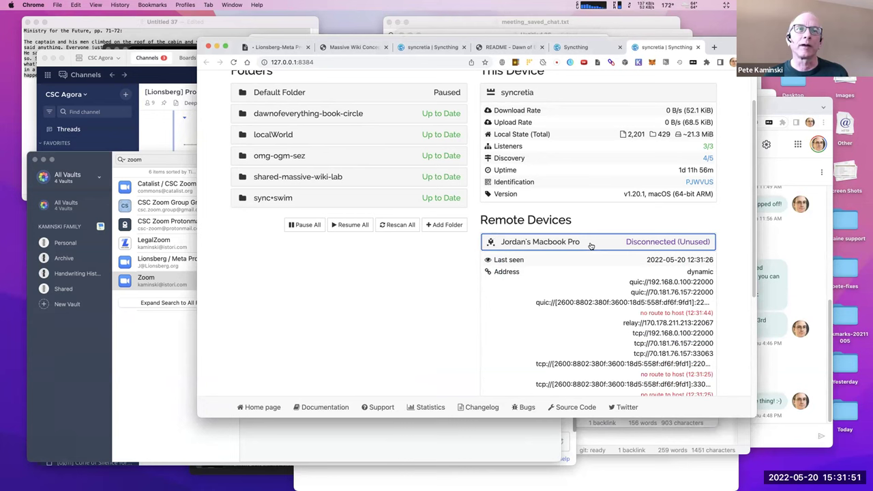
{"action": "left_click", "coordinate": [591, 246]}
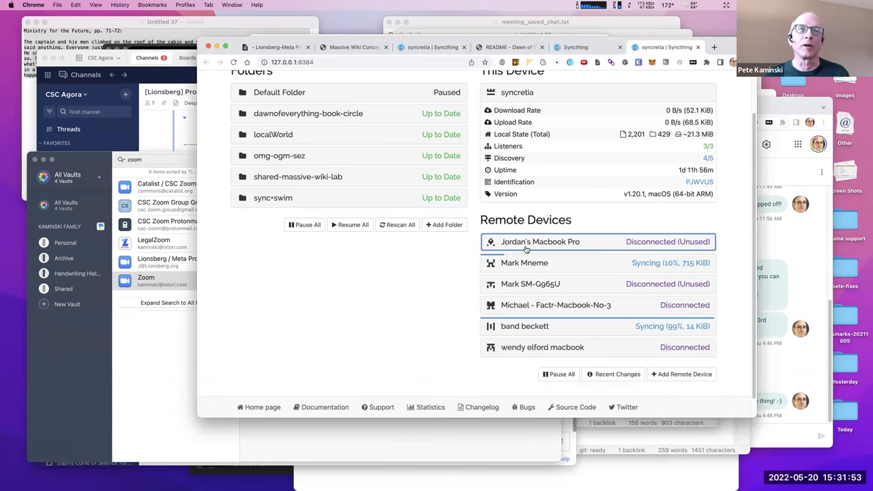
{"action": "left_click", "coordinate": [451, 229]}
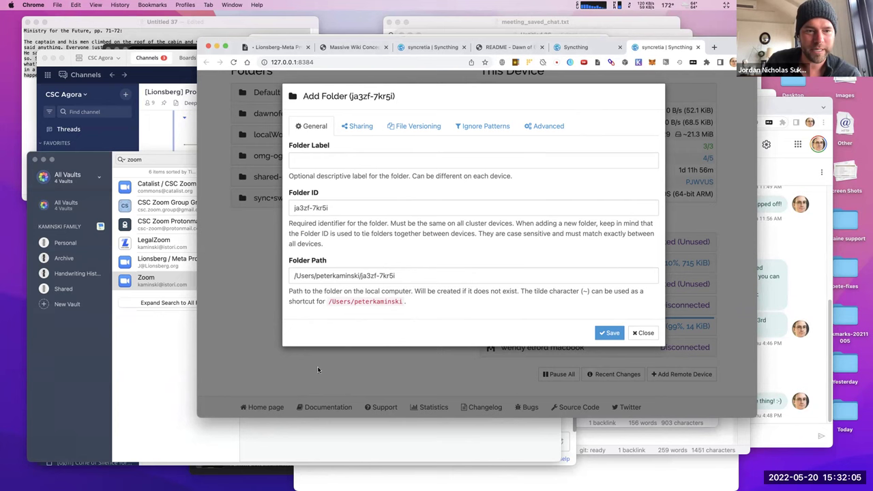
{"action": "mouse_move", "coordinate": [375, 486]}
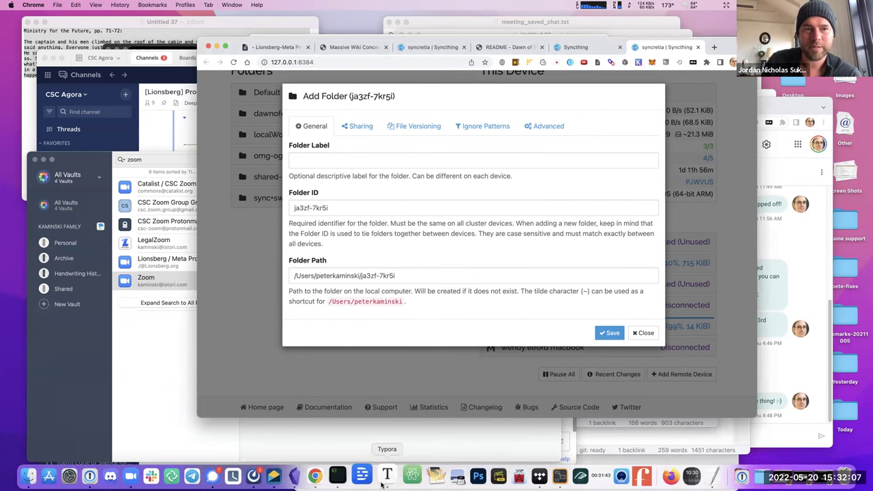
{"action": "left_click", "coordinate": [638, 332]}
Switch to iTerm2, move its window aside, and print the Syncthing directory's full path with pwd.
{"action": "mouse_move", "coordinate": [529, 485]}
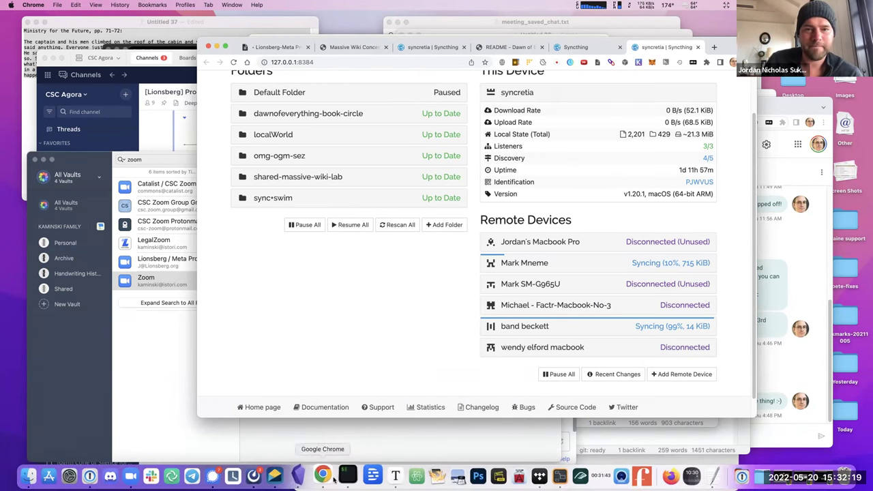
{"action": "left_click", "coordinate": [342, 479]}
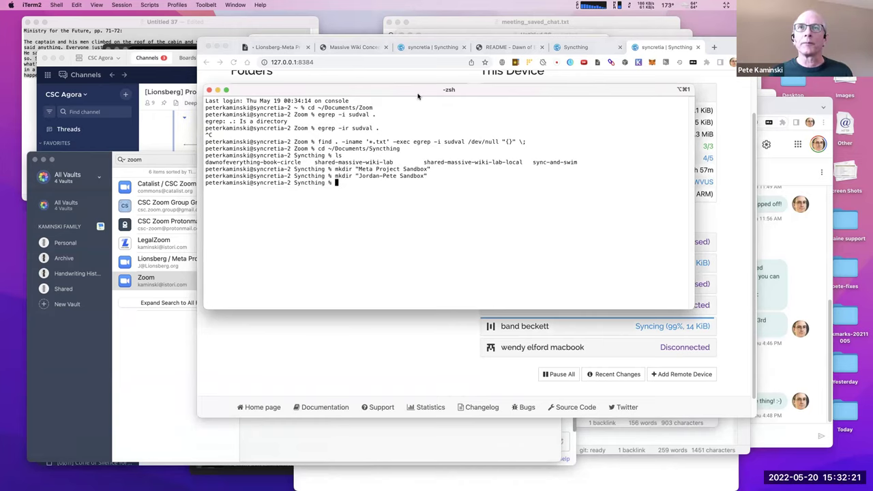
{"action": "left_click_drag", "start_coordinate": [418, 96], "coordinate": [280, 84]}
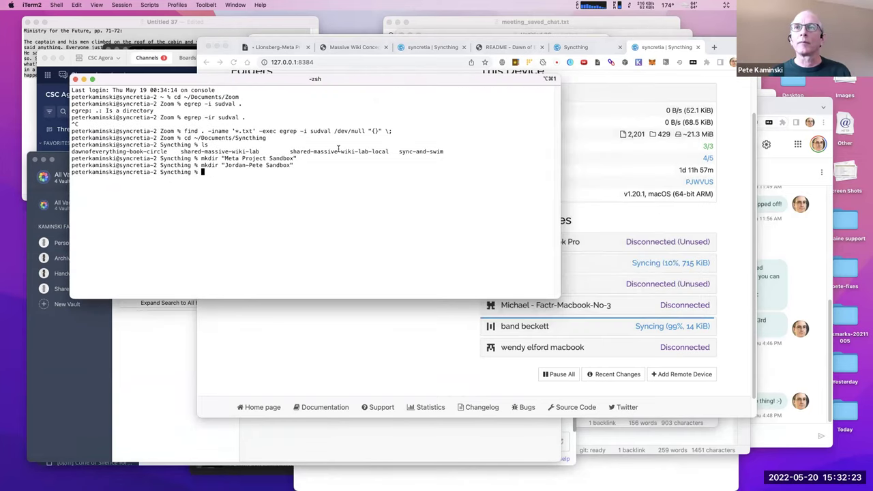
{"action": "type", "text": "p"}
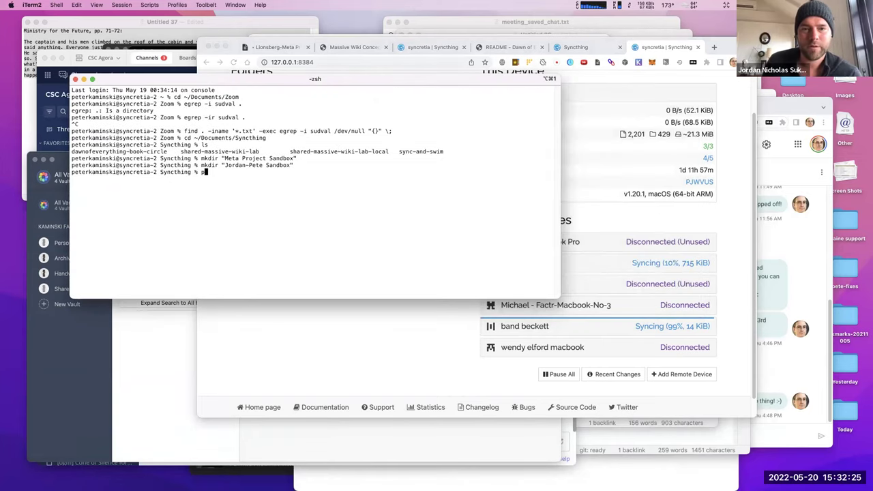
{"action": "key", "text": "BackSpace"}
{"action": "type", "text": "ls"}
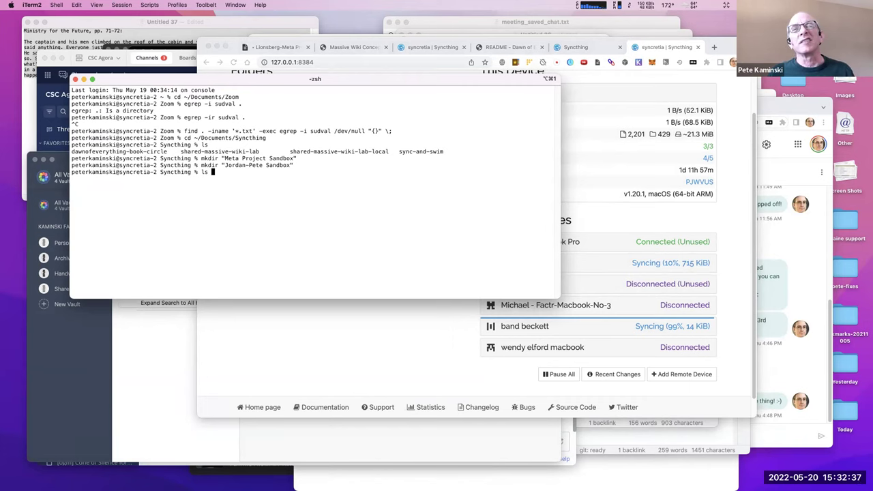
{"action": "key", "text": "BackSpace"}
{"action": "key", "text": "BackSpace"}
{"action": "key", "text": "BackSpace"}
{"action": "type", "text": "p"}
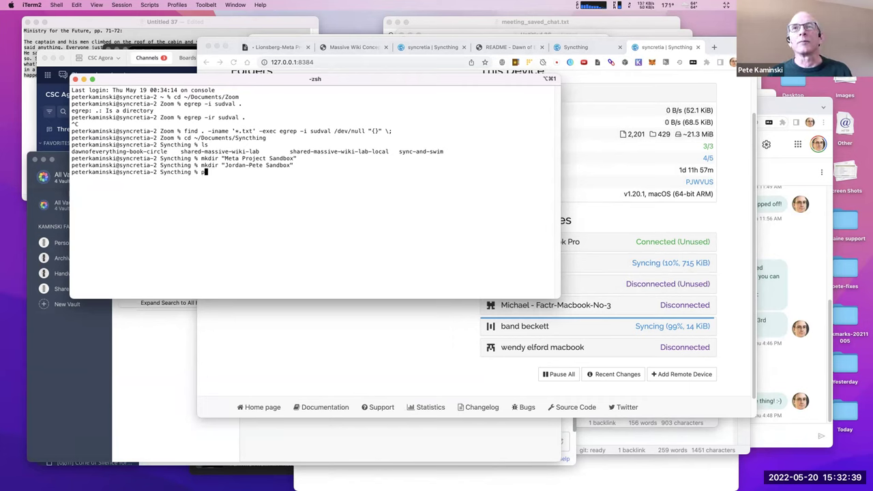
{"action": "type", "text": "wd"}
{"action": "key", "text": "Return"}
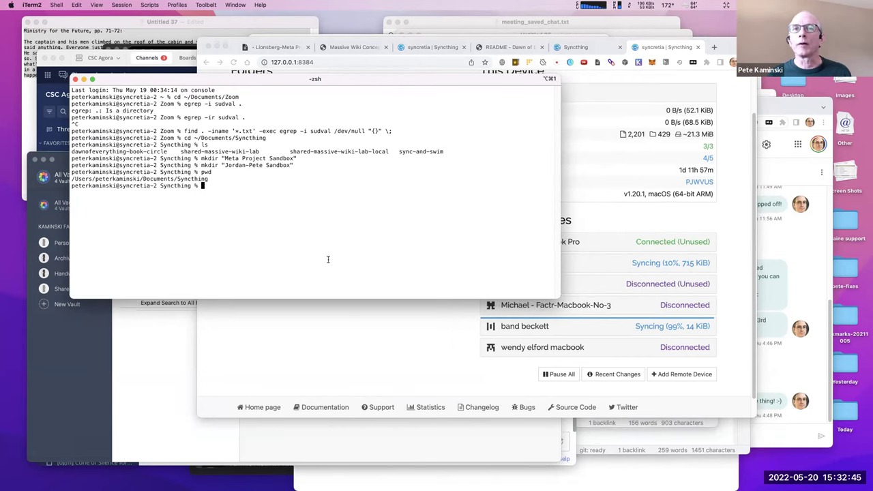
Start adding a folder in Syncthing and set its path to the Documents/Syncthing directory path copied from the terminal.
{"action": "left_click", "coordinate": [449, 339]}
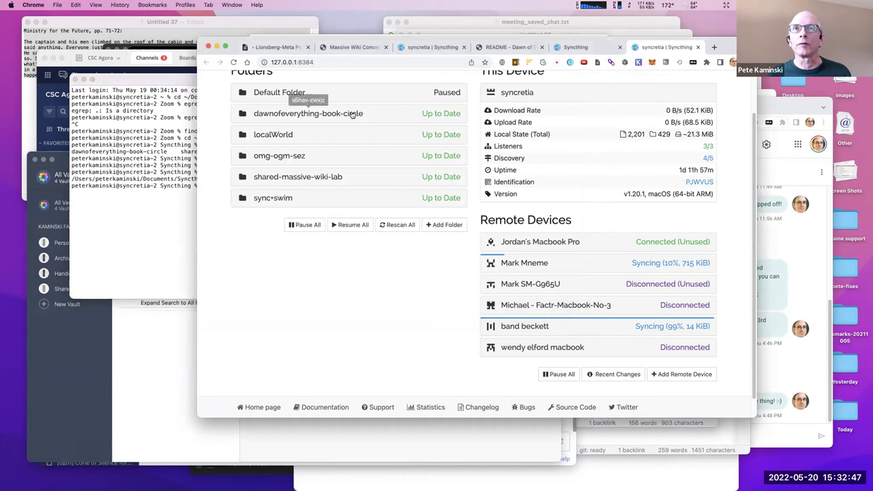
{"action": "left_click", "coordinate": [438, 227]}
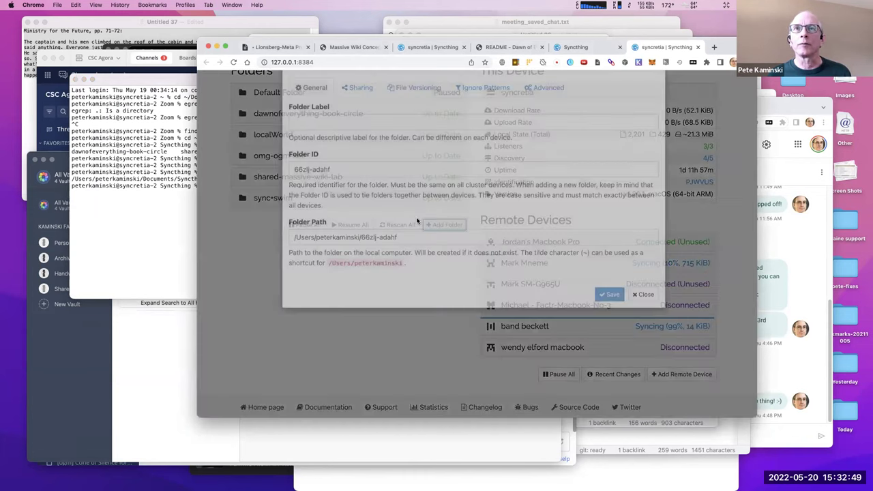
{"action": "left_click", "coordinate": [143, 189]}
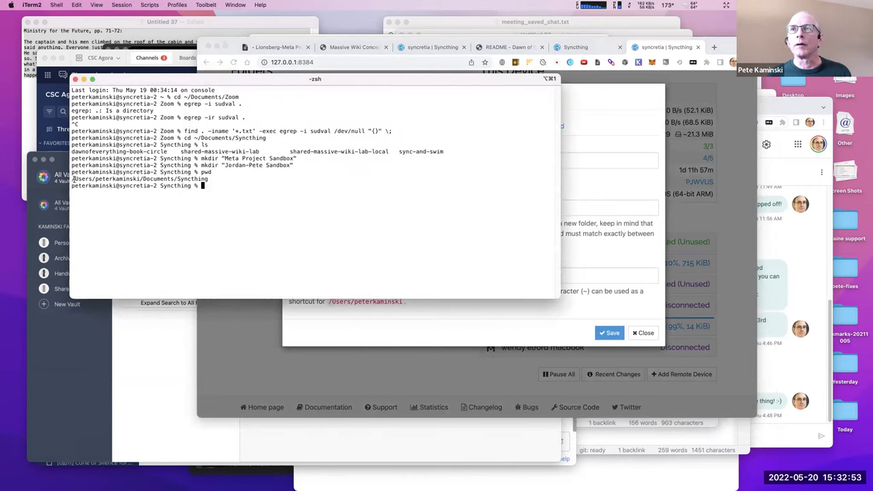
{"action": "left_click_drag", "start_coordinate": [70, 179], "coordinate": [207, 179]}
{"action": "key", "text": "super+c"}
{"action": "left_click", "coordinate": [399, 311]}
{"action": "triple_click", "coordinate": [407, 277]}
{"action": "key", "text": "super+v"}
Append /Meta Project Sandbox to the new folder's path, copying the name from the terminal, and save the folder.
{"action": "left_click", "coordinate": [162, 206]}
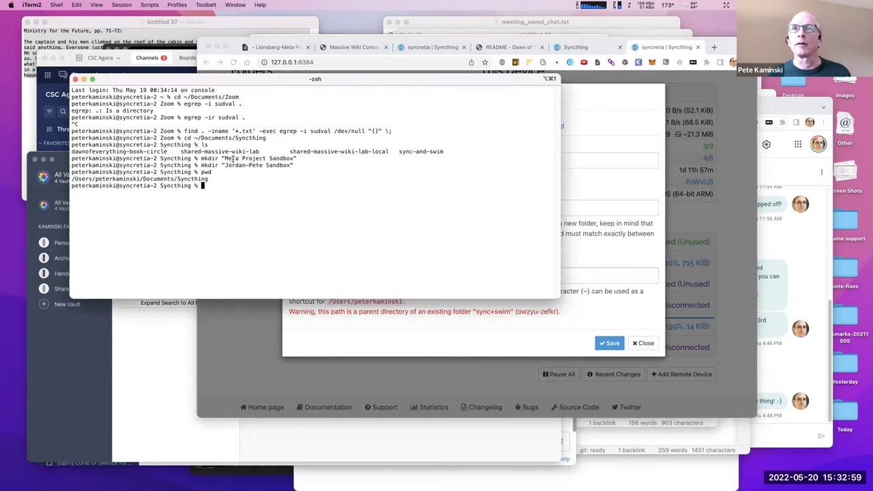
{"action": "left_click_drag", "start_coordinate": [223, 158], "coordinate": [295, 158]}
{"action": "key", "text": "super+c"}
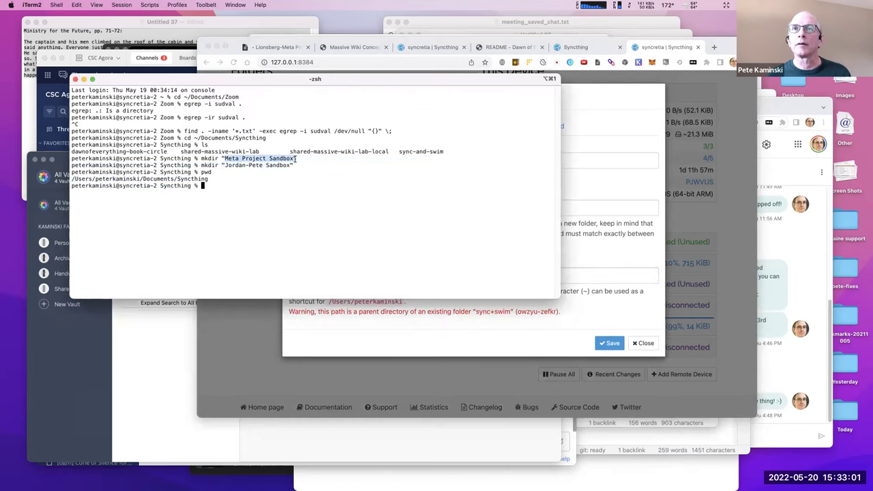
{"action": "left_click", "coordinate": [470, 302]}
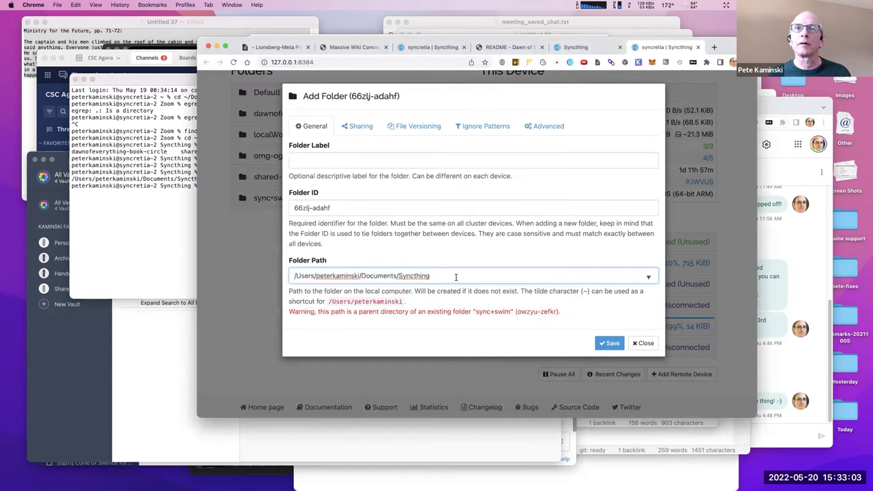
{"action": "type", "text": "/"}
{"action": "key", "text": "super+v"}
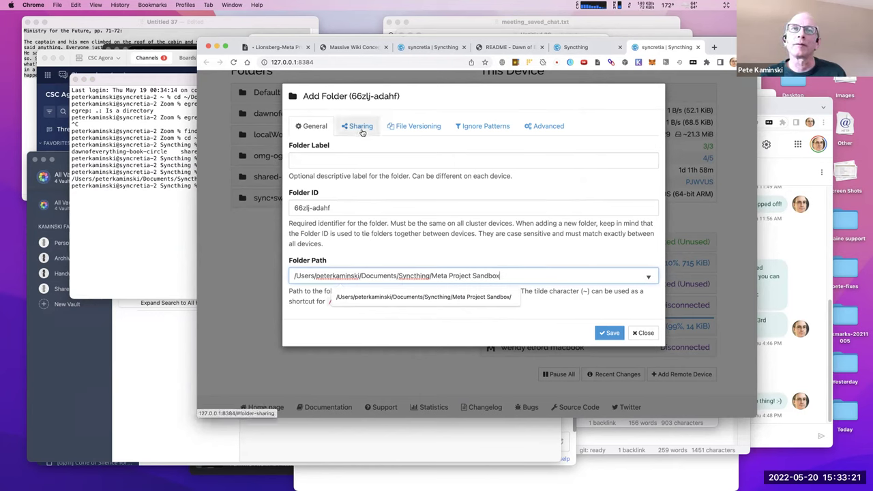
{"action": "left_click", "coordinate": [609, 333]}
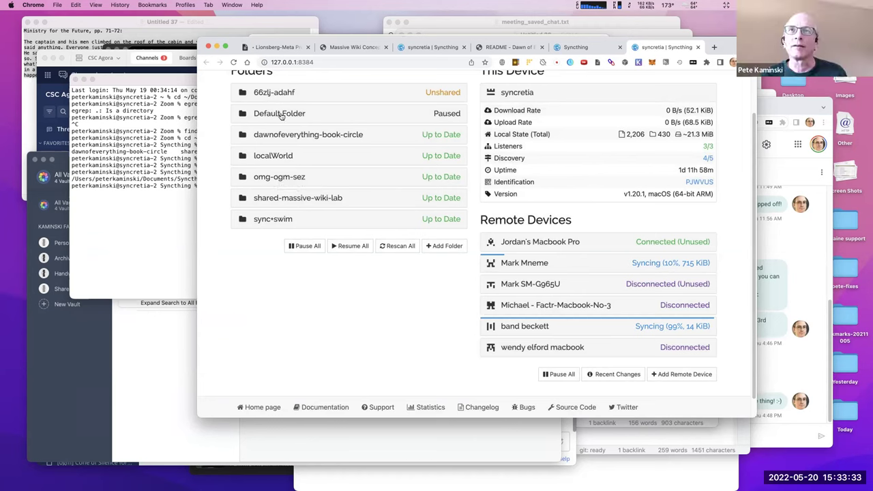
Copy all ignore patterns from the sync+swim folder into the ignore patterns of the newly added 66zlj-adahf folder.
{"action": "left_click", "coordinate": [280, 221]}
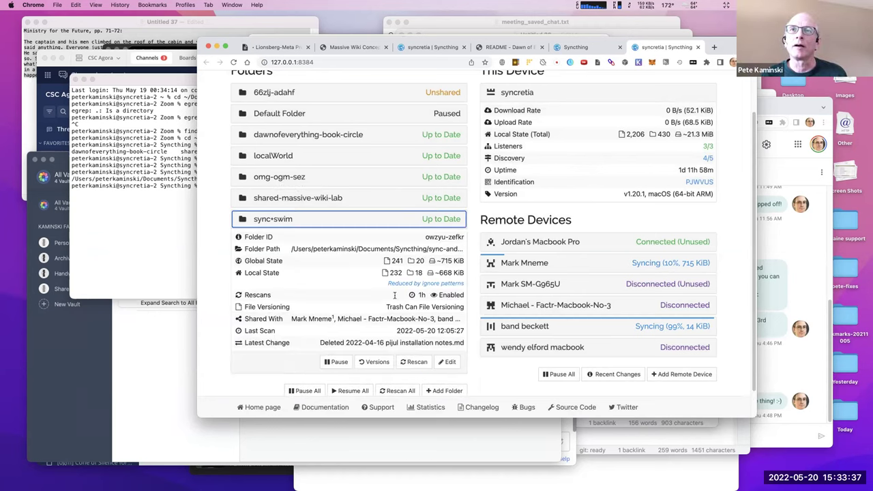
{"action": "left_click", "coordinate": [447, 361]}
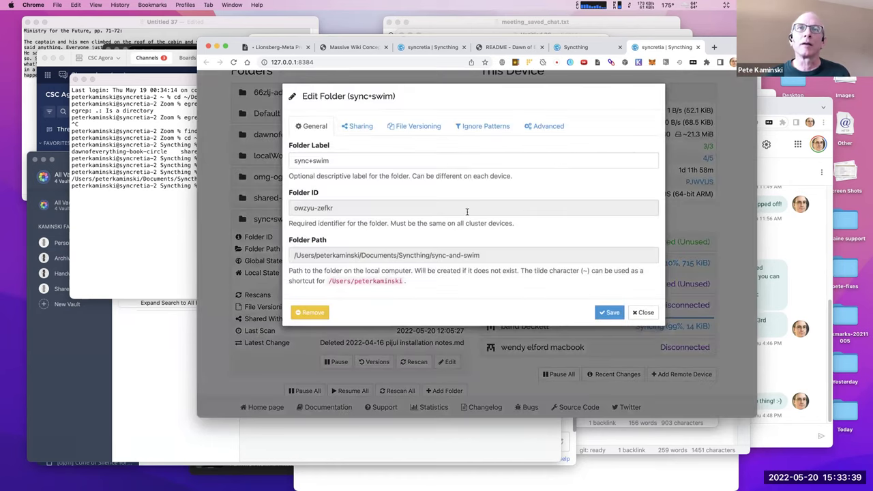
{"action": "left_click", "coordinate": [482, 126]}
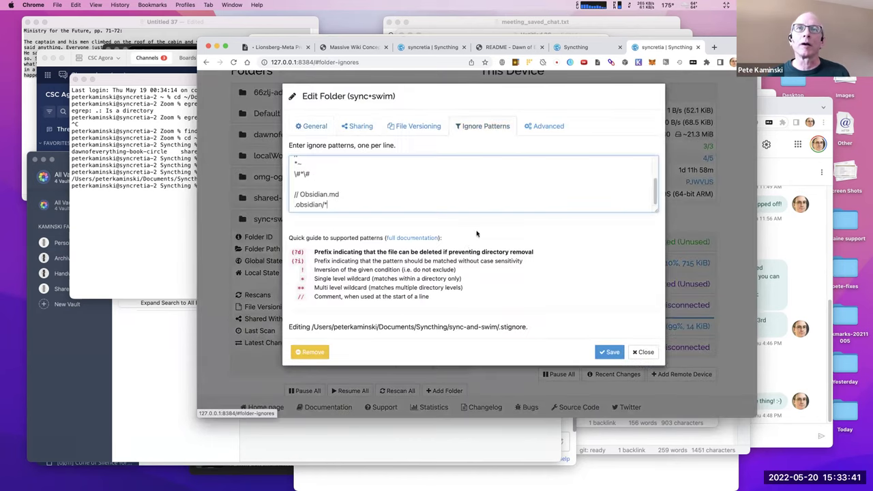
{"action": "key", "text": "super+a"}
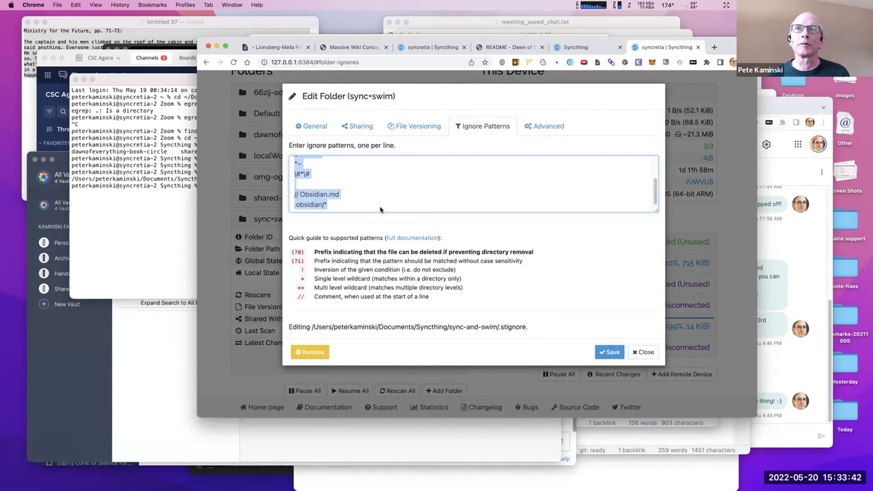
{"action": "left_click", "coordinate": [644, 351]}
{"action": "left_click", "coordinate": [330, 146]}
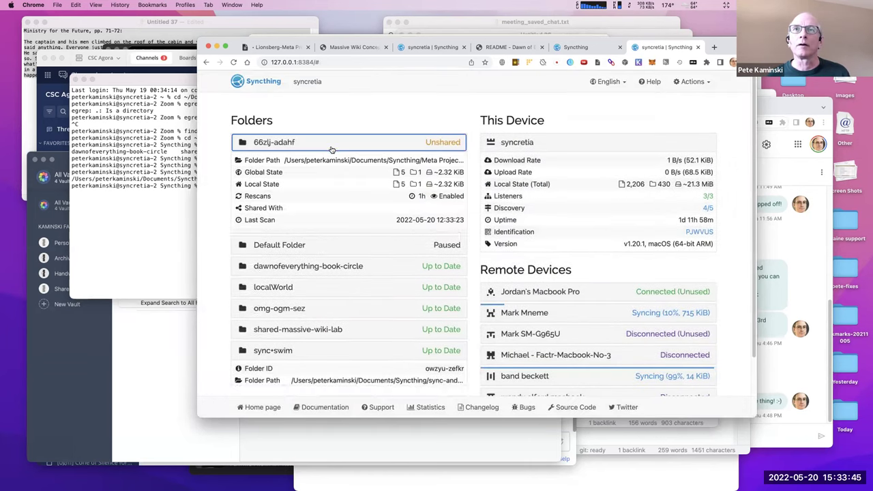
{"action": "left_click", "coordinate": [447, 238]}
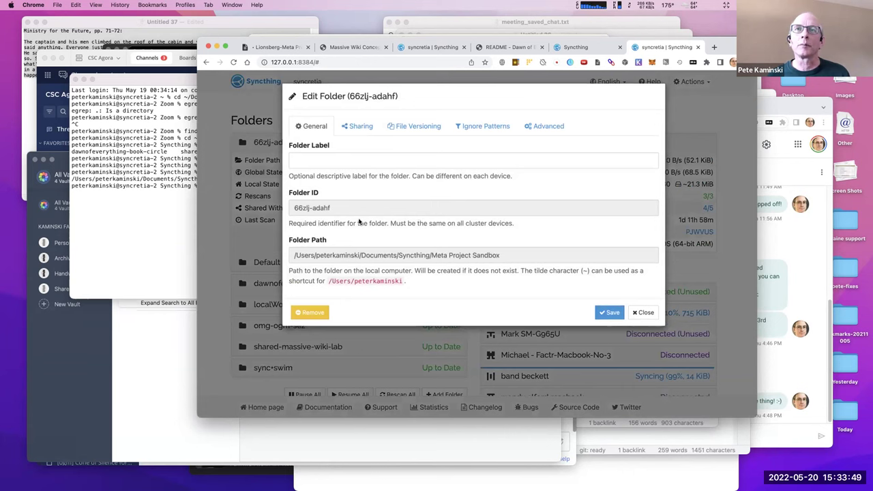
{"action": "left_click", "coordinate": [478, 128]}
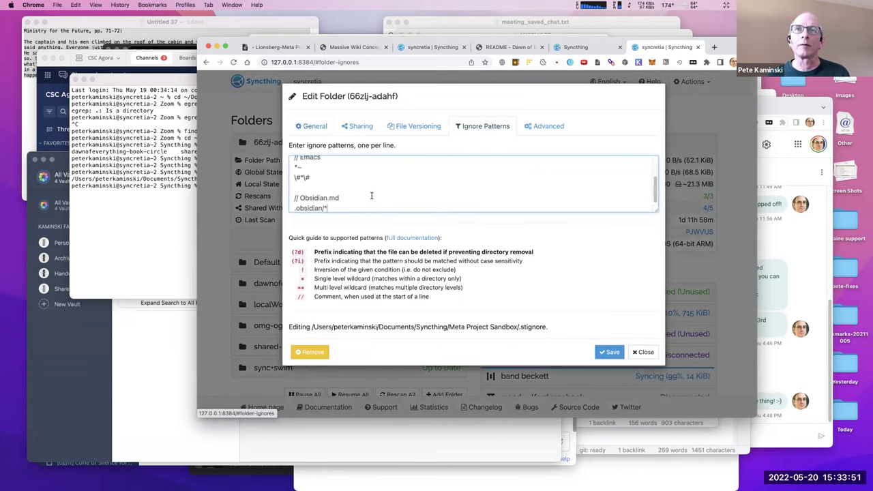
Set the new folder's file versioning to Trash Can File Versioning.
{"action": "left_click", "coordinate": [411, 127]}
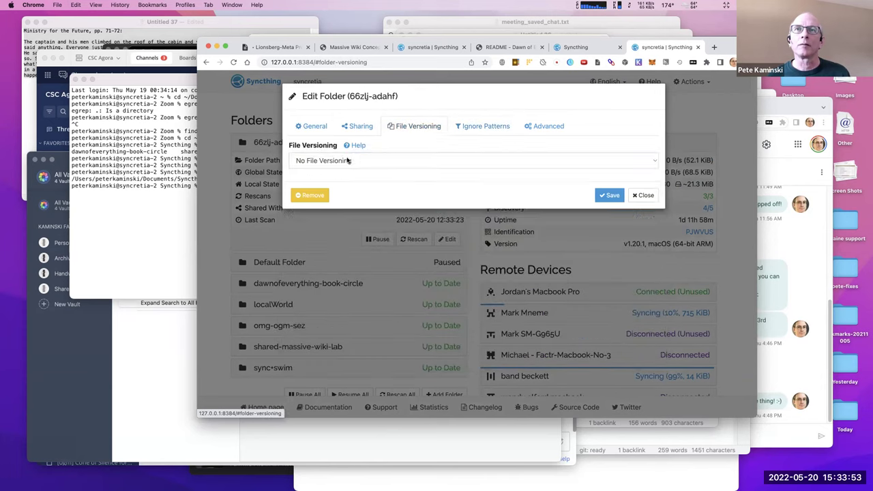
{"action": "left_click", "coordinate": [348, 161]}
{"action": "left_click", "coordinate": [327, 172]}
Label the new folder Meta Project Sandbox, copying the name from its folder path, and save the settings.
{"action": "left_click", "coordinate": [311, 126]}
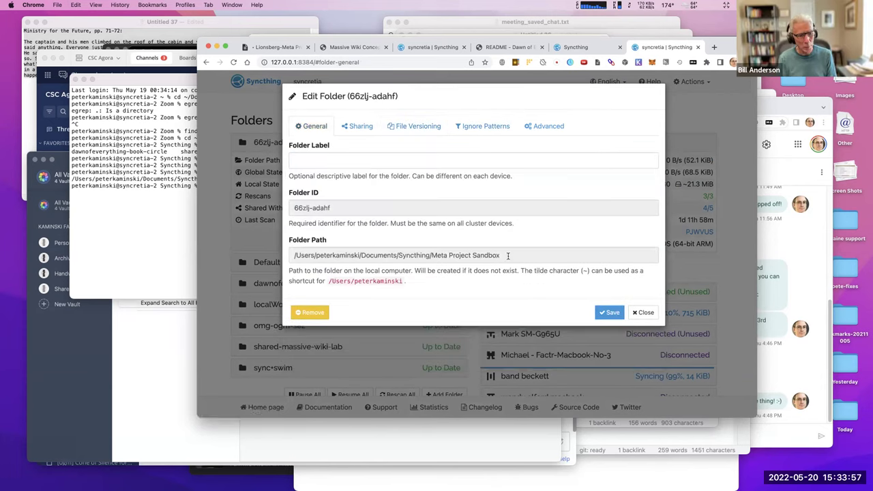
{"action": "left_click_drag", "start_coordinate": [508, 256], "coordinate": [432, 255]}
{"action": "key", "text": "cmd+c"}
{"action": "left_click", "coordinate": [349, 155]}
{"action": "key", "text": "cmd+v"}
{"action": "left_click", "coordinate": [611, 313]}
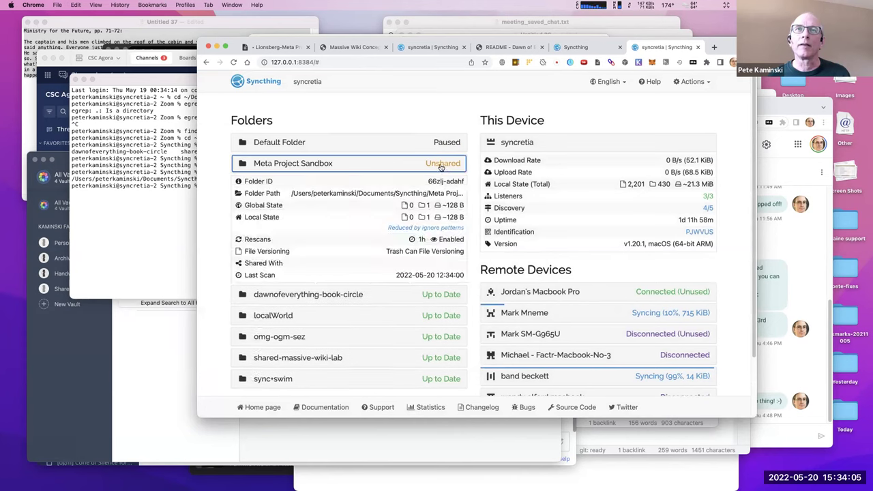
Share the Meta Project Sandbox folder with the collaborator's Macbook Pro and the band beckett device, and save.
{"action": "left_click", "coordinate": [430, 165]}
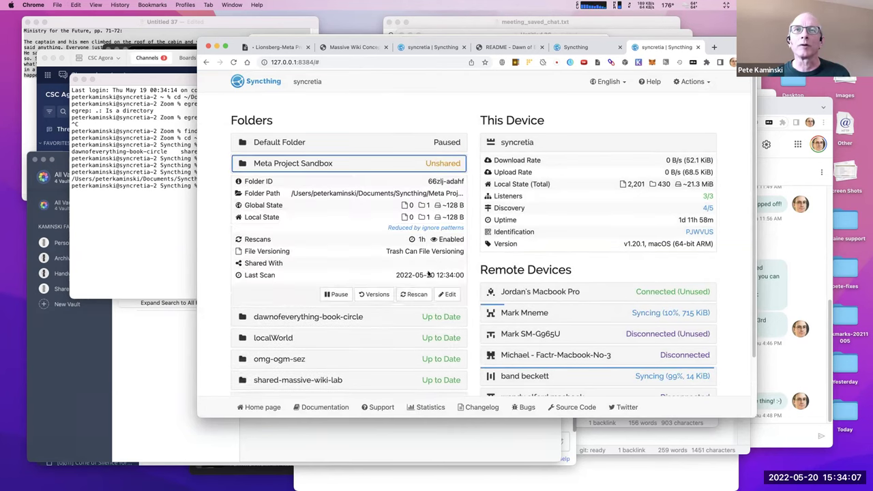
{"action": "left_click", "coordinate": [444, 293]}
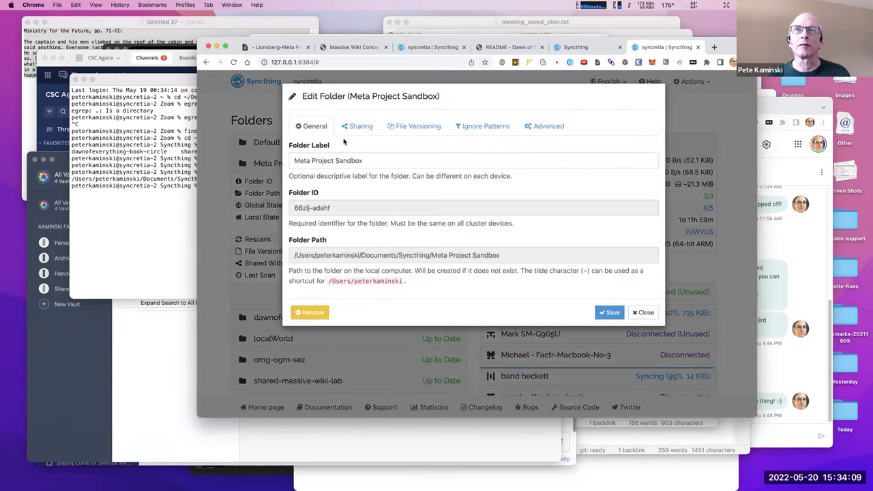
{"action": "left_click", "coordinate": [359, 126]}
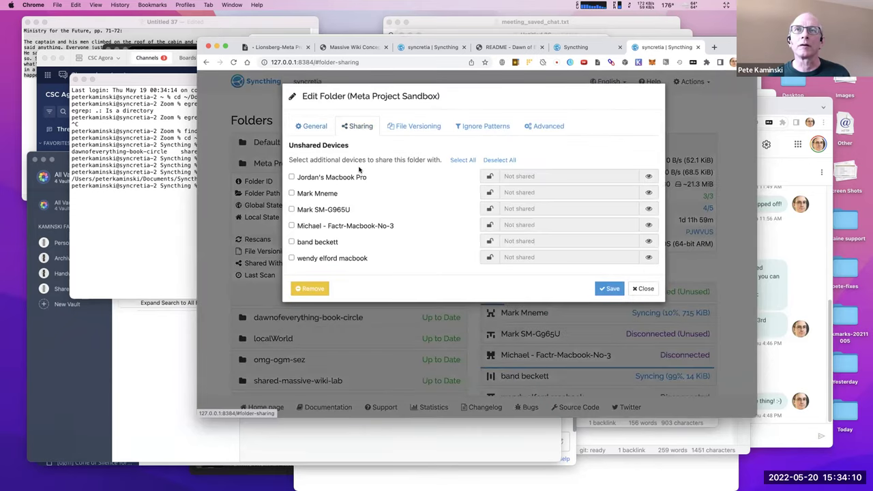
{"action": "left_click", "coordinate": [291, 176]}
{"action": "left_click", "coordinate": [291, 241]}
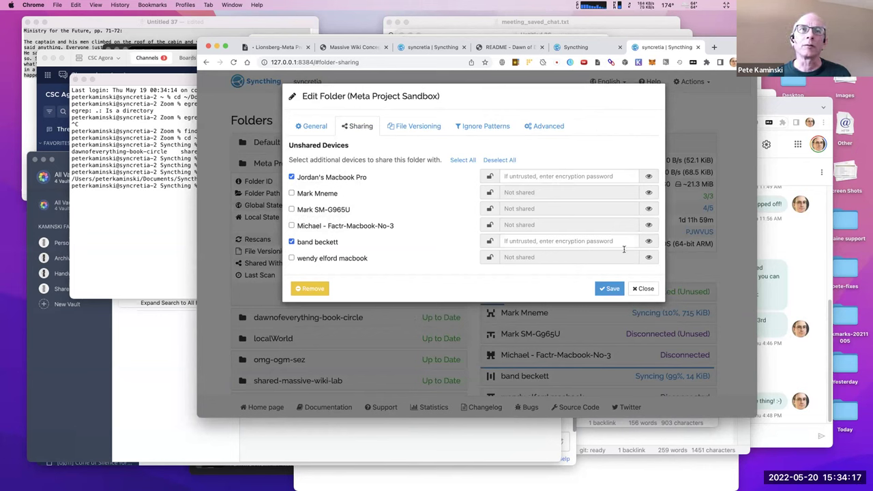
{"action": "left_click", "coordinate": [610, 288]}
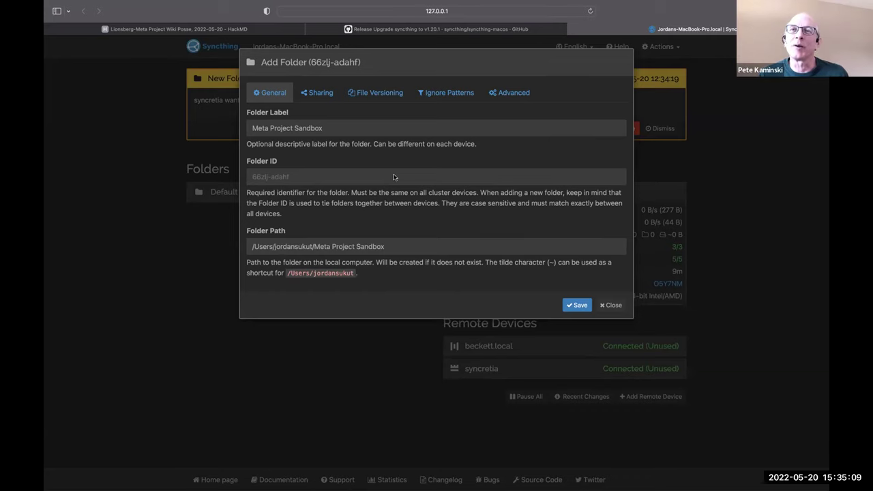
On the collaborator's Mac, insert Documents/ before Meta Project Sandbox in the incoming folder's path.
{"action": "left_click", "coordinate": [329, 246]}
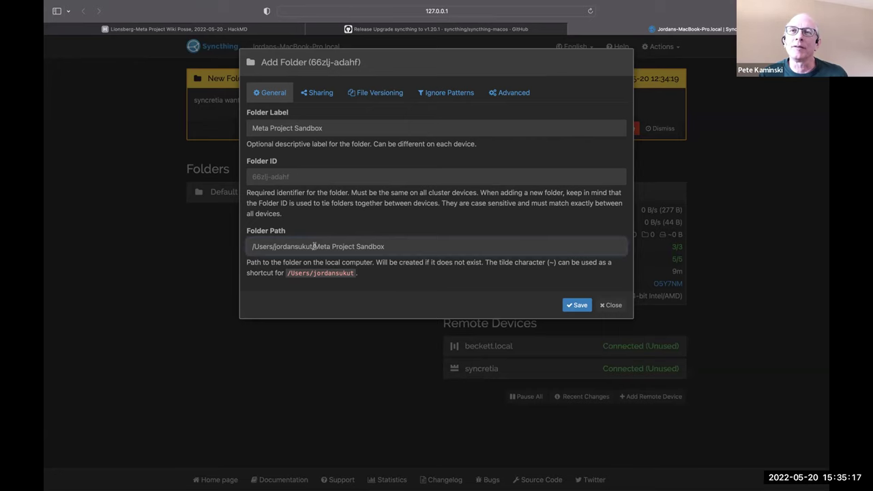
{"action": "type", "text": "D"}
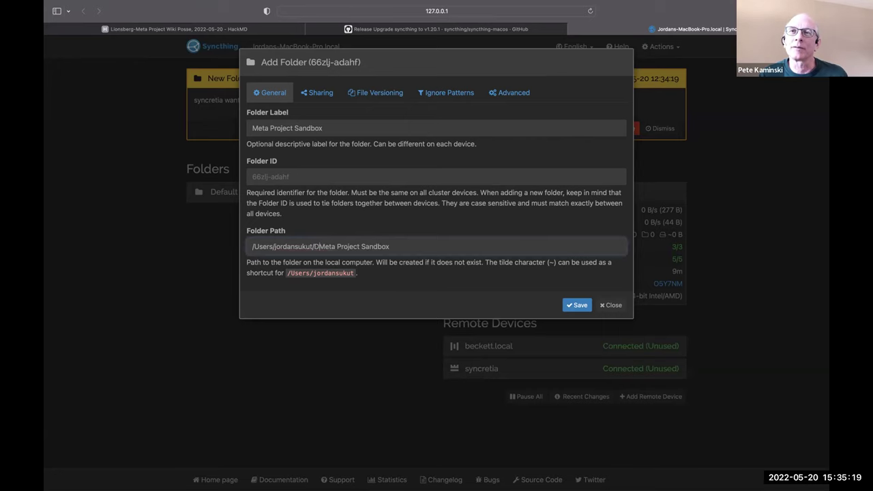
{"action": "type", "text": "ocuments"}
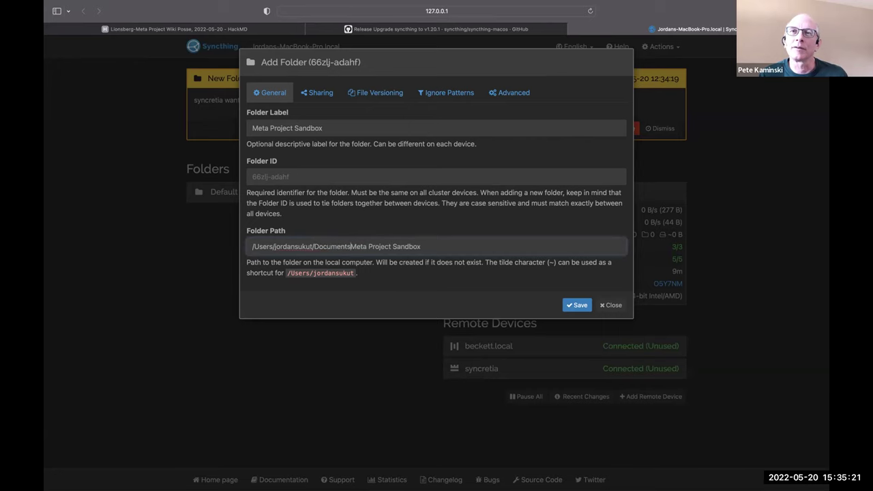
{"action": "type", "text": "/"}
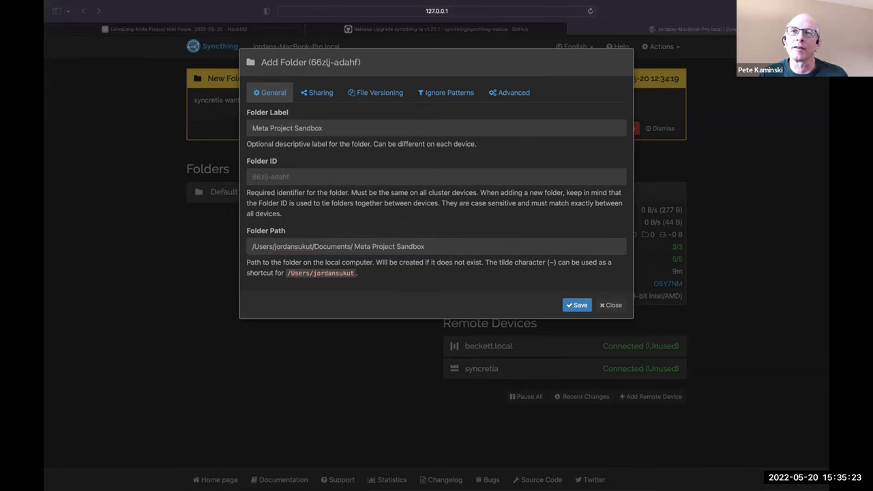